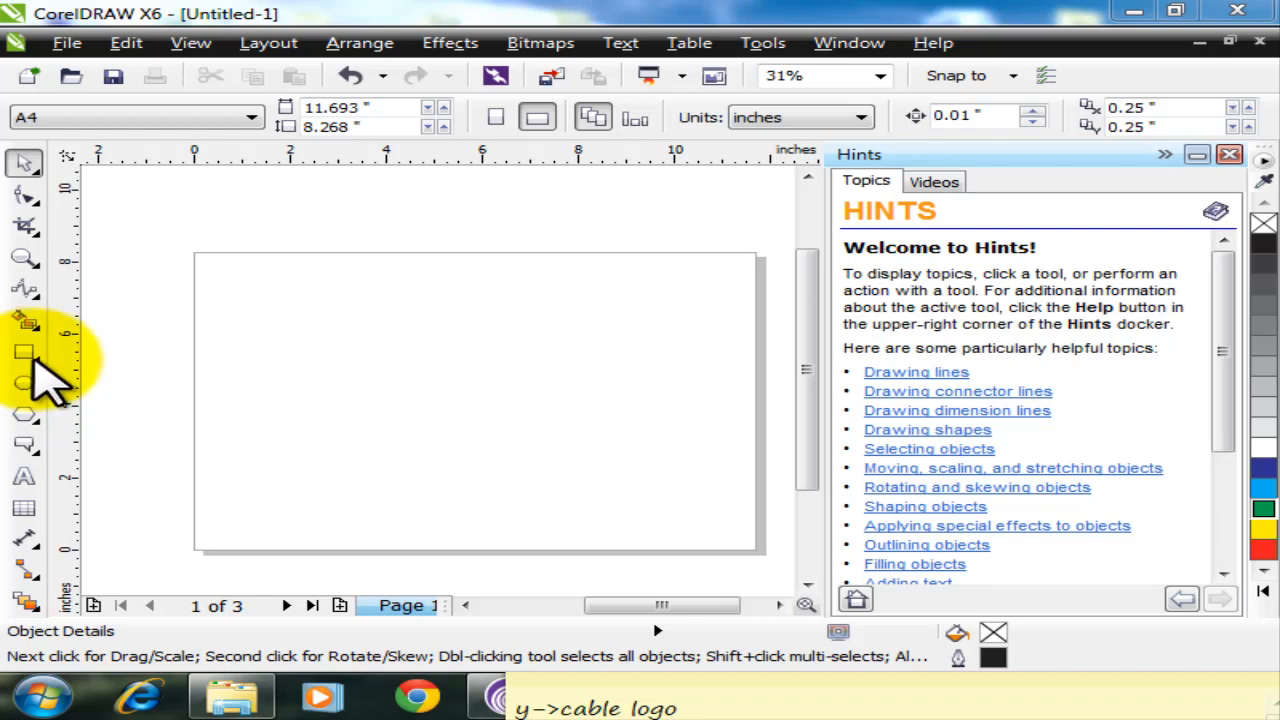
pyautogui.click(30, 355)
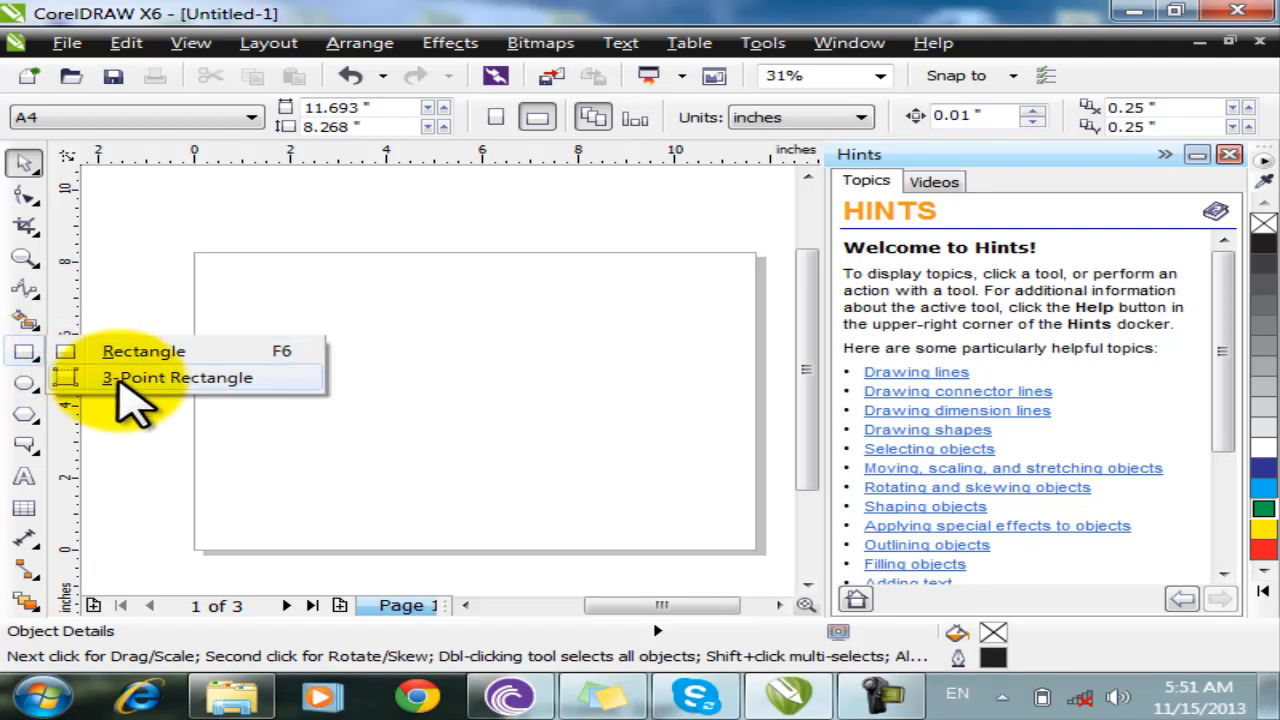
pyautogui.click(30, 388)
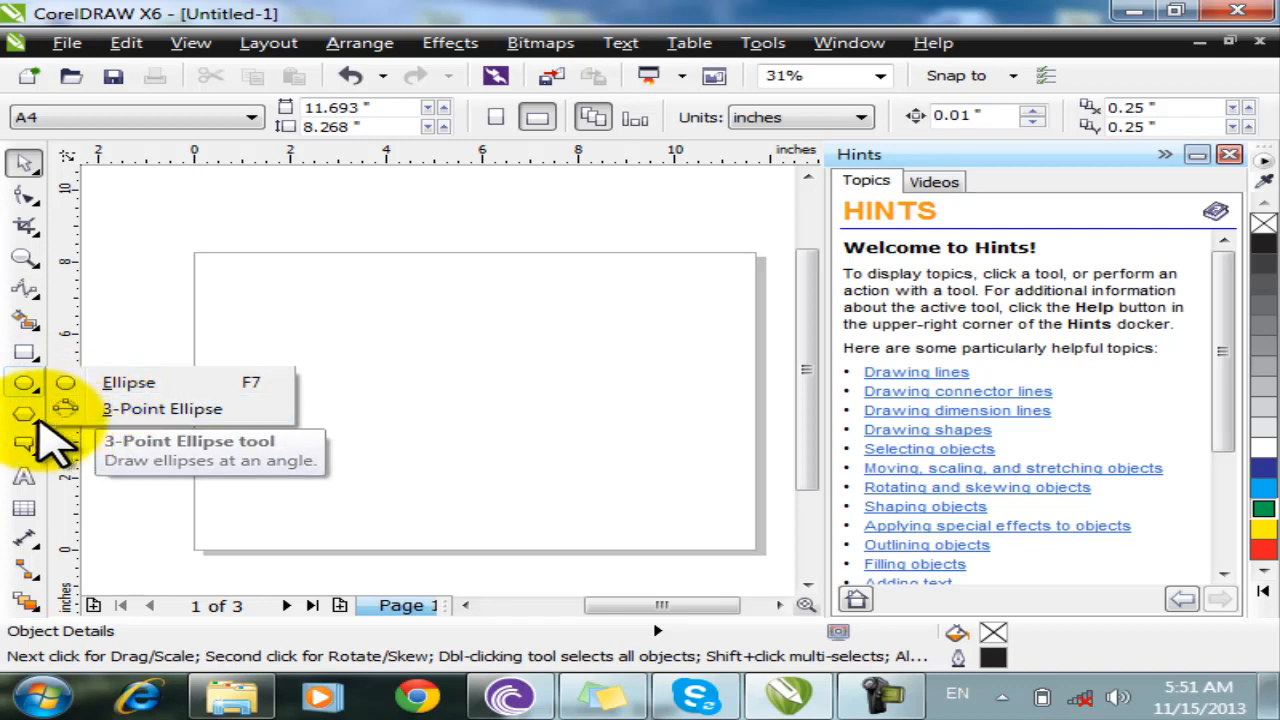
pyautogui.click(30, 418)
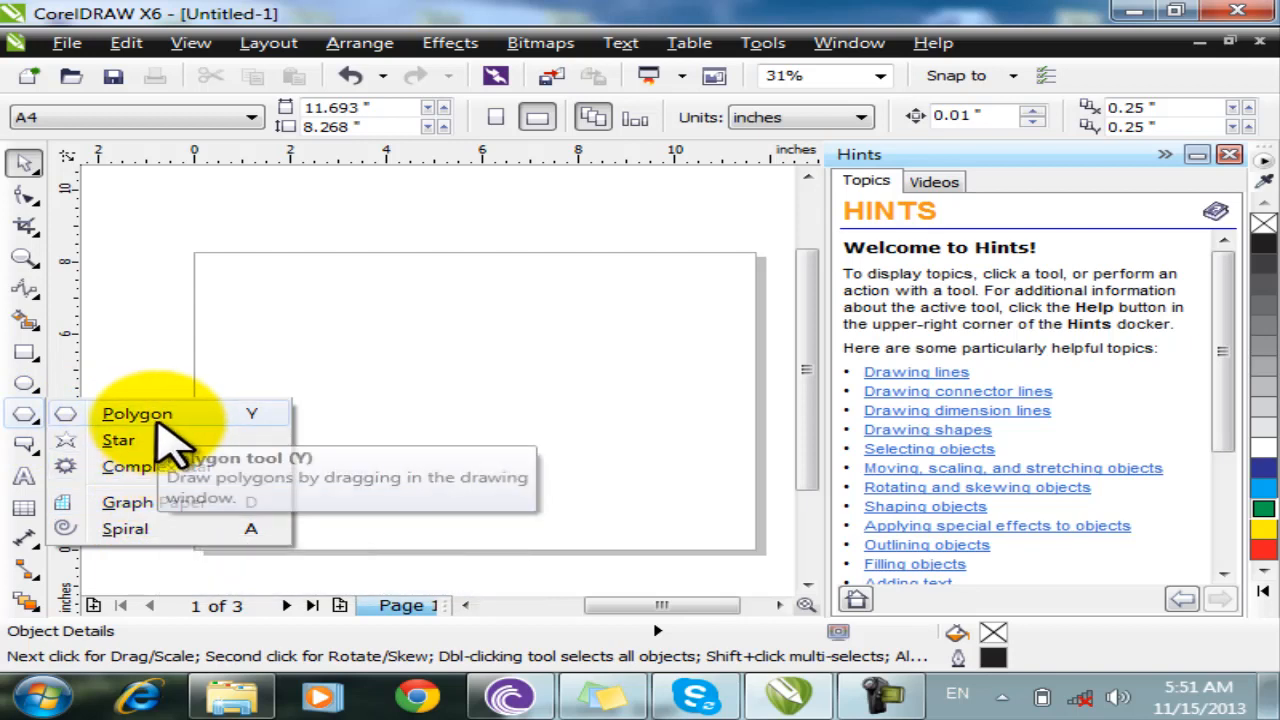
# Draw a cross from the basic shapes, about 2.9 by 2.9 inches, near the page's upper-left corner
pyautogui.click(24, 446)
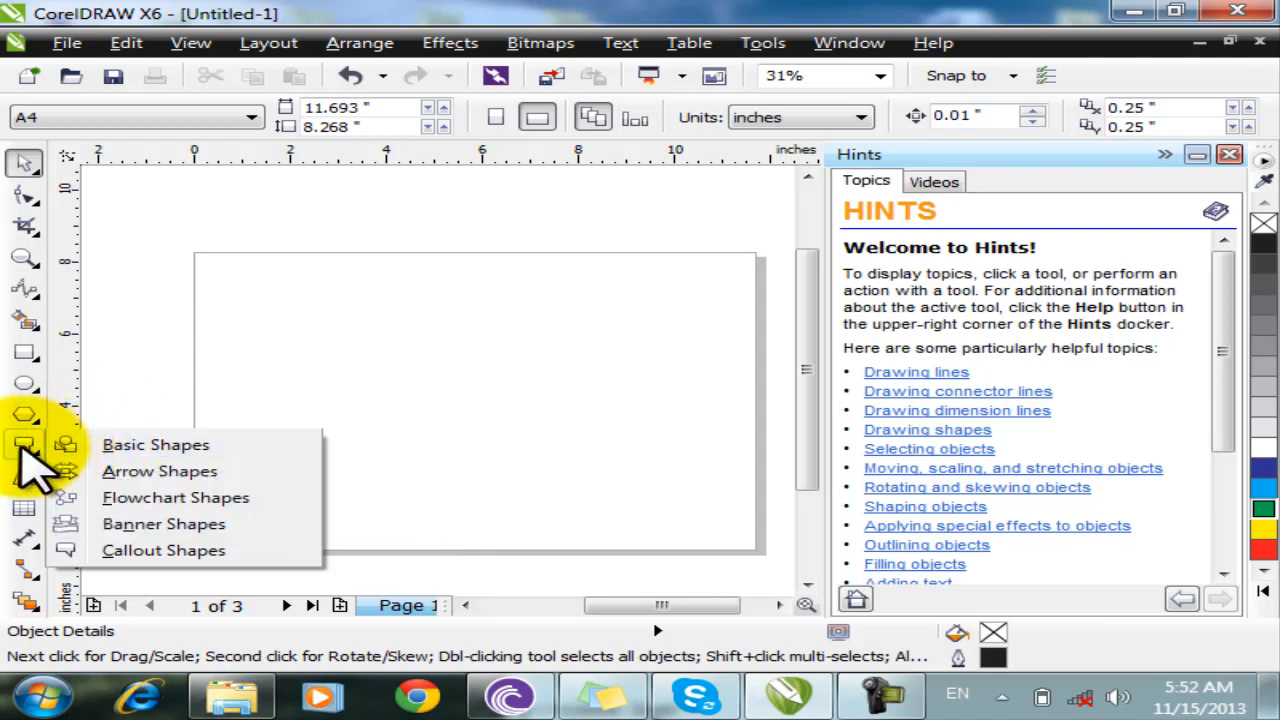
pyautogui.click(150, 446)
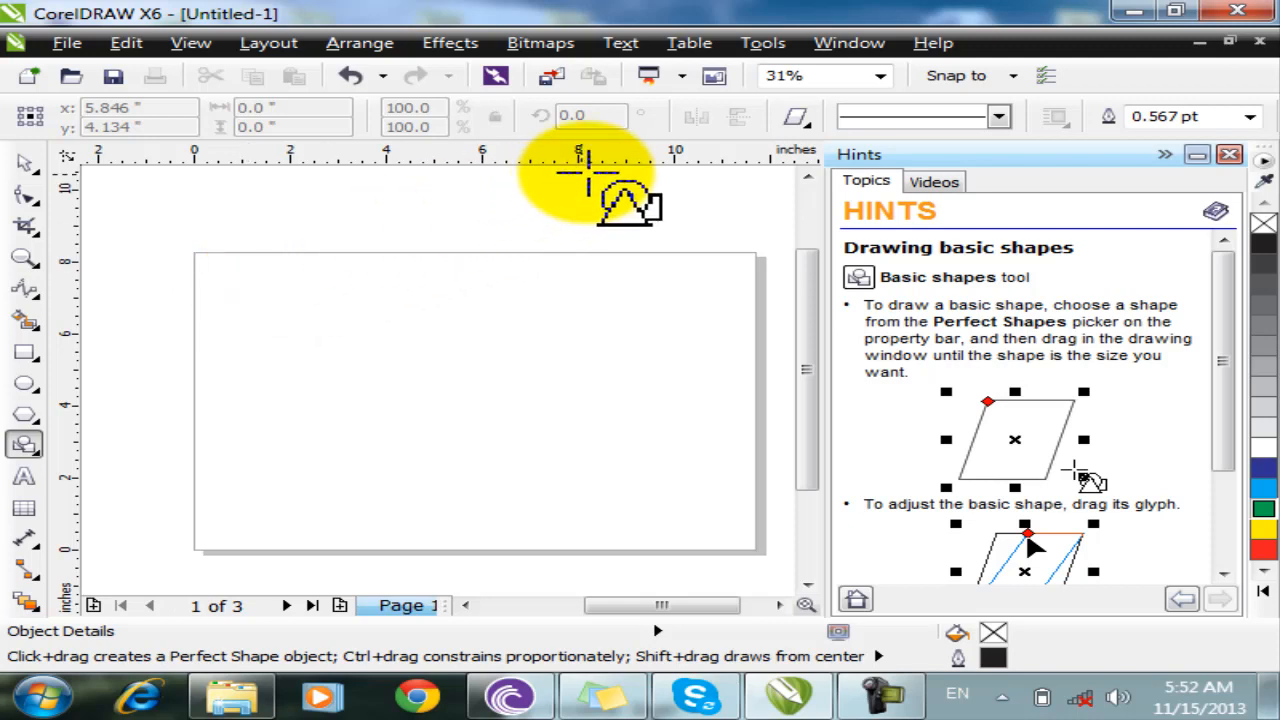
pyautogui.click(806, 125)
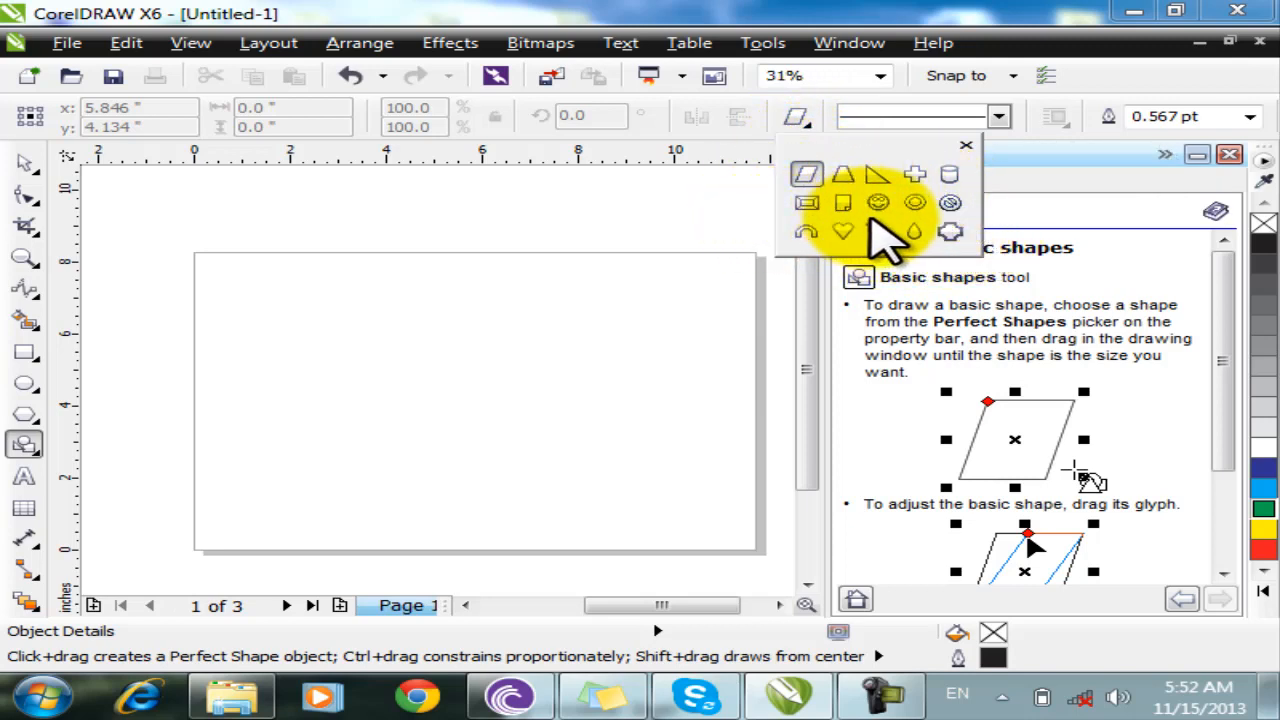
pyautogui.click(915, 176)
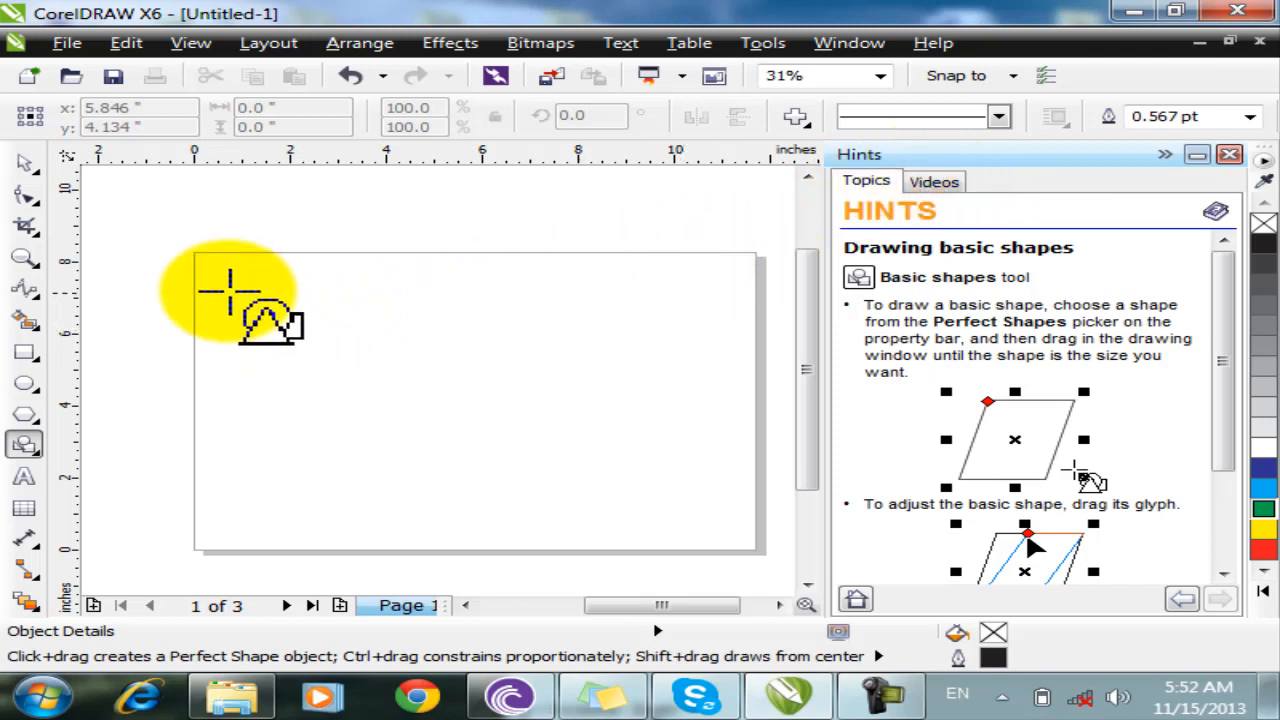
pyautogui.moveTo(218, 267); pyautogui.dragTo(350, 355)
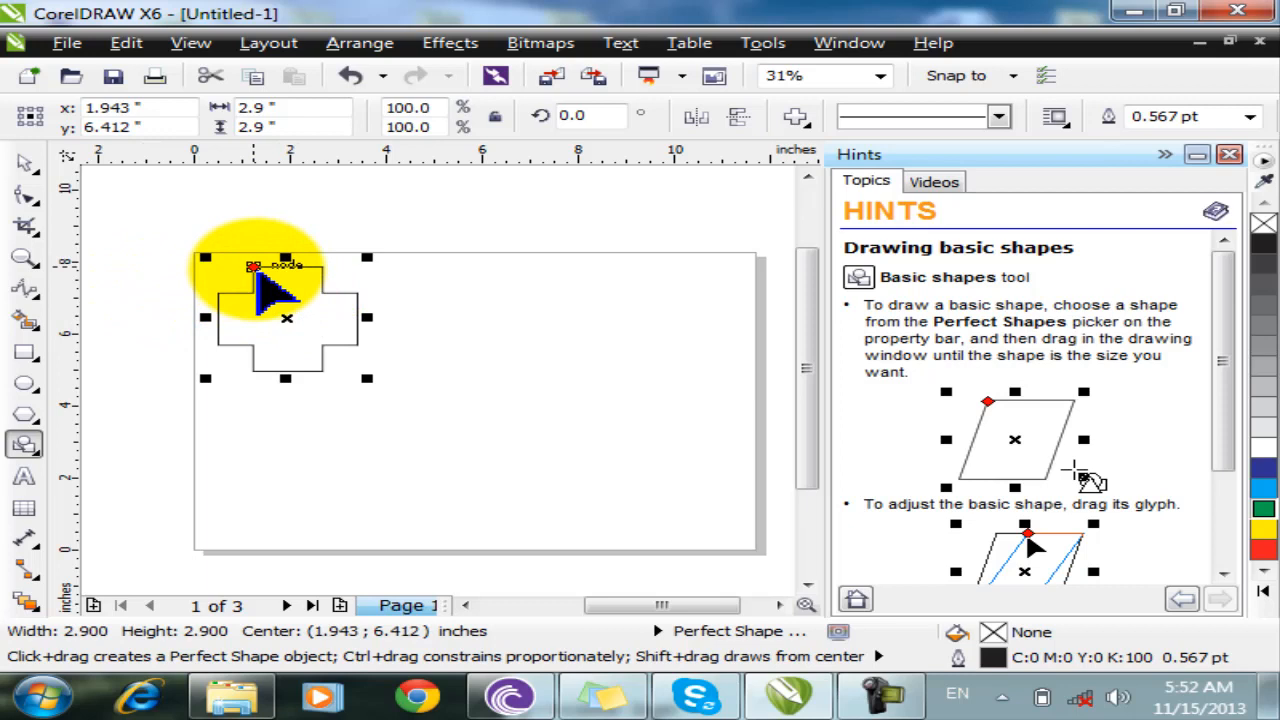
# Narrow the cross's arms with its shape glyph and delete the cross
pyautogui.moveTo(259, 276); pyautogui.dragTo(275, 282)
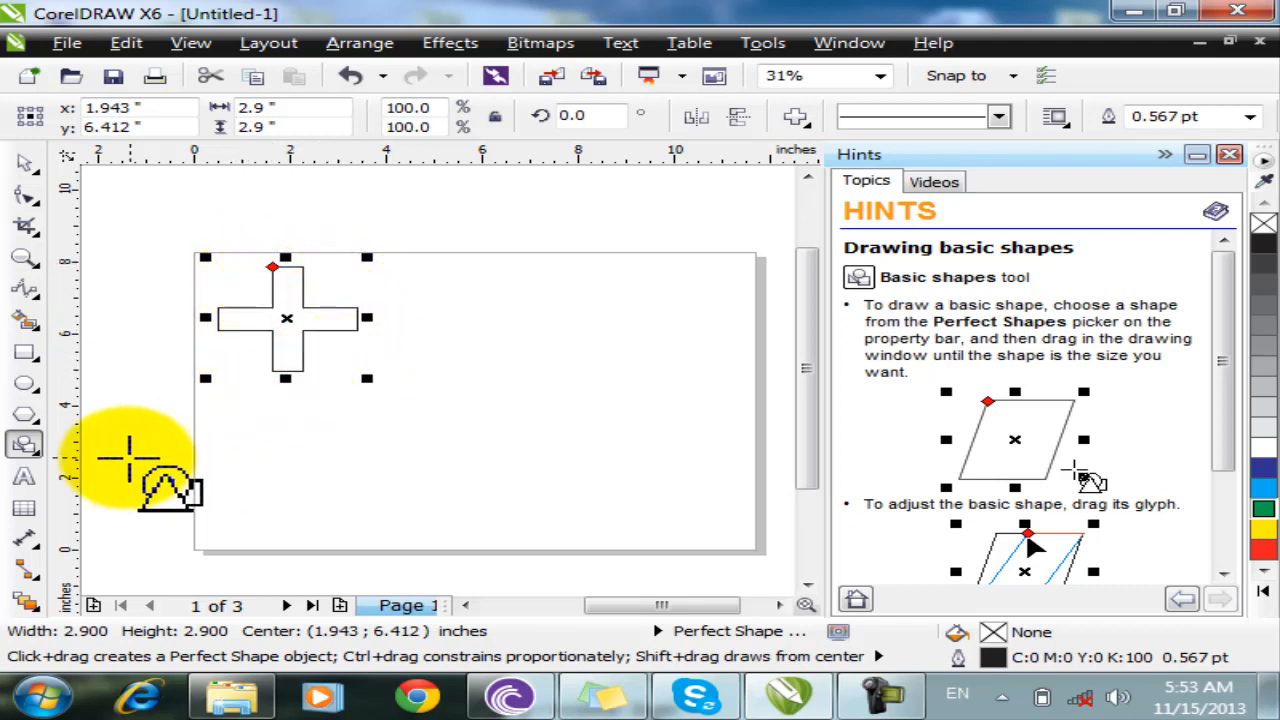
pyautogui.press('space')
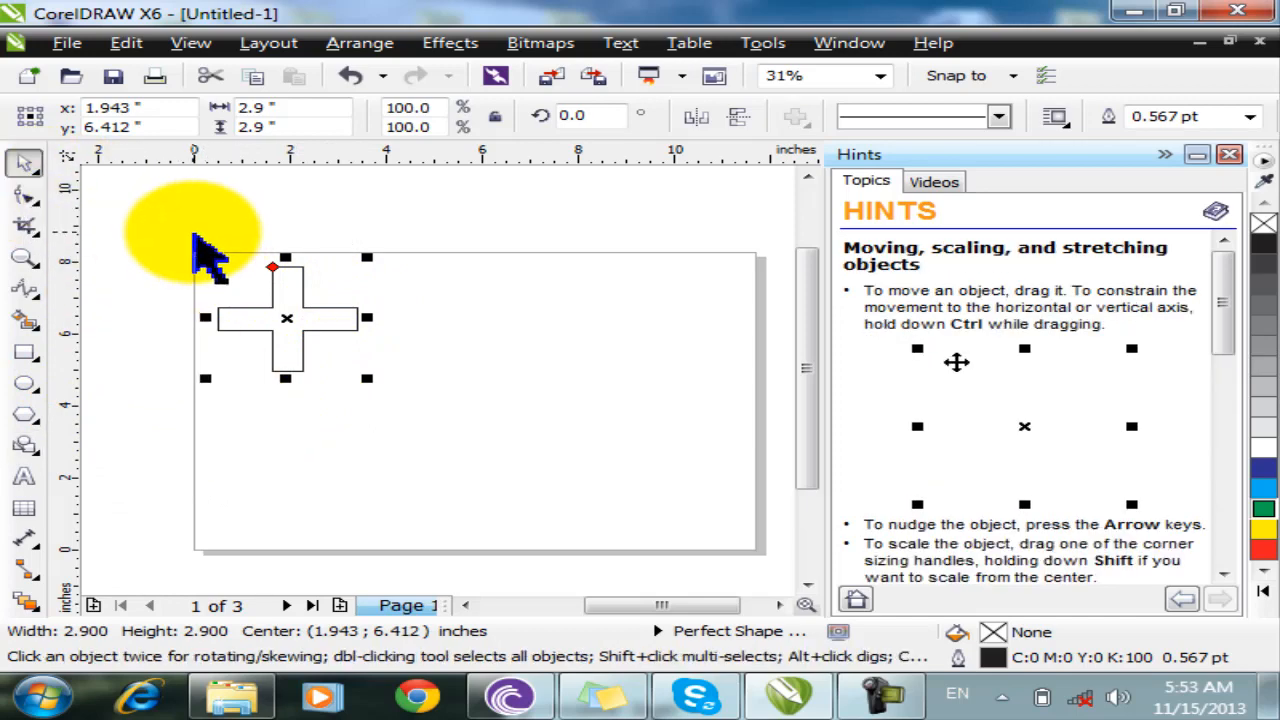
pyautogui.press('Delete')
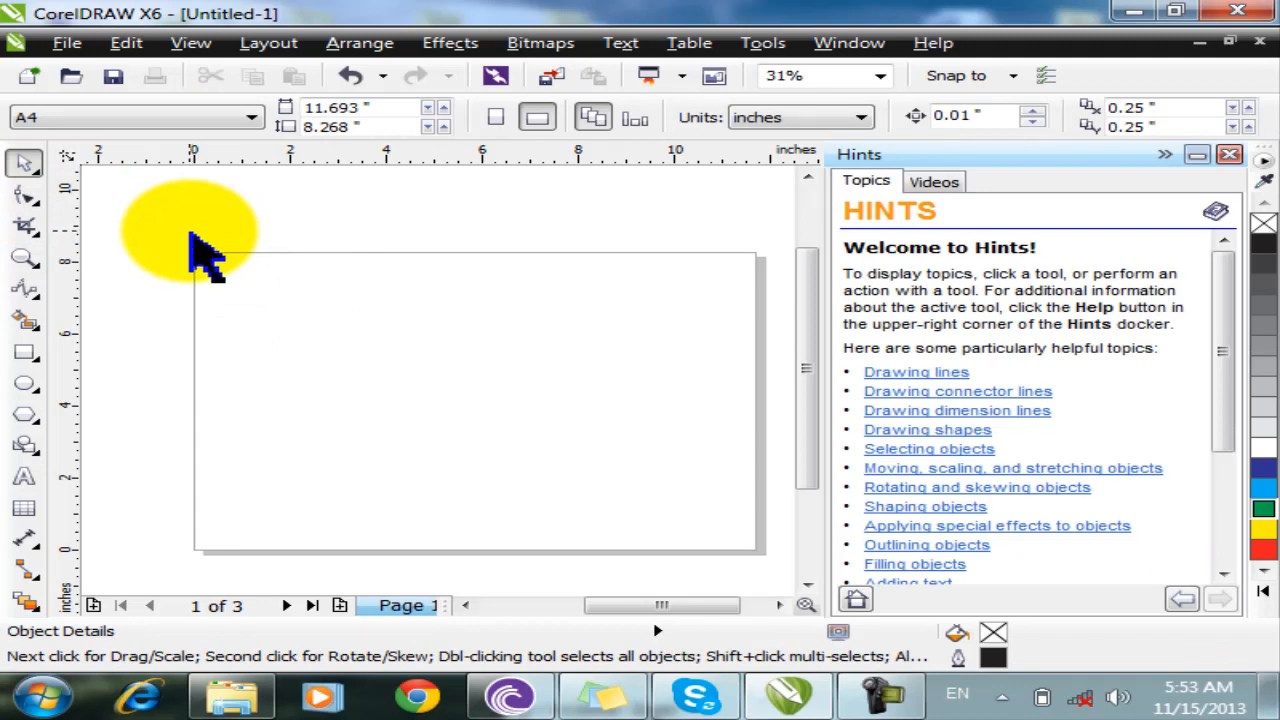
# Draw a prohibition-sign basic shape about 3.9 by 4.8 inches in the page's upper-left area and slightly thicken its ring
pyautogui.press('space')
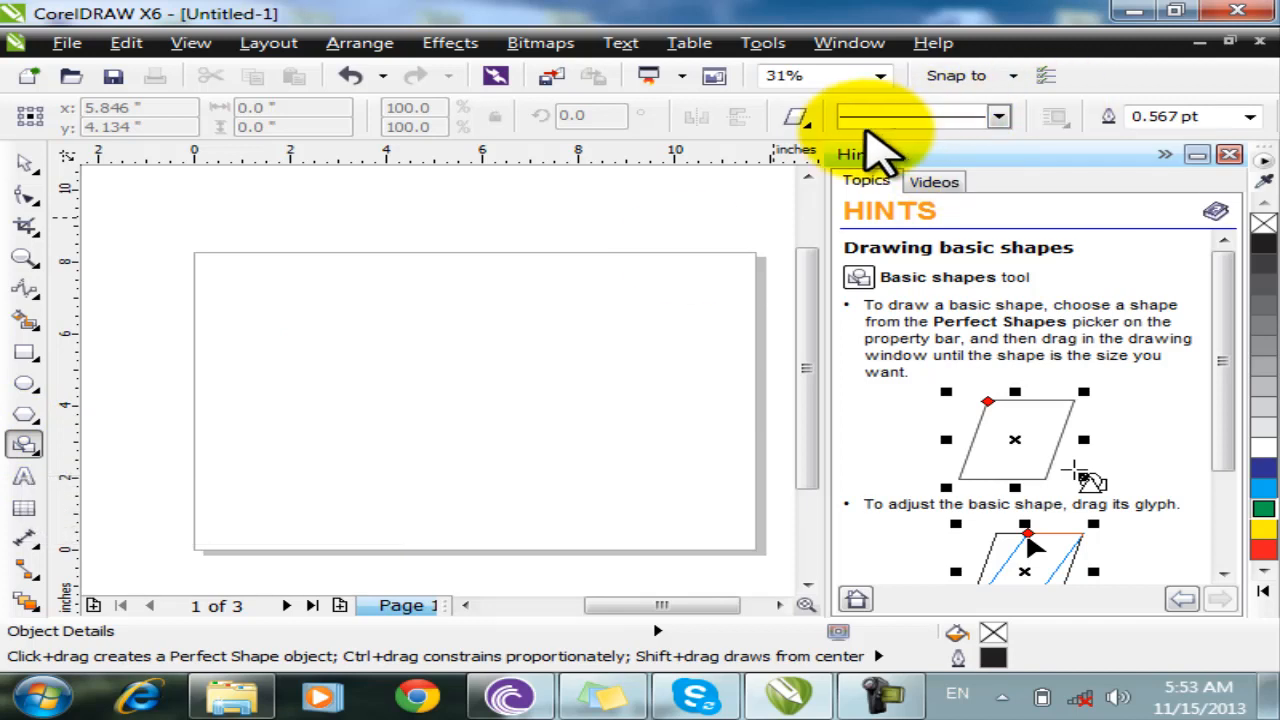
pyautogui.click(800, 122)
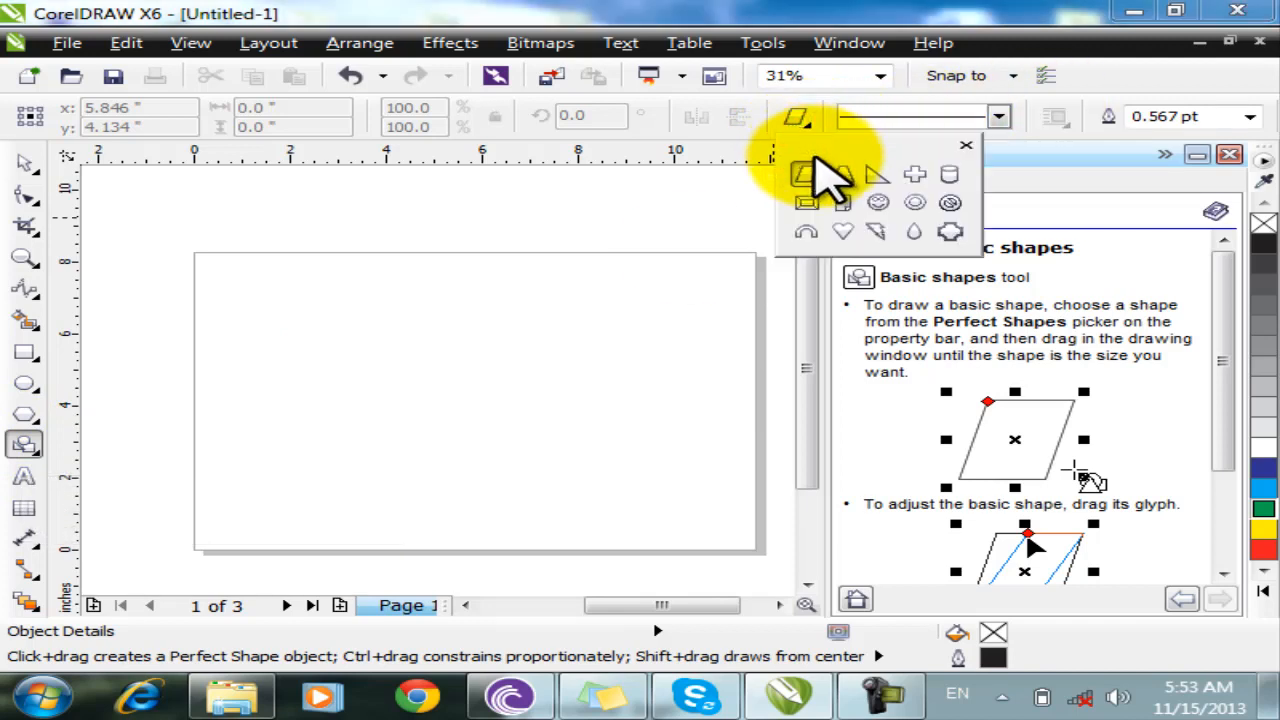
pyautogui.click(951, 203)
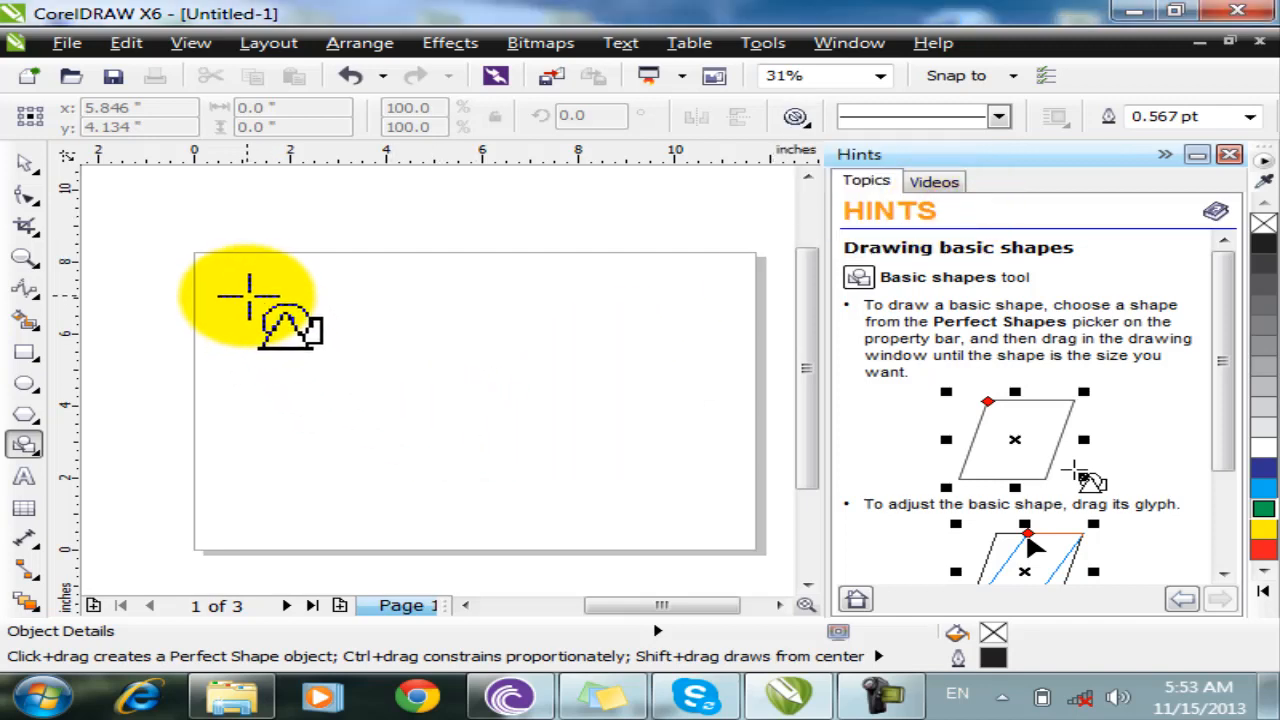
pyautogui.moveTo(232, 277)
pyautogui.mouseDown()
pyautogui.moveTo(340, 335)
pyautogui.moveTo(371, 408)
pyautogui.moveTo(421, 454)
pyautogui.mouseUp()
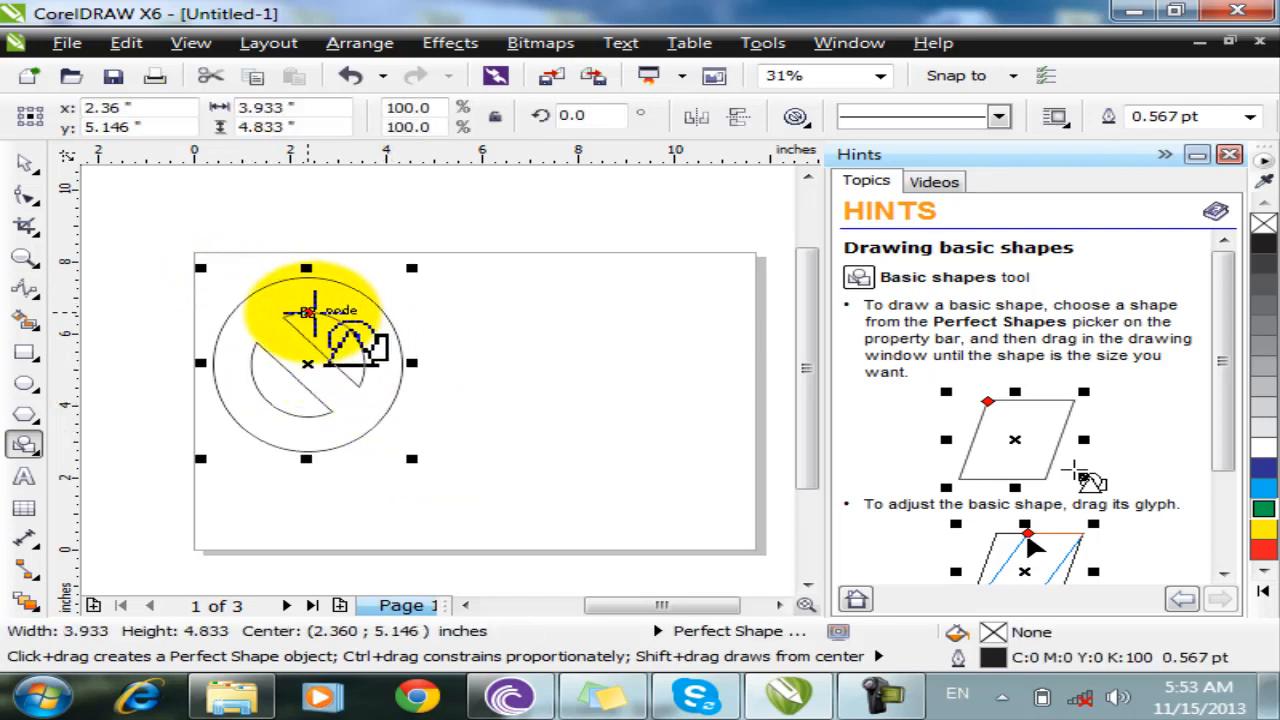
pyautogui.moveTo(307, 312)
pyautogui.mouseDown()
pyautogui.moveTo(308, 294)
pyautogui.moveTo(300, 320)
pyautogui.mouseUp()
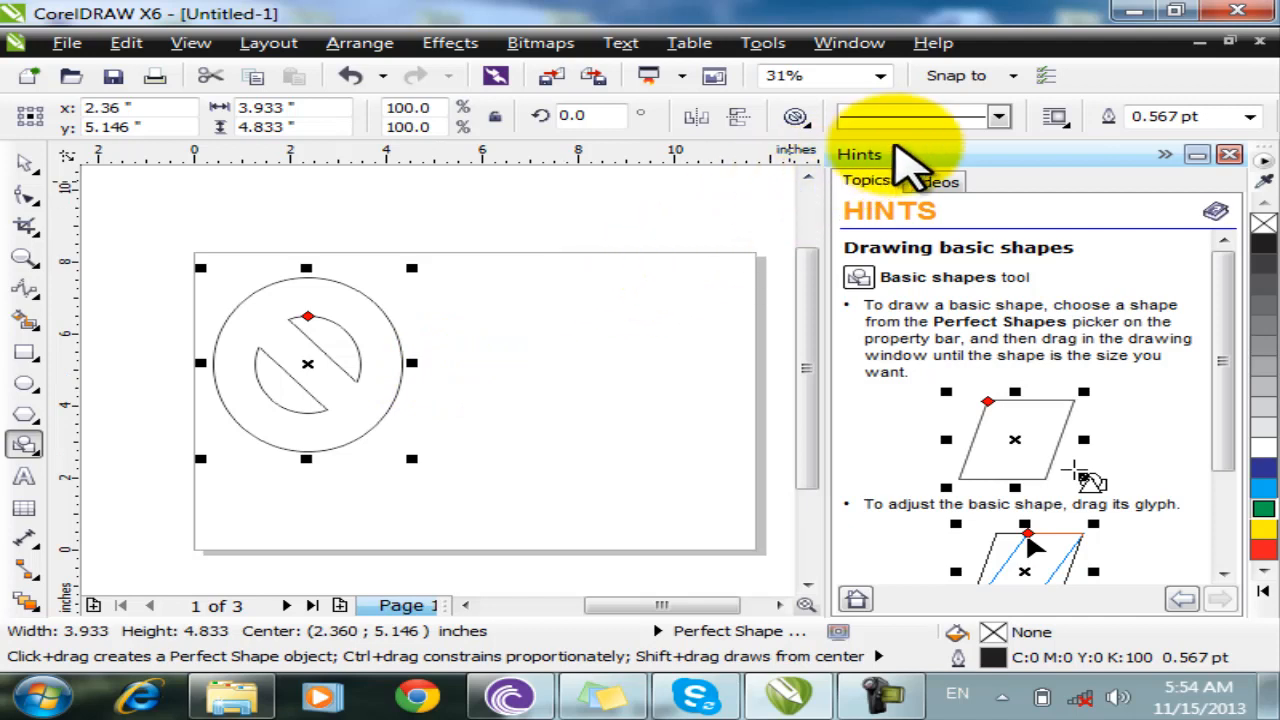
# Give the prohibition sign a long-dash outline style and set its outline width to 4.0 pt
pyautogui.click(1000, 116)
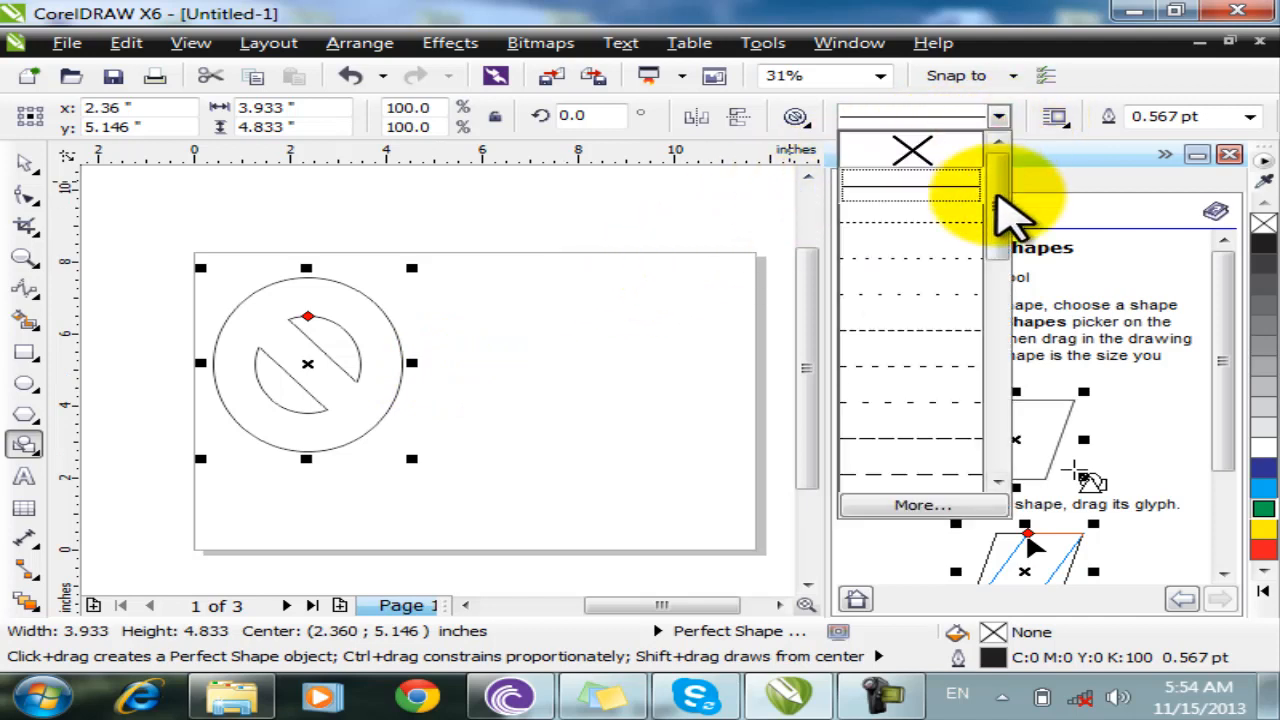
pyautogui.scroll(-1, 990, 300)
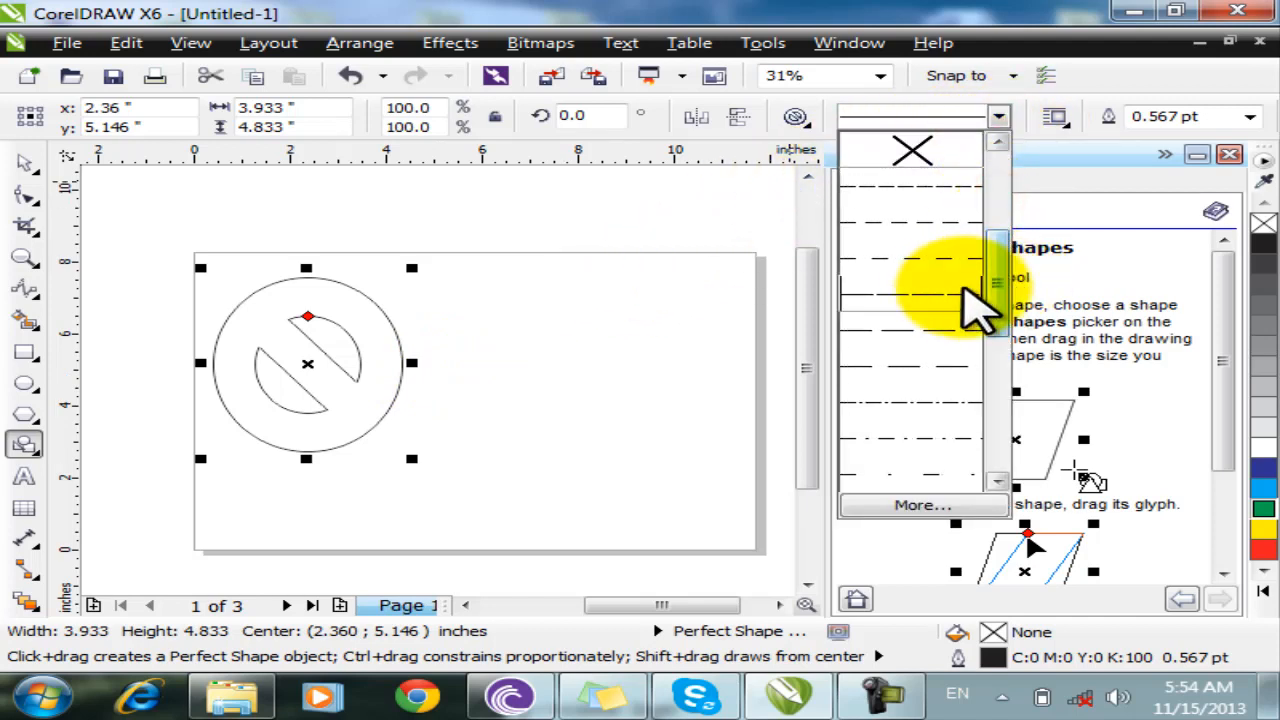
pyautogui.click(940, 295)
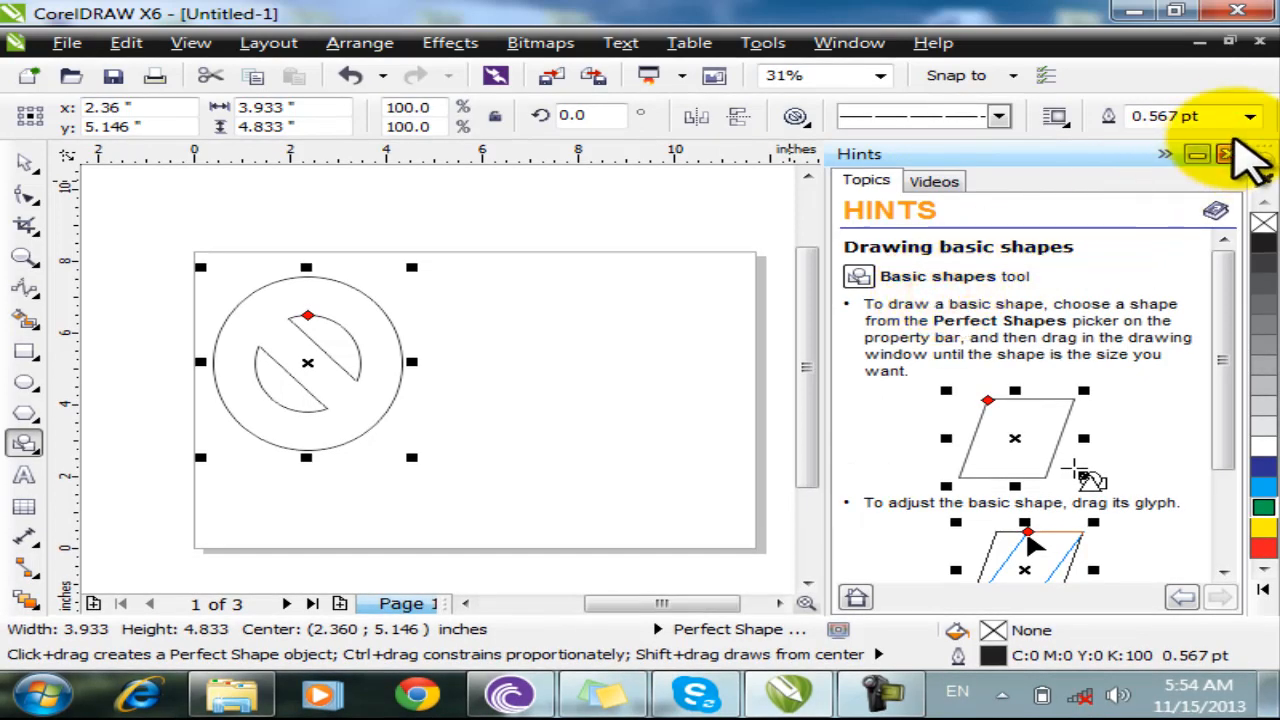
pyautogui.click(1249, 117)
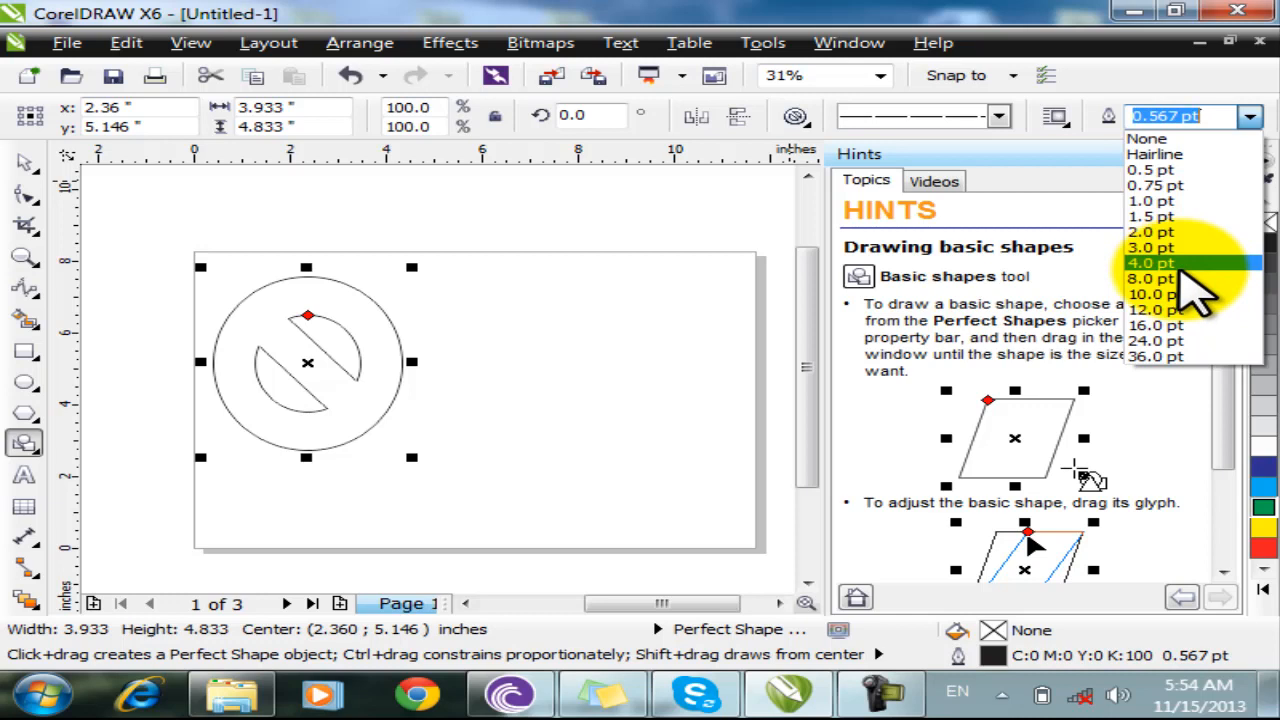
pyautogui.click(1186, 265)
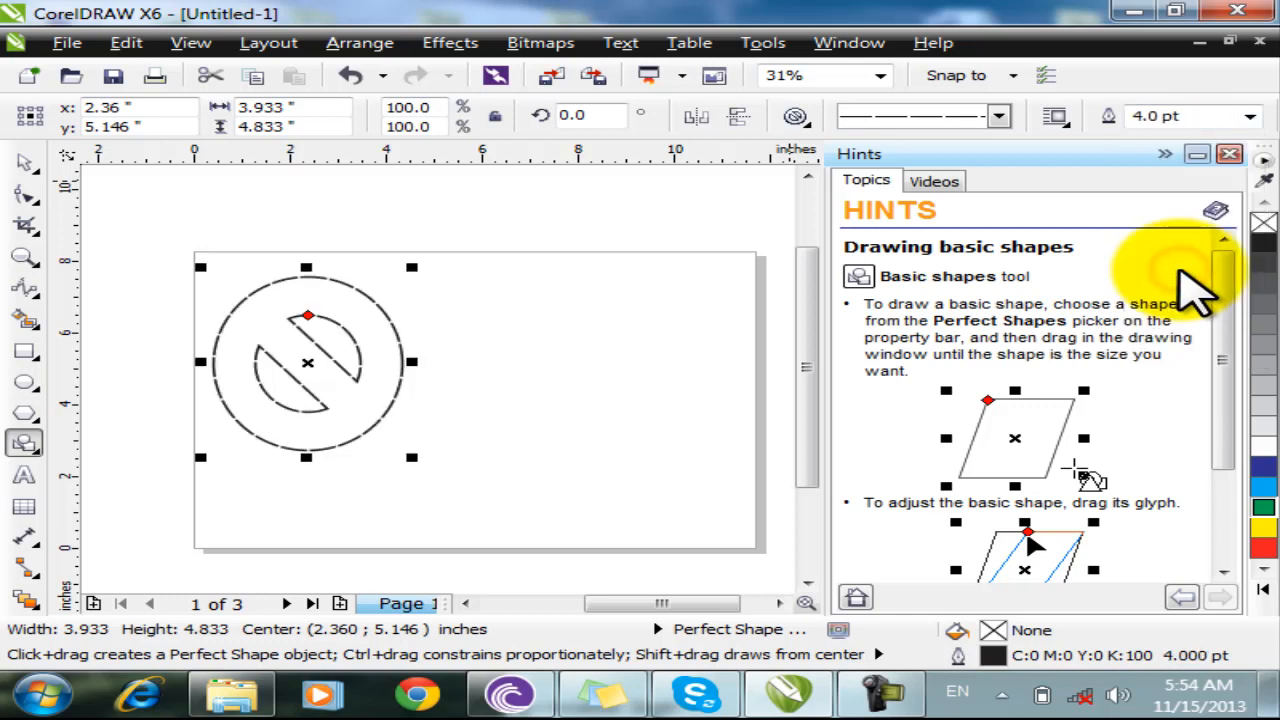
# Set the prohibition sign's outline width to 16.0 pt and delete the shape
pyautogui.click(1250, 116)
pyautogui.click(1156, 322)
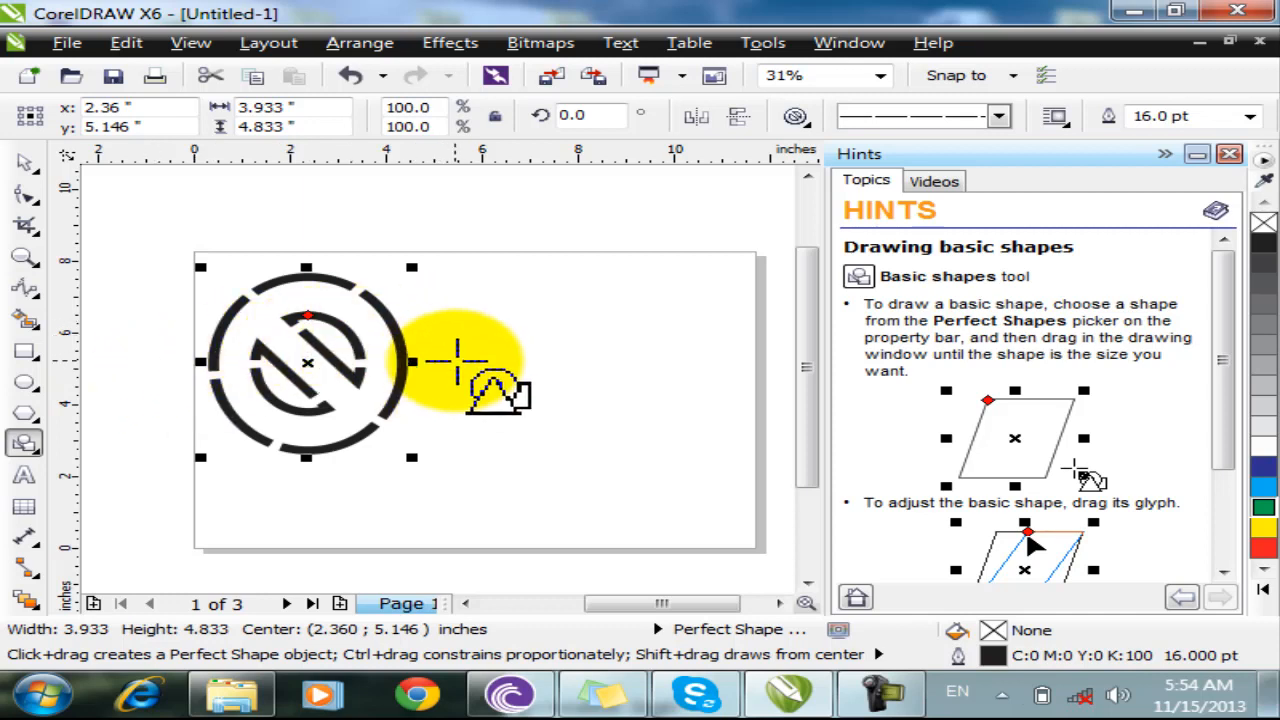
pyautogui.press('Delete')
# Draw a smiley-face basic shape about 3.6 by 3.6 inches in the page's lower-right area
pyautogui.click(795, 116)
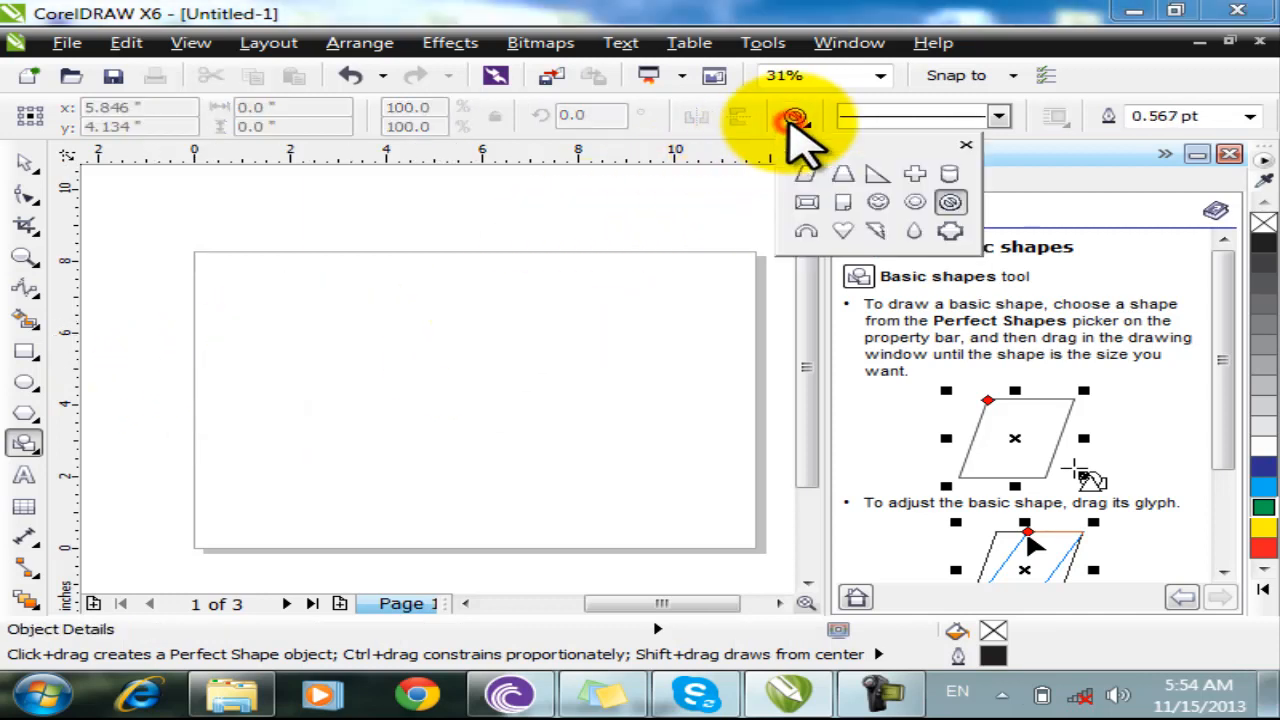
pyautogui.click(878, 203)
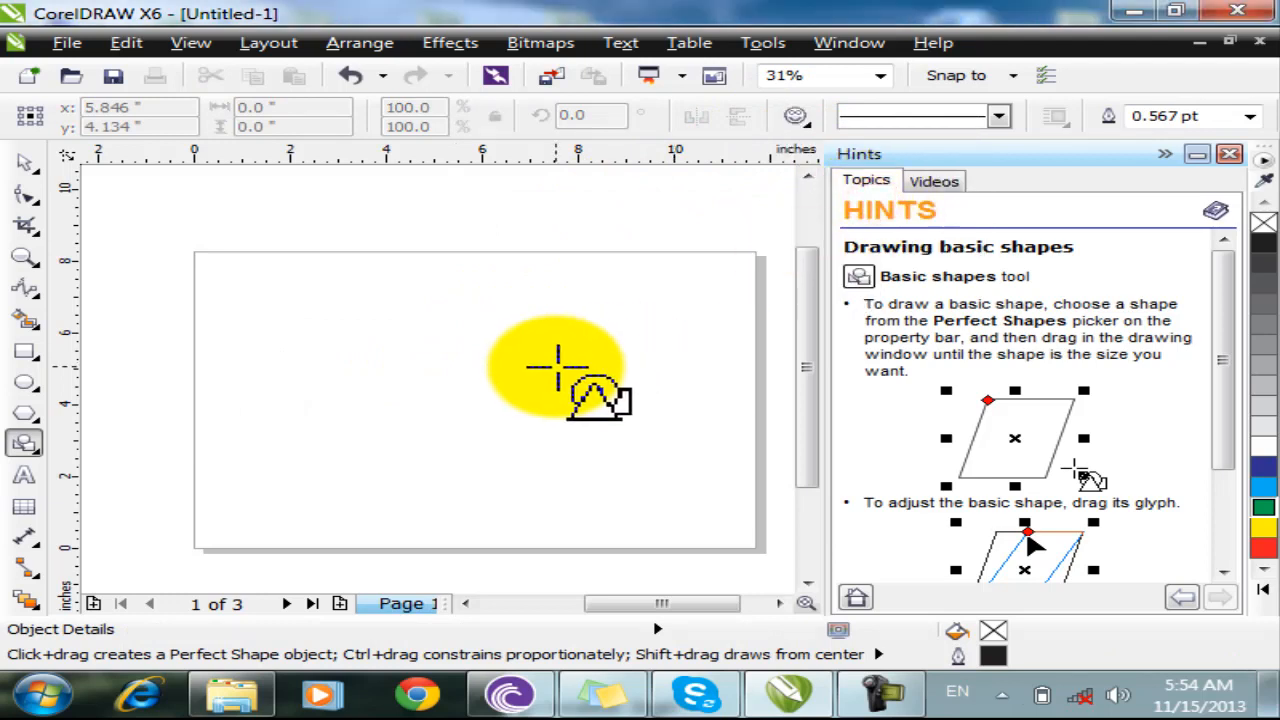
pyautogui.moveTo(551, 383); pyautogui.dragTo(636, 514)
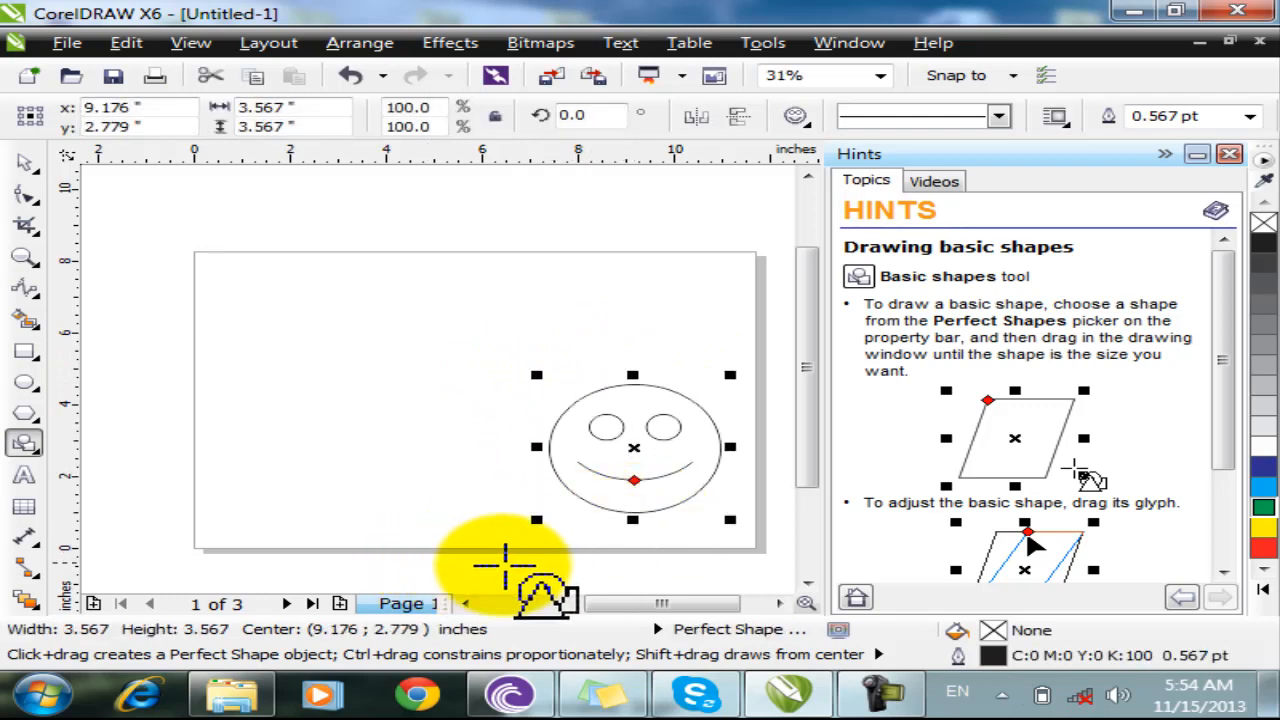
# Thicken the smiley's outline through 3.0 pt and 4.0 pt to a width of 8.0 pt
pyautogui.click(998, 116)
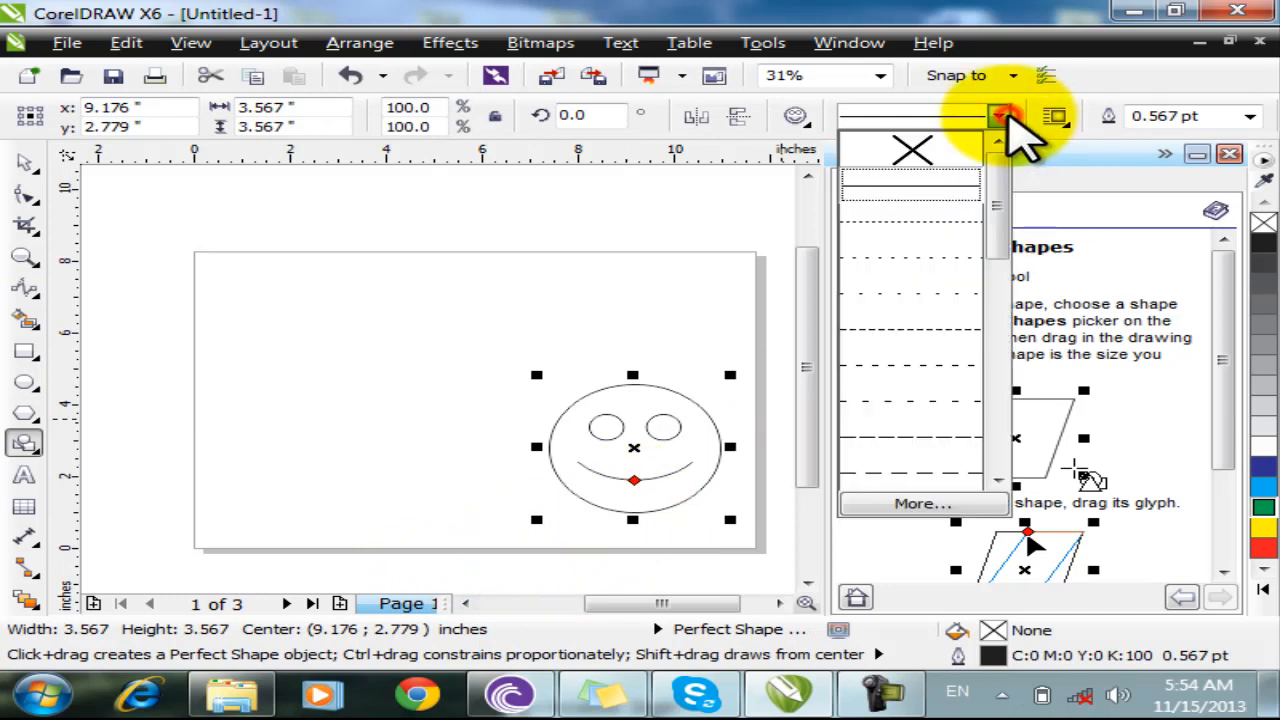
pyautogui.click(998, 116)
pyautogui.click(1250, 116)
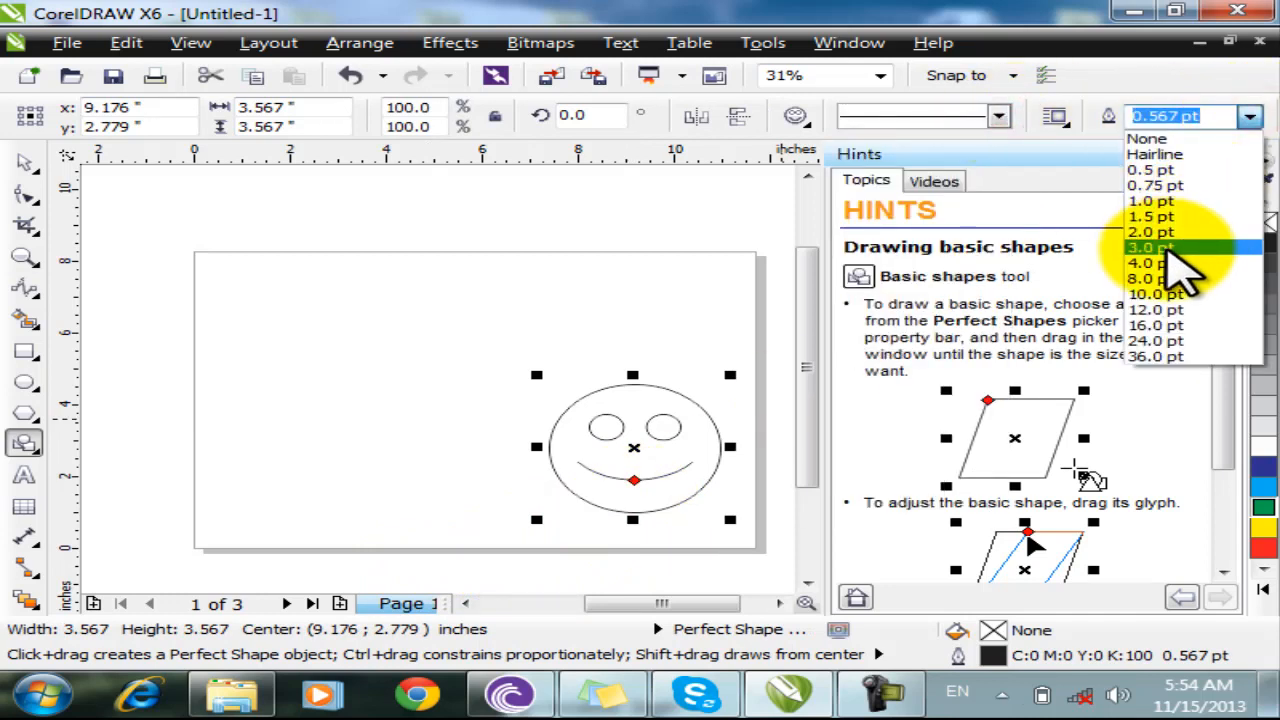
pyautogui.click(1168, 248)
pyautogui.click(1257, 120)
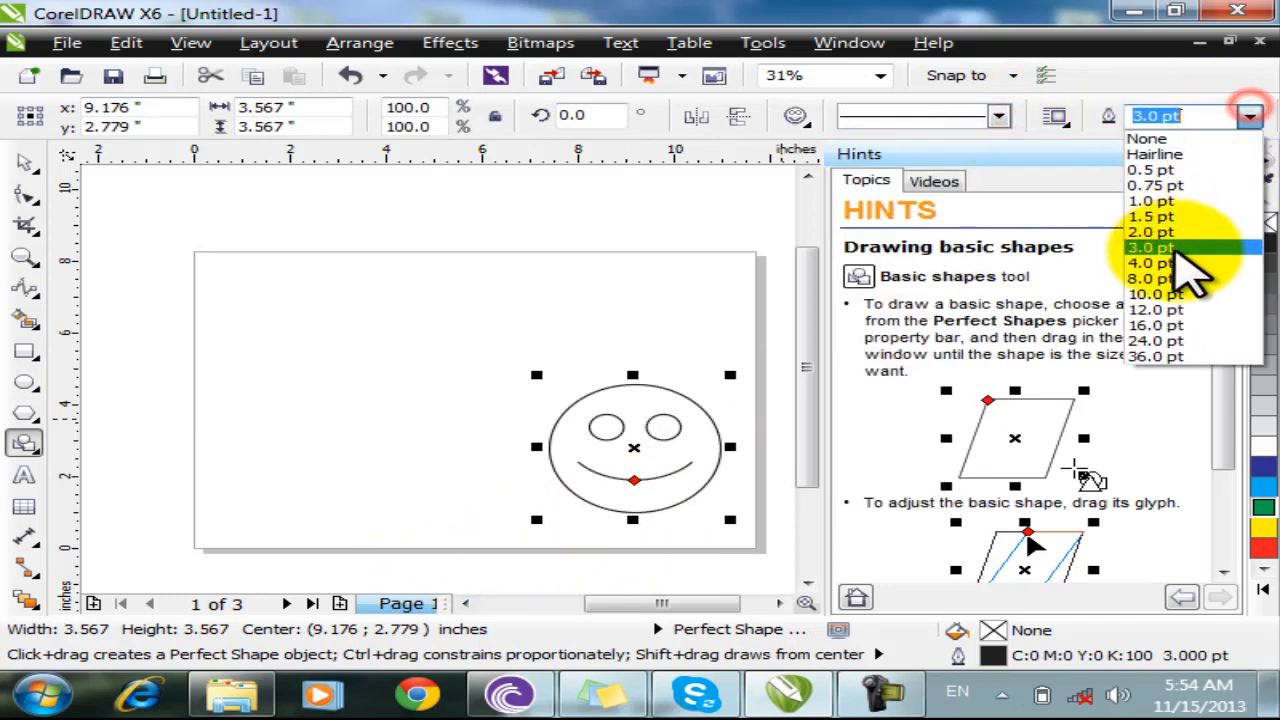
pyautogui.click(1195, 272)
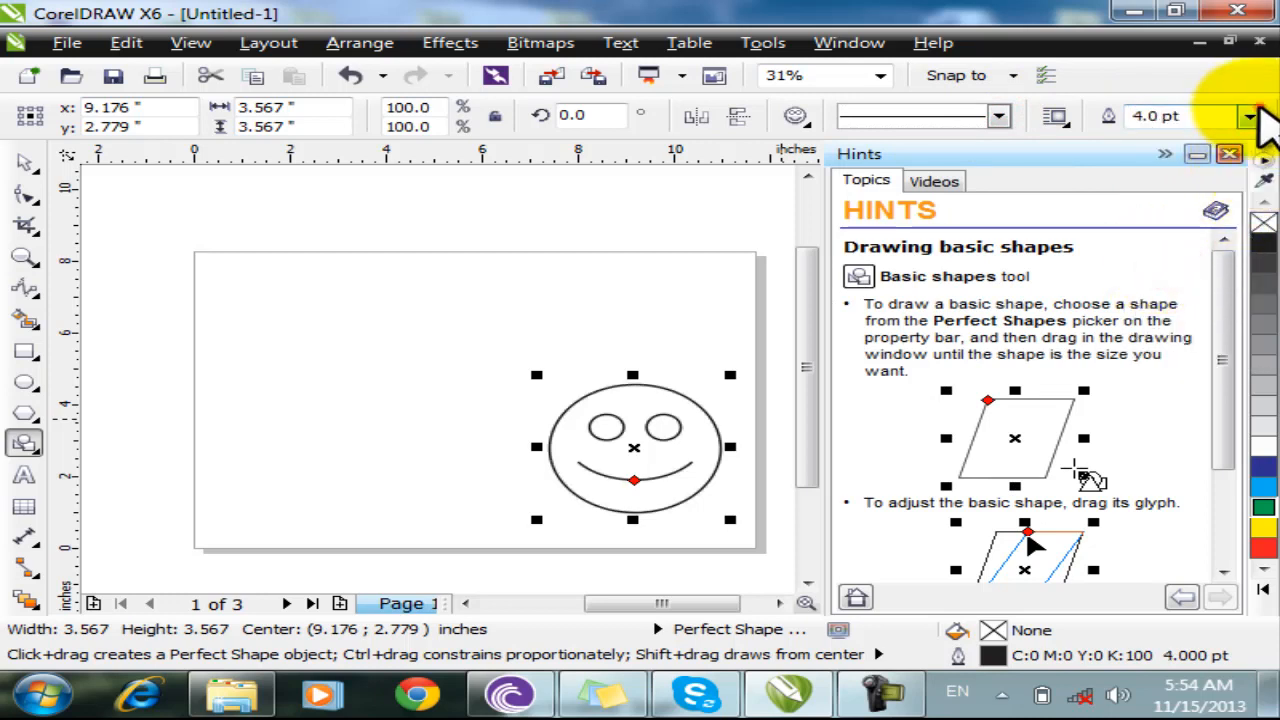
pyautogui.click(1250, 116)
pyautogui.click(1240, 278)
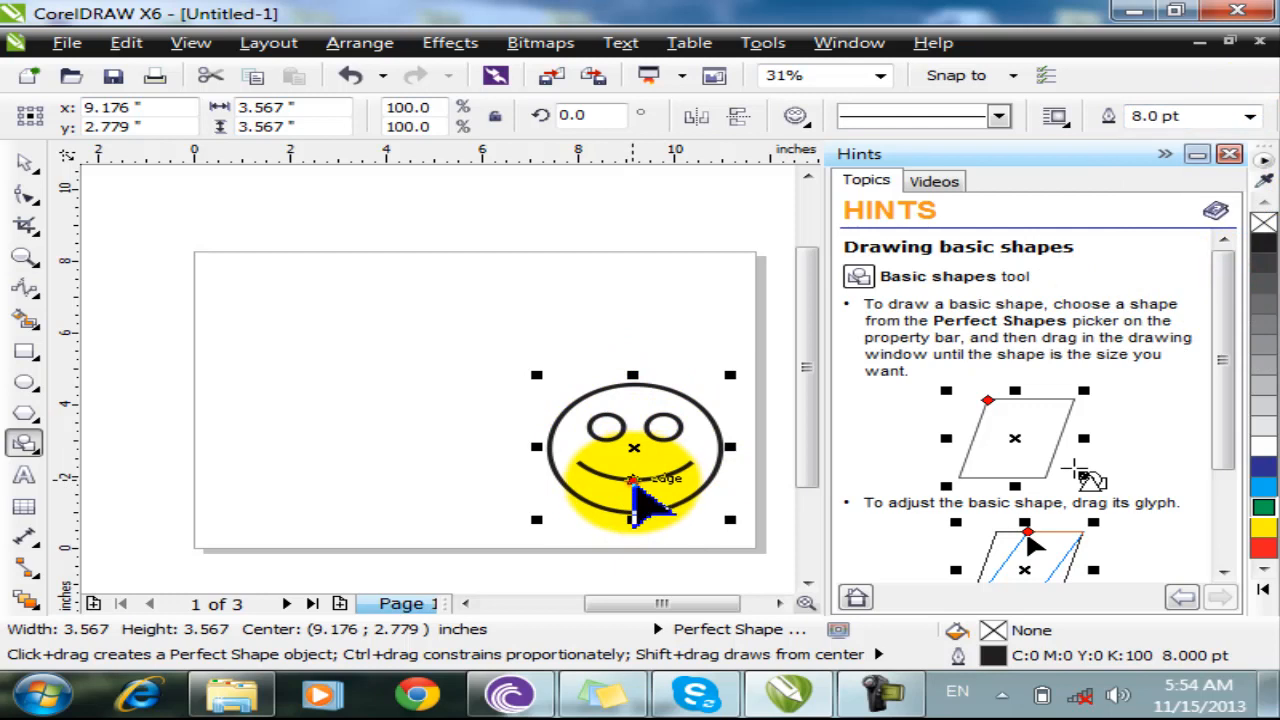
# Try a deeper smile on the smiley's mouth and bend it into a frown
pyautogui.moveTo(632, 484); pyautogui.dragTo(634, 497)
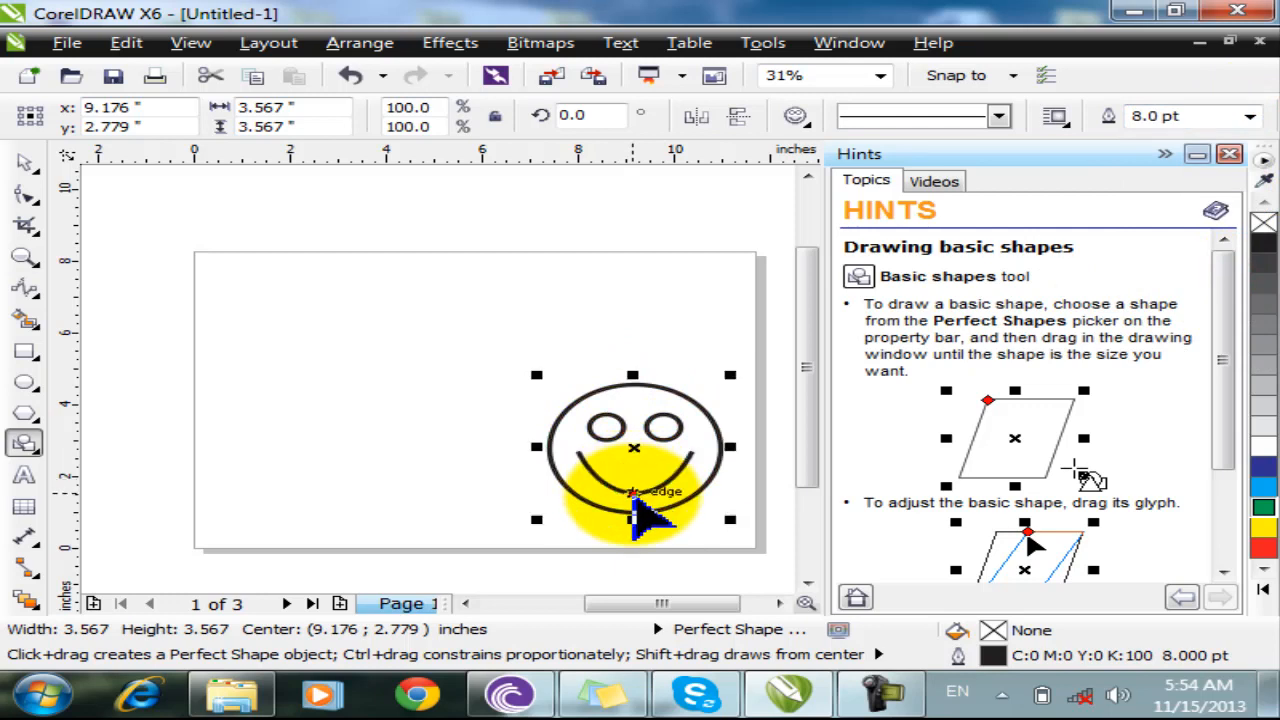
pyautogui.moveTo(632, 492); pyautogui.dragTo(636, 481)
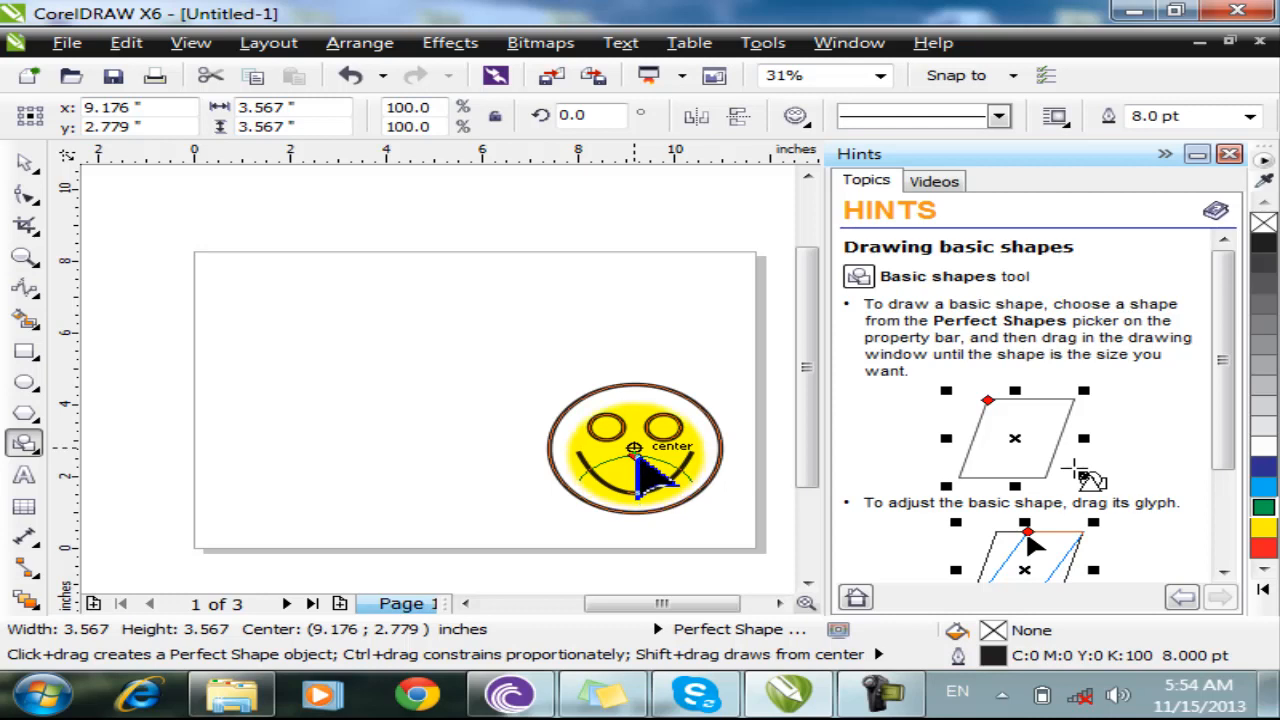
pyautogui.moveTo(640, 472); pyautogui.dragTo(636, 450)
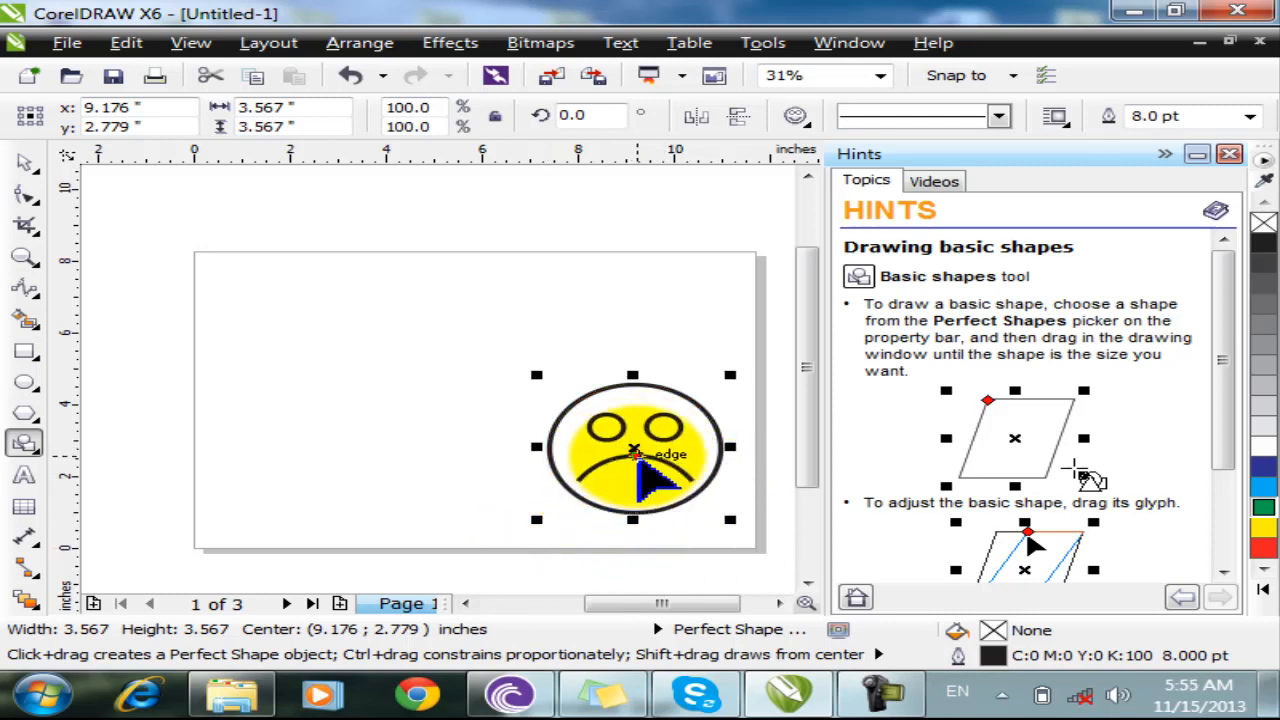
# Bend the mouth back into a gentle smile and fill the smiley face with yellow
pyautogui.moveTo(634, 455); pyautogui.dragTo(634, 484)
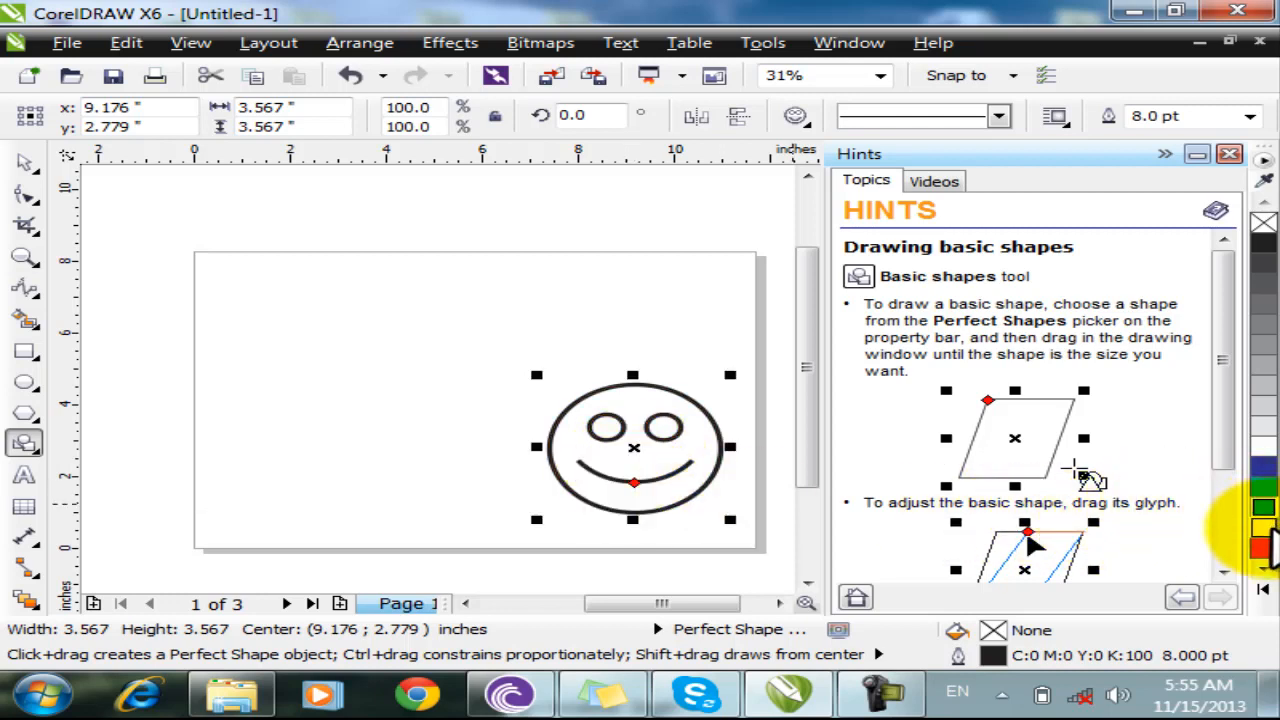
pyautogui.click(1263, 527)
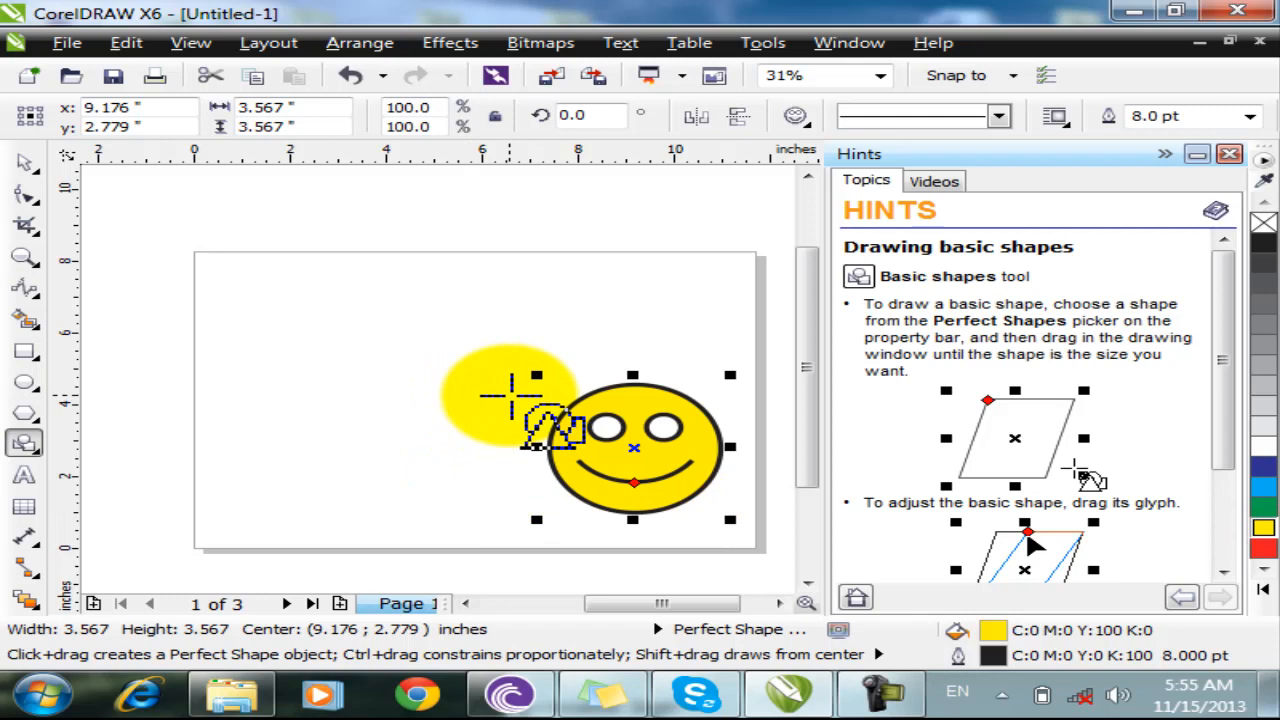
# Move the smiley to the middle of the page and draw a down arrow about 2.5 by 3.2 inches in the page's upper-right area
pyautogui.moveTo(643, 449); pyautogui.dragTo(453, 420)
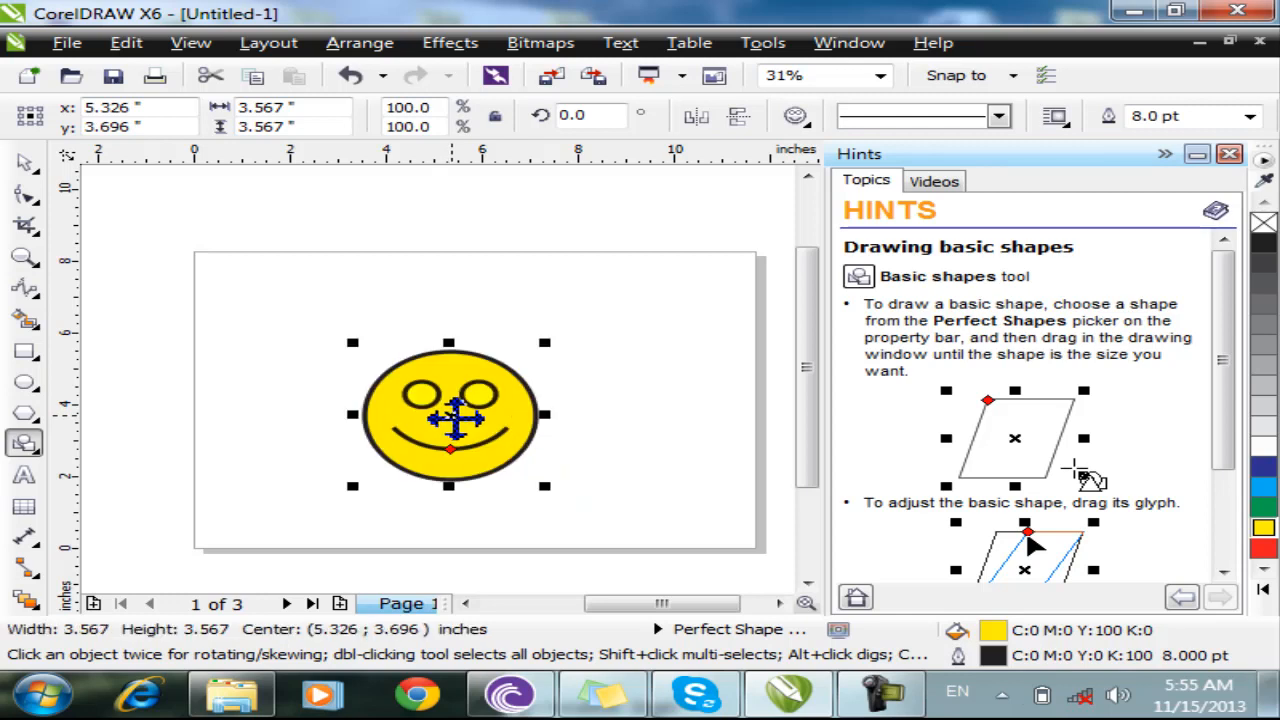
pyautogui.click(14, 440)
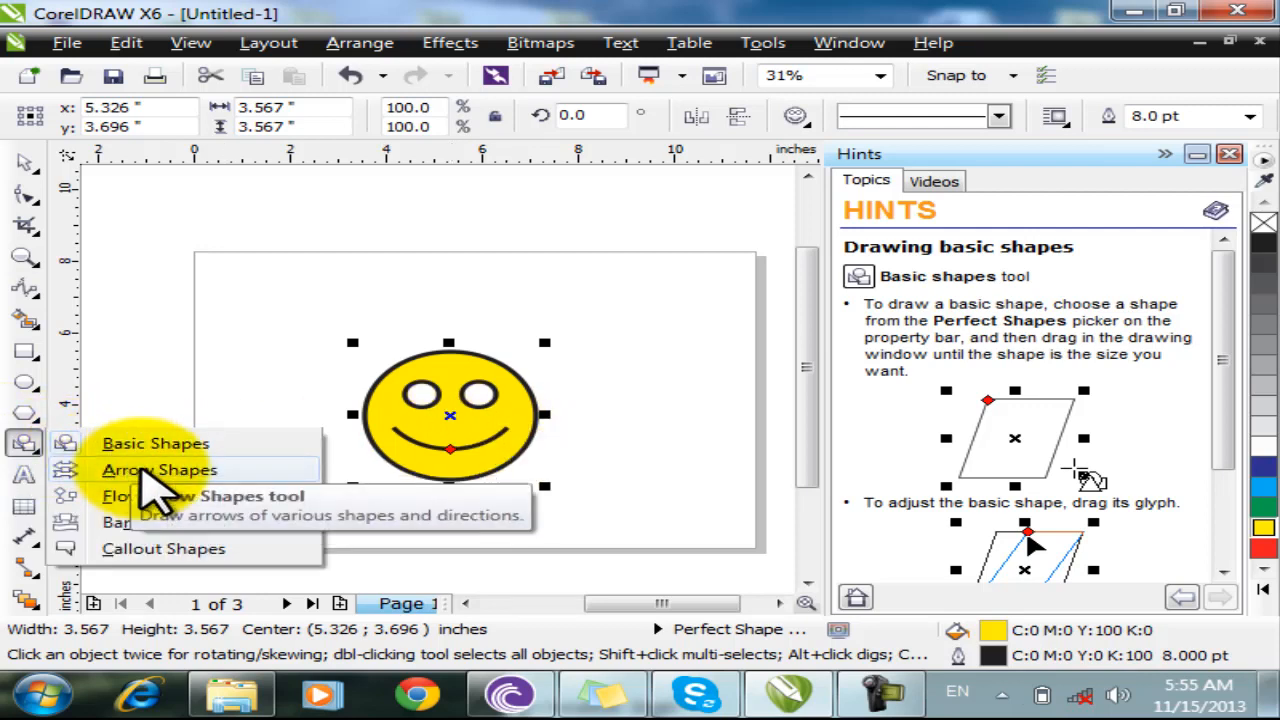
pyautogui.click(141, 470)
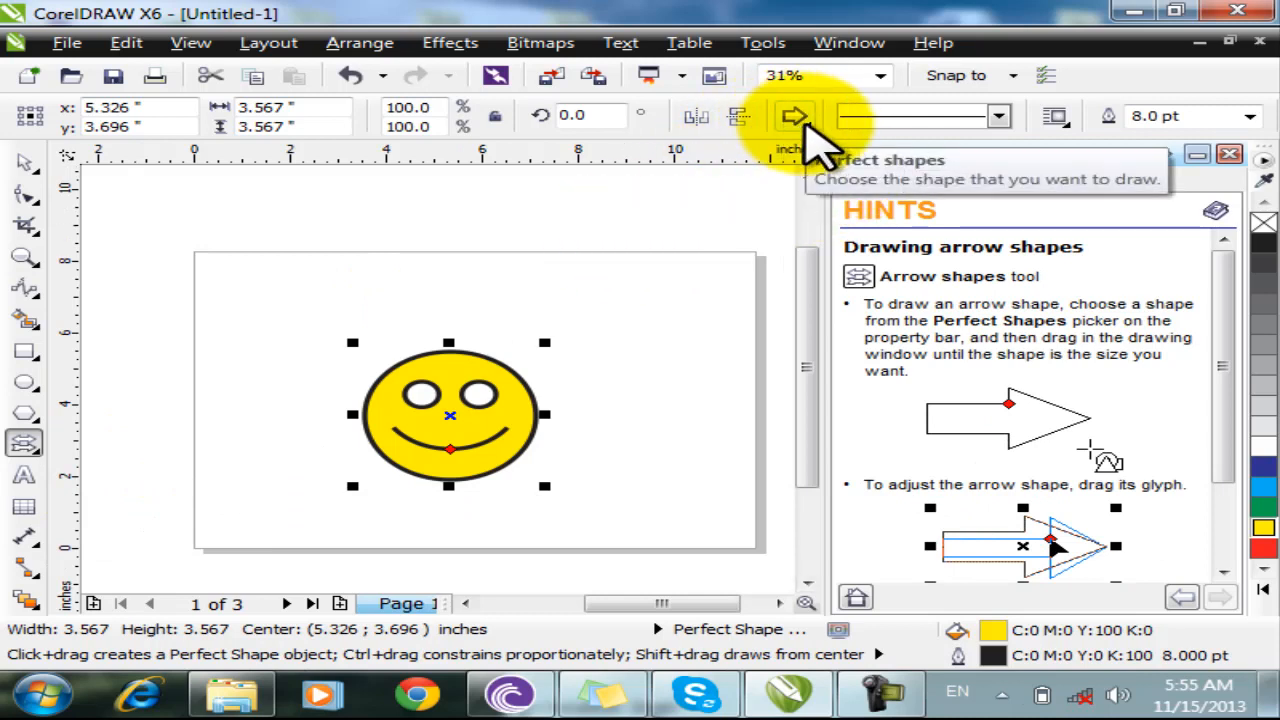
pyautogui.click(800, 118)
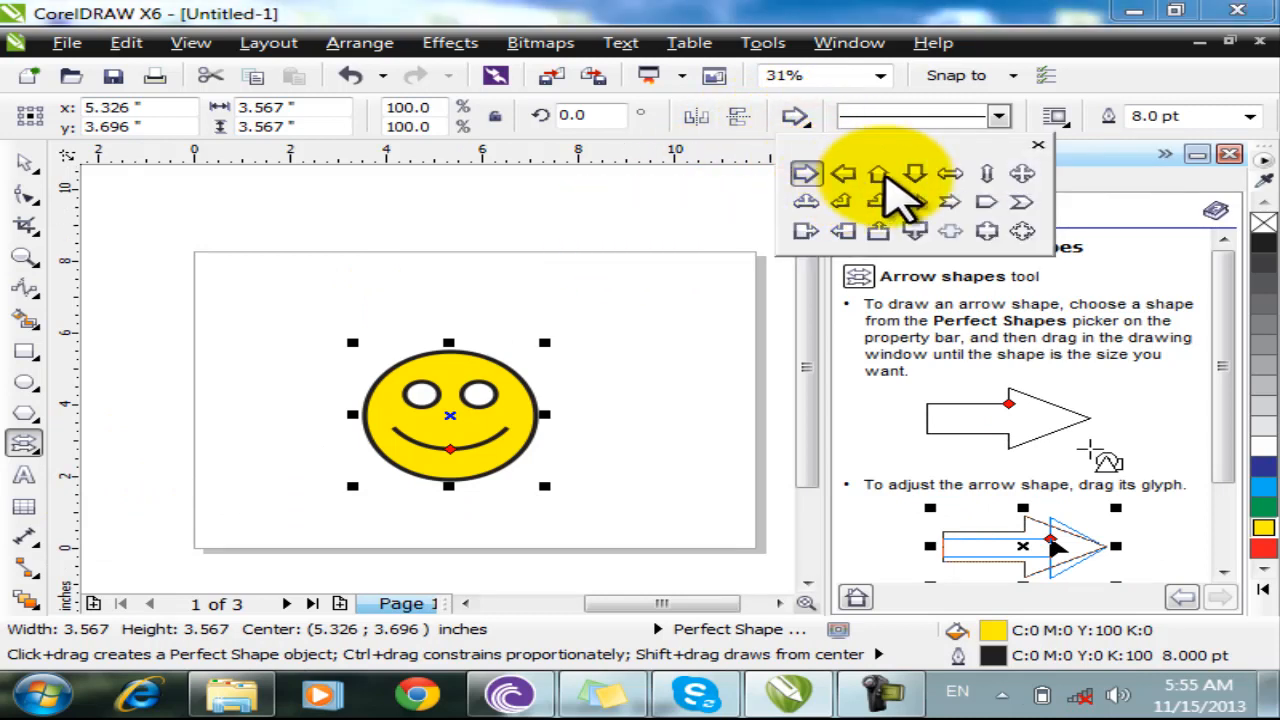
pyautogui.click(913, 172)
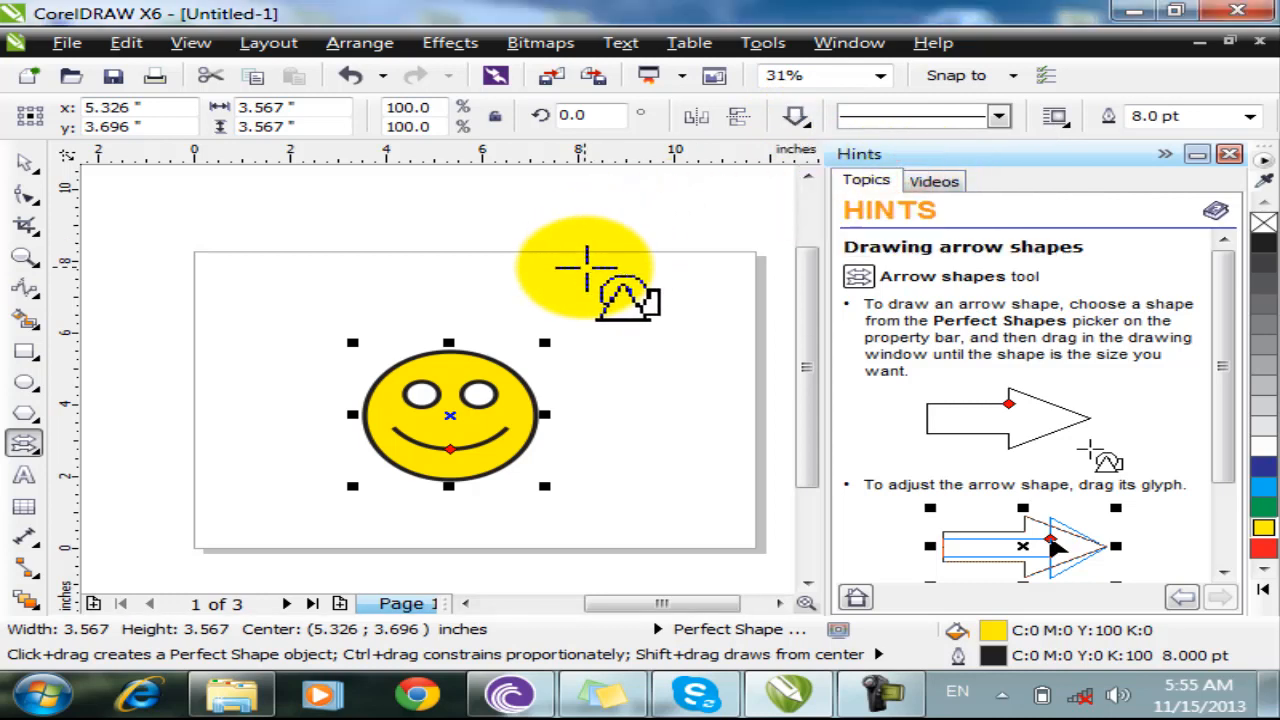
pyautogui.moveTo(586, 268); pyautogui.dragTo(706, 381)
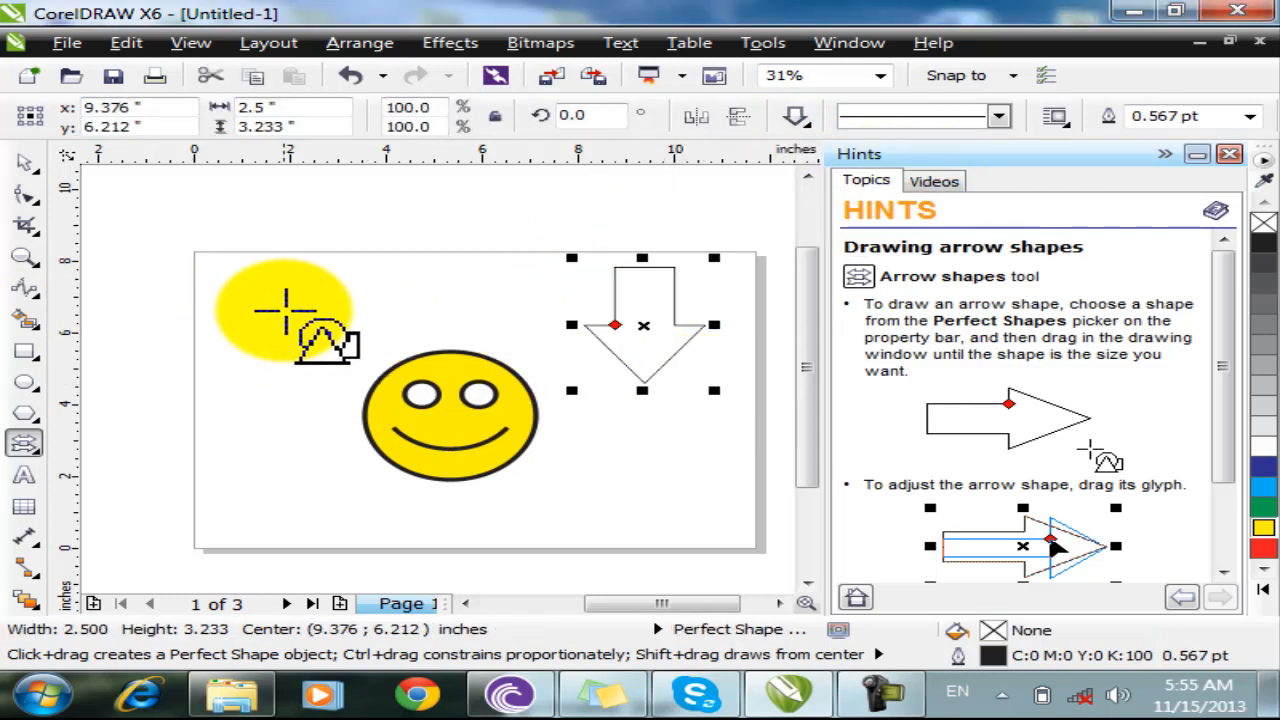
# Draw a second down arrow about 2.9 by 2.9 inches in the page's upper-left area
pyautogui.moveTo(209, 270); pyautogui.dragTo(280, 368)
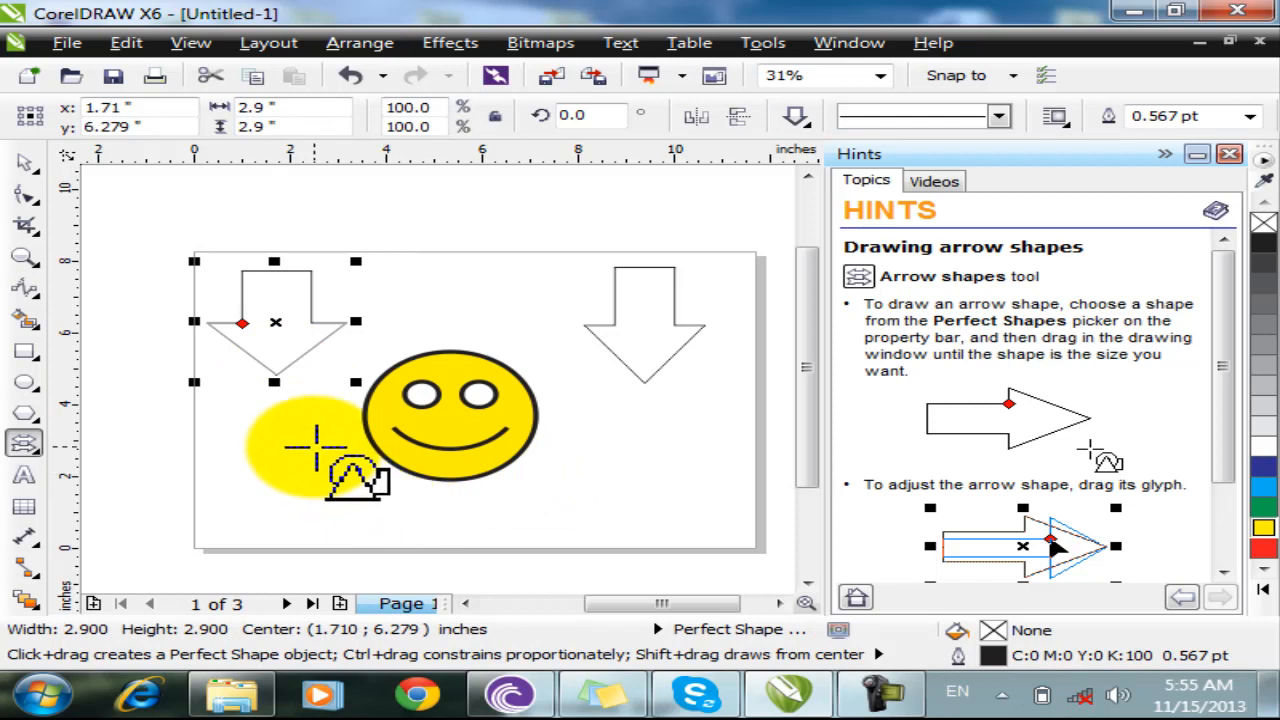
pyautogui.click(795, 117)
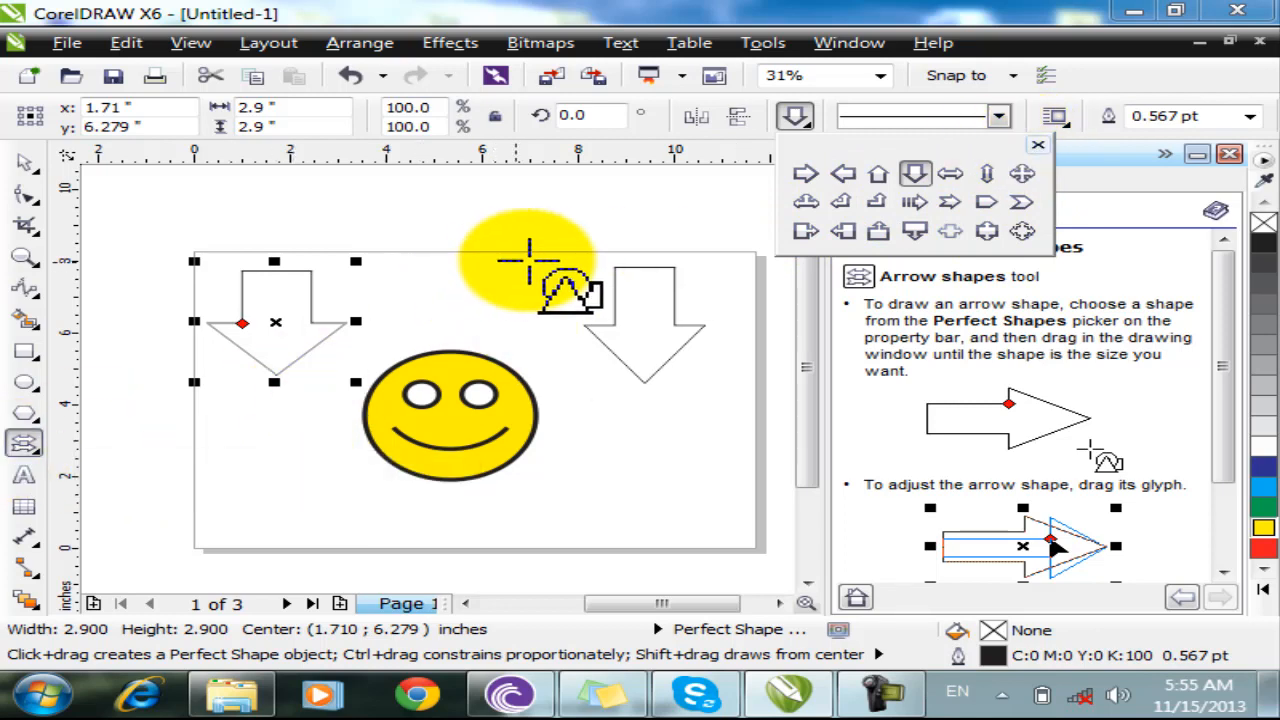
pyautogui.click(578, 214)
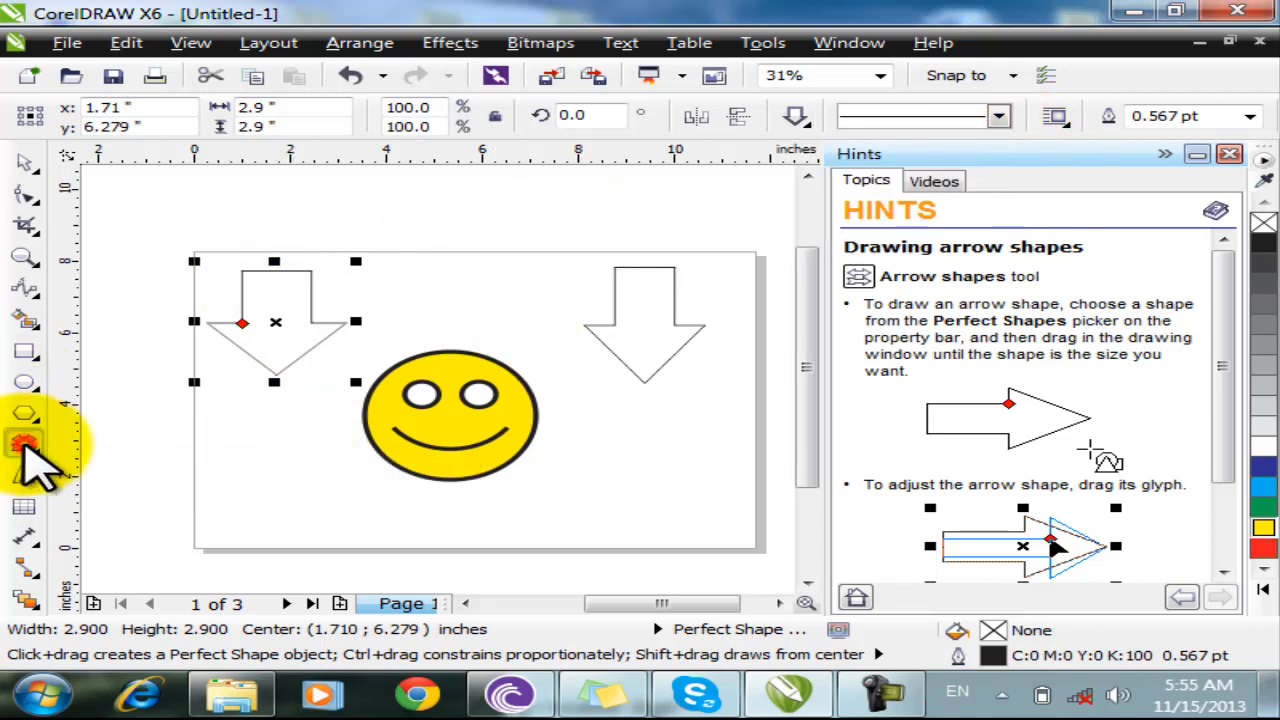
# Draw a downward-pointing pentagon flowchart shape about 2.3 by 4.0 inches just off the page's upper-right corner
pyautogui.click(24, 443)
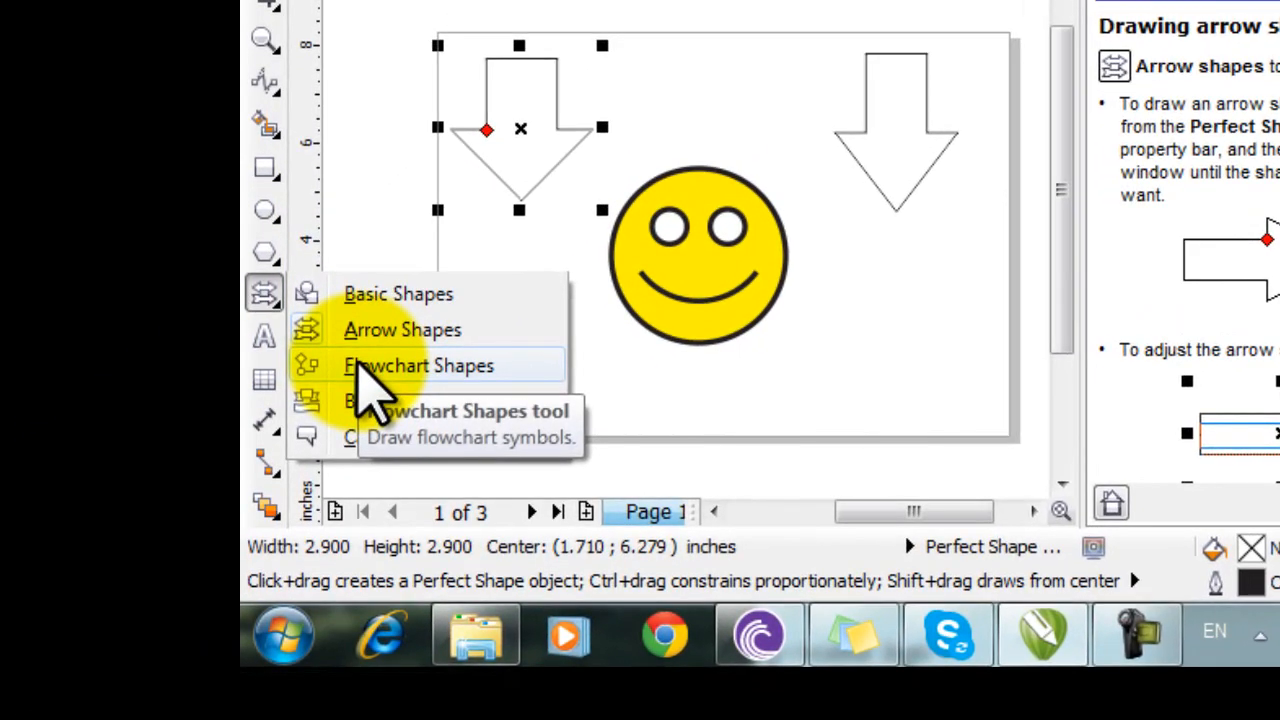
pyautogui.click(365, 368)
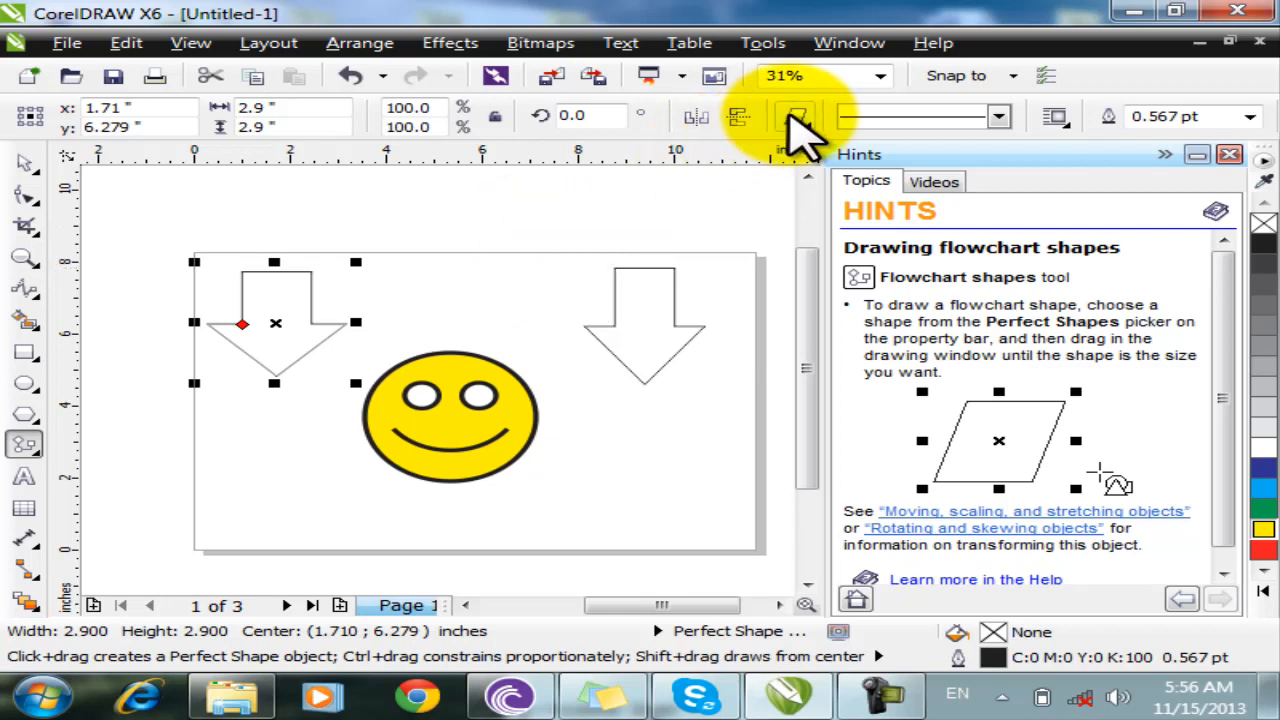
pyautogui.click(791, 116)
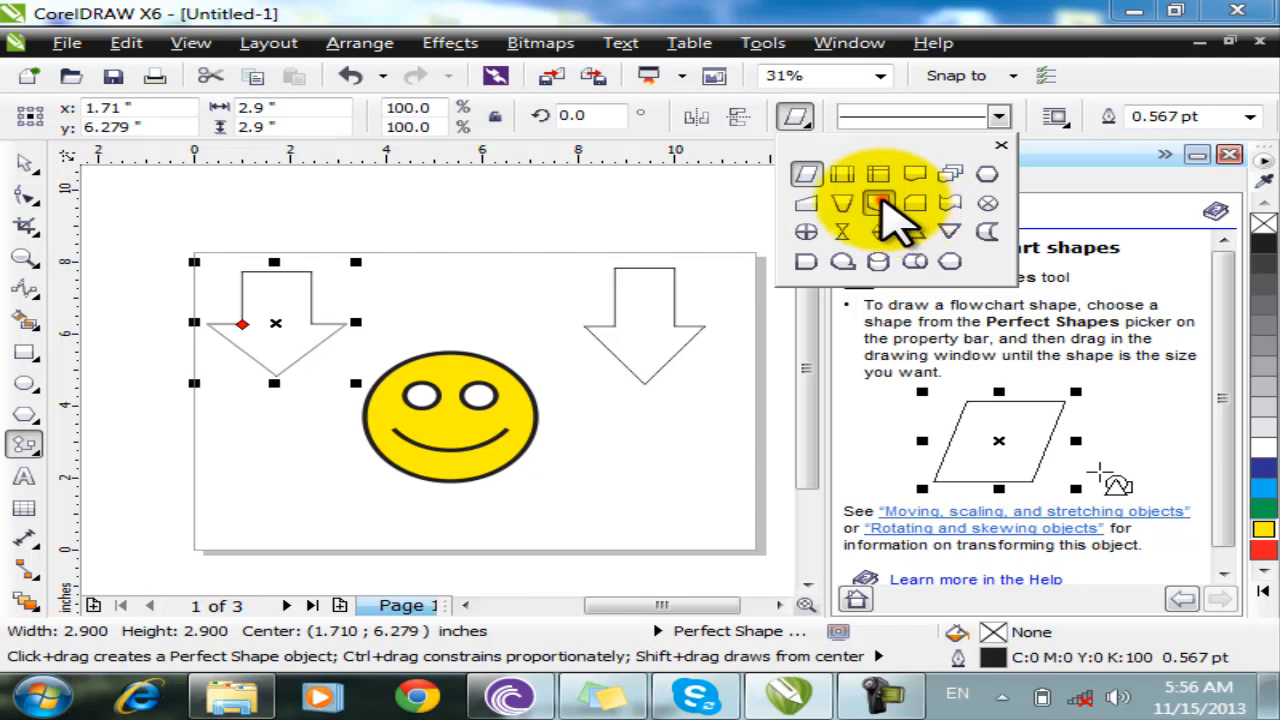
pyautogui.click(880, 203)
pyautogui.press('F3')
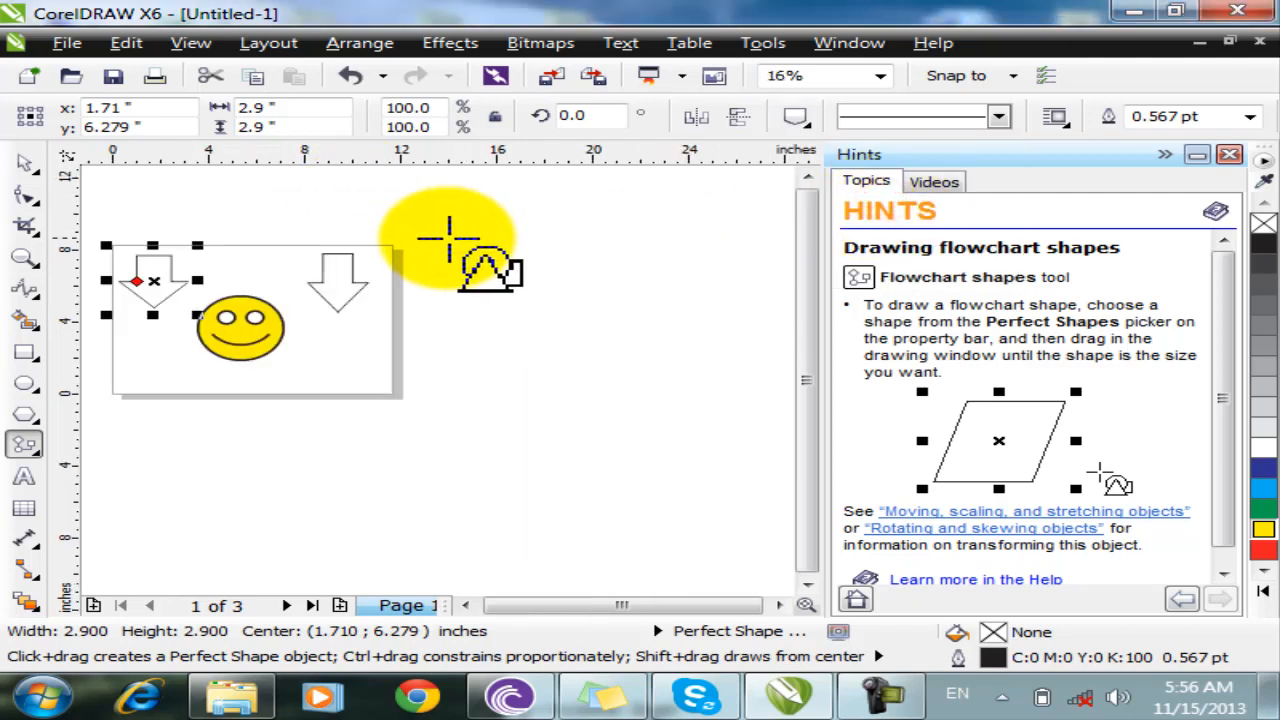
pyautogui.moveTo(424, 203)
pyautogui.mouseDown()
pyautogui.moveTo(497, 270)
pyautogui.moveTo(481, 274)
pyautogui.mouseUp()
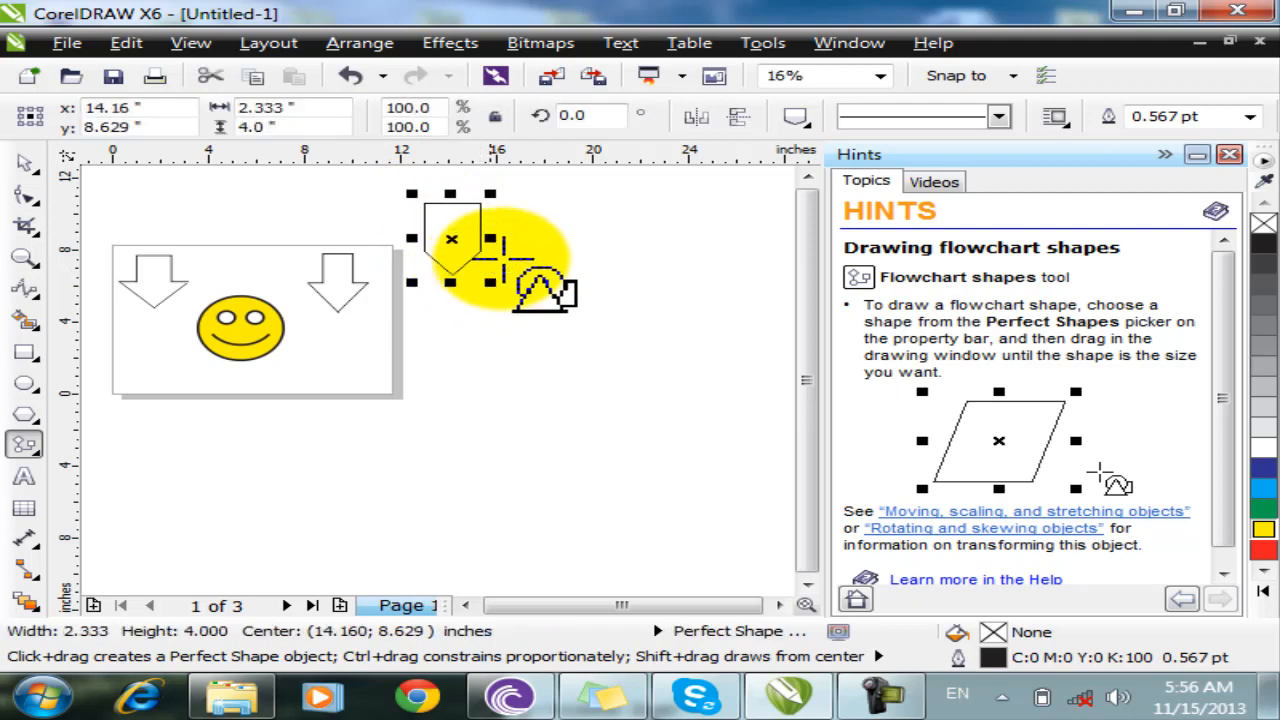
# Draw an inverted trapezoid flowchart shape about 3.9 by 4.1 inches below and to the right of the pentagon
pyautogui.click(796, 118)
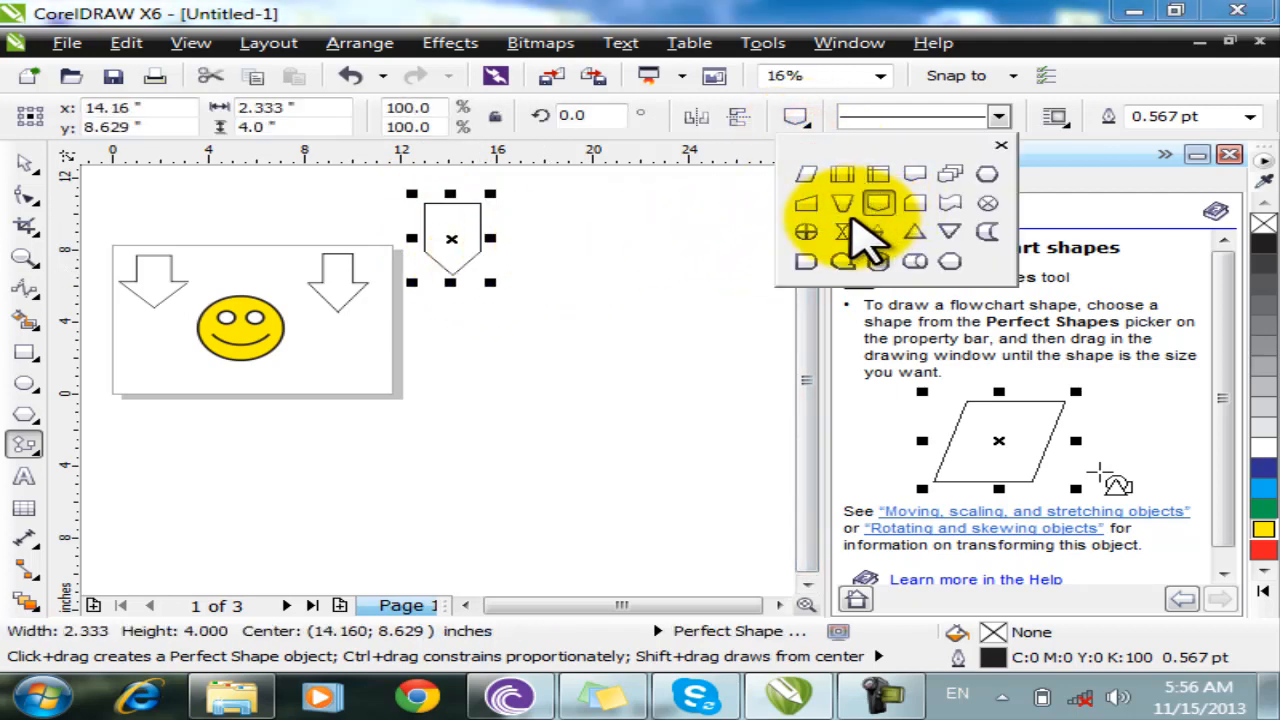
pyautogui.click(848, 208)
pyautogui.moveTo(515, 360); pyautogui.dragTo(611, 433)
# Draw a cylinder flowchart shape about 3.1 by 6.4 inches and move it up beside the trapezoid
pyautogui.click(796, 118)
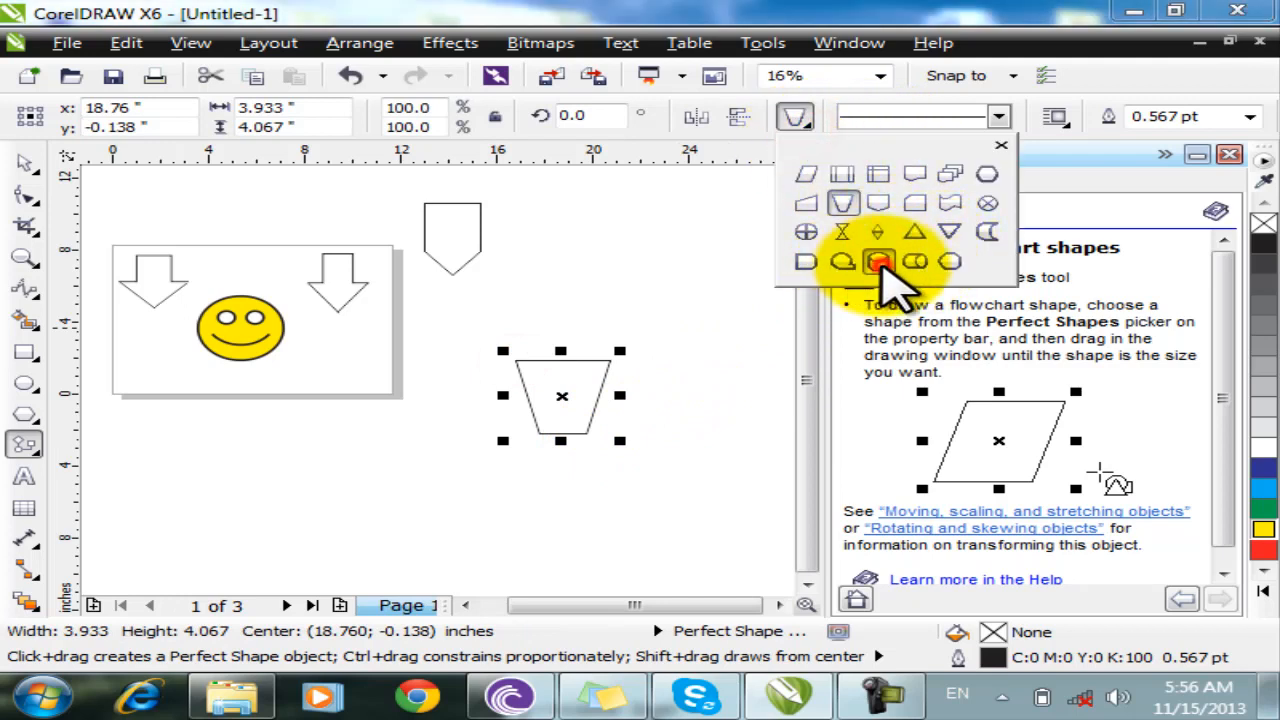
pyautogui.click(878, 262)
pyautogui.moveTo(645, 437); pyautogui.dragTo(741, 569)
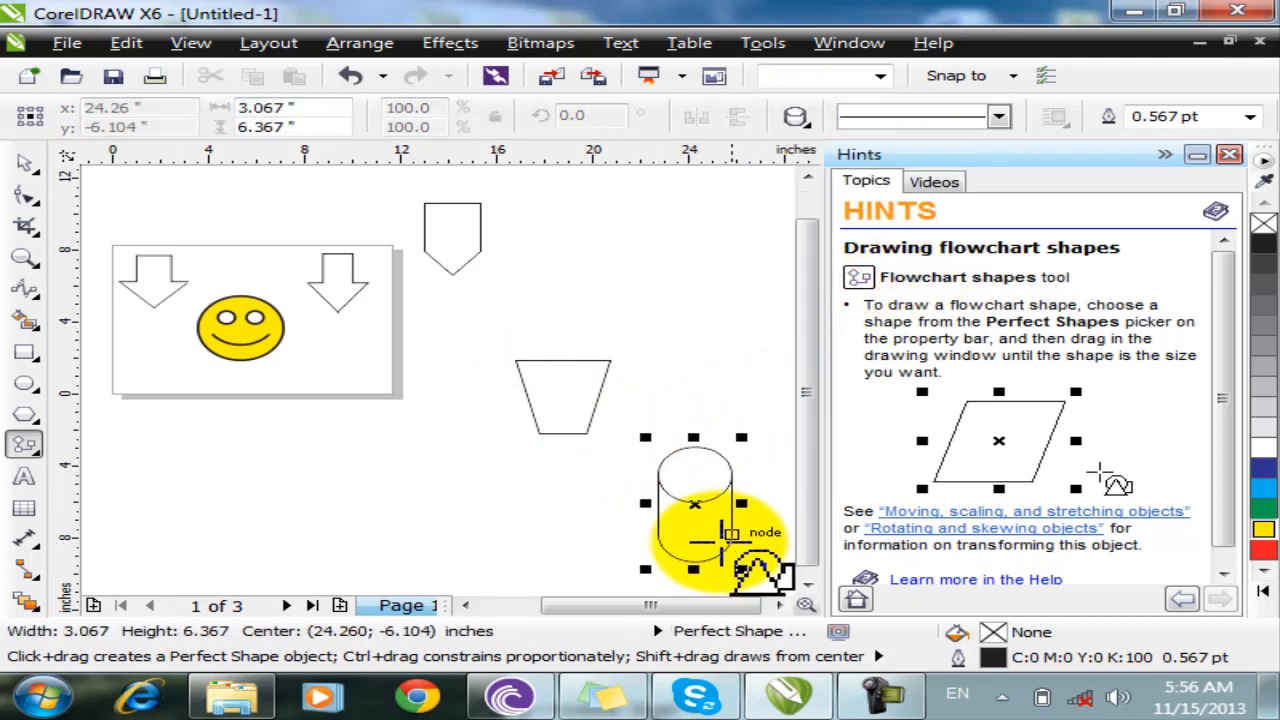
pyautogui.press('space')
pyautogui.moveTo(698, 505); pyautogui.dragTo(725, 410)
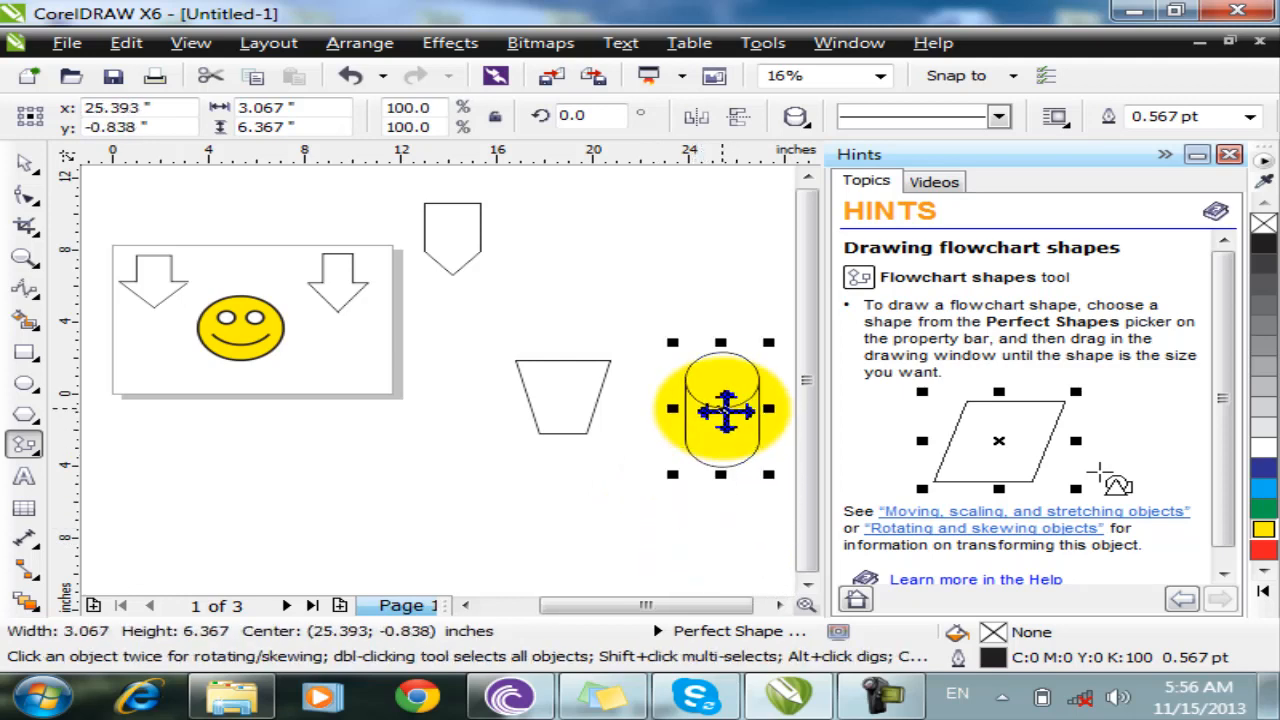
pyautogui.press('space')
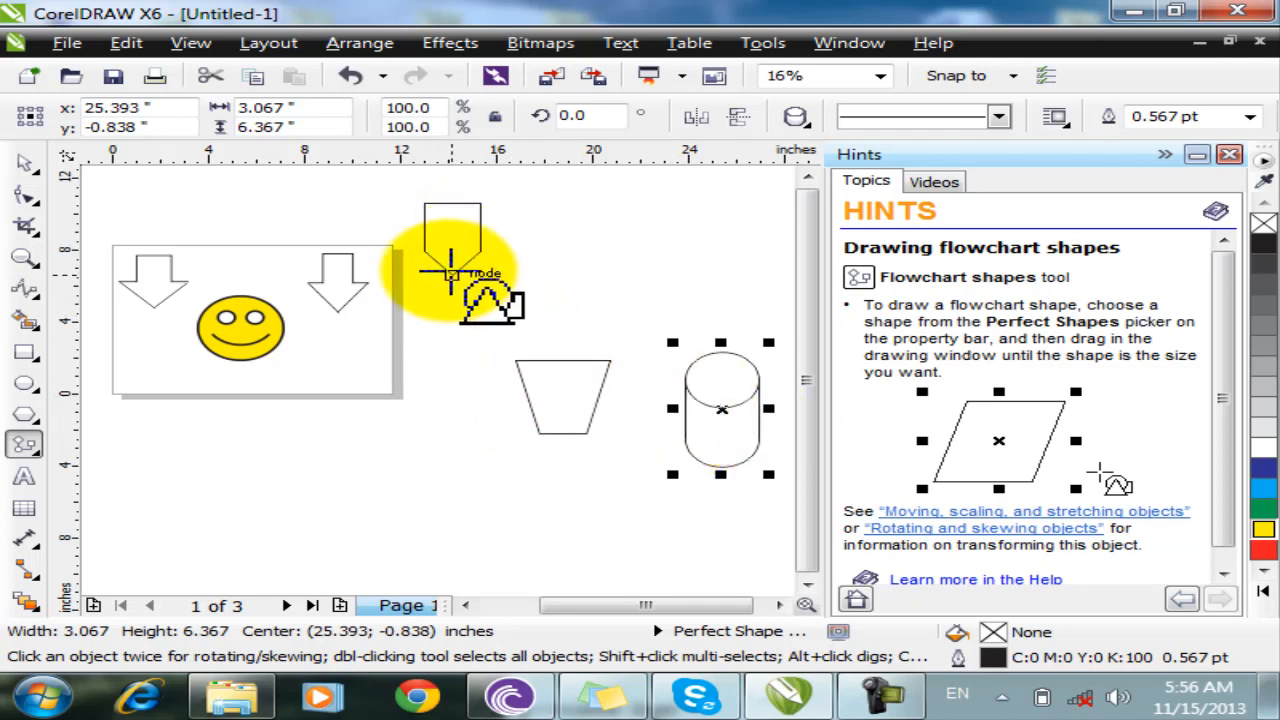
# Link the pentagon's lower tip to the trapezoid and the trapezoid to the cylinder with right-angle connectors
pyautogui.click(26, 574)
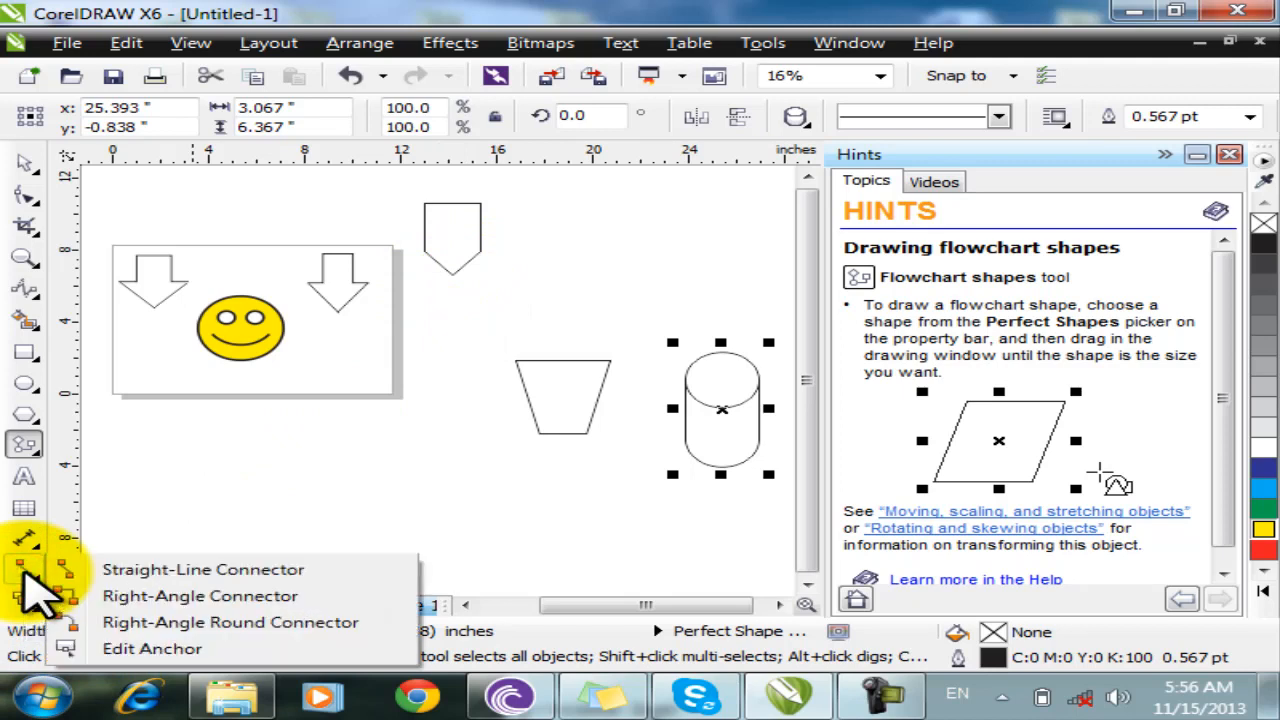
pyautogui.click(151, 603)
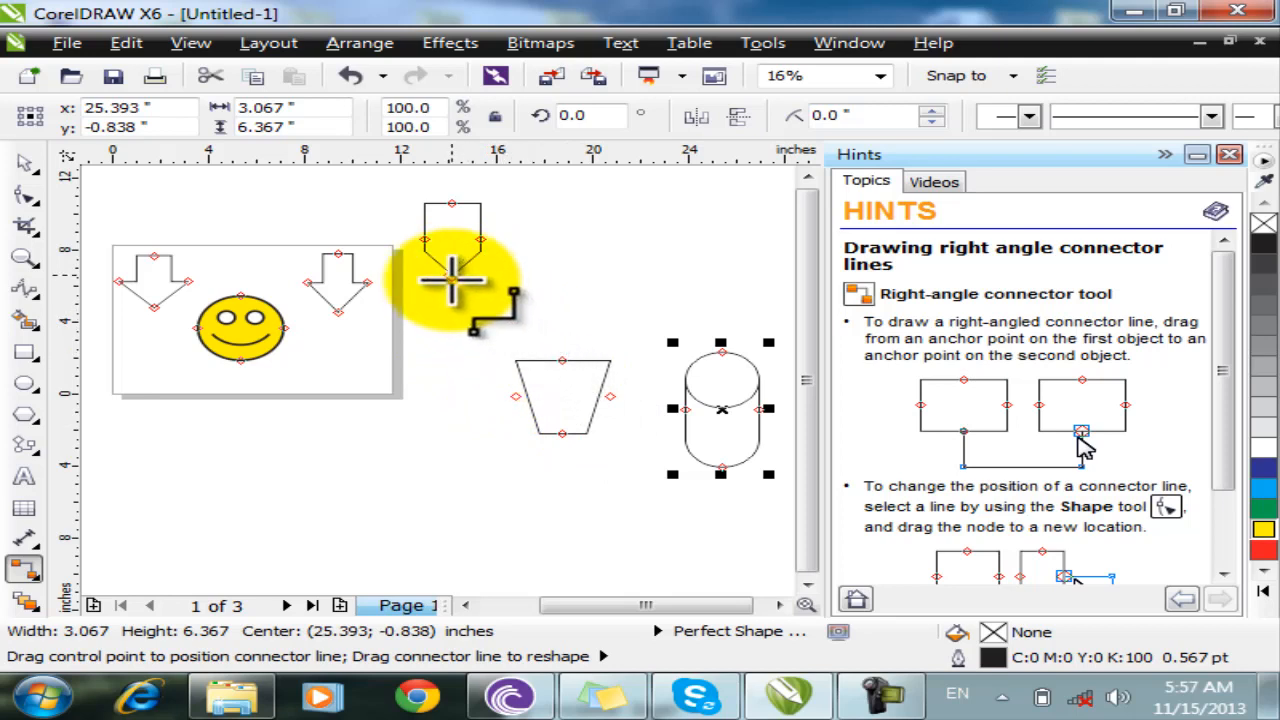
pyautogui.moveTo(451, 281); pyautogui.dragTo(457, 406)
pyautogui.moveTo(451, 345); pyautogui.dragTo(526, 401)
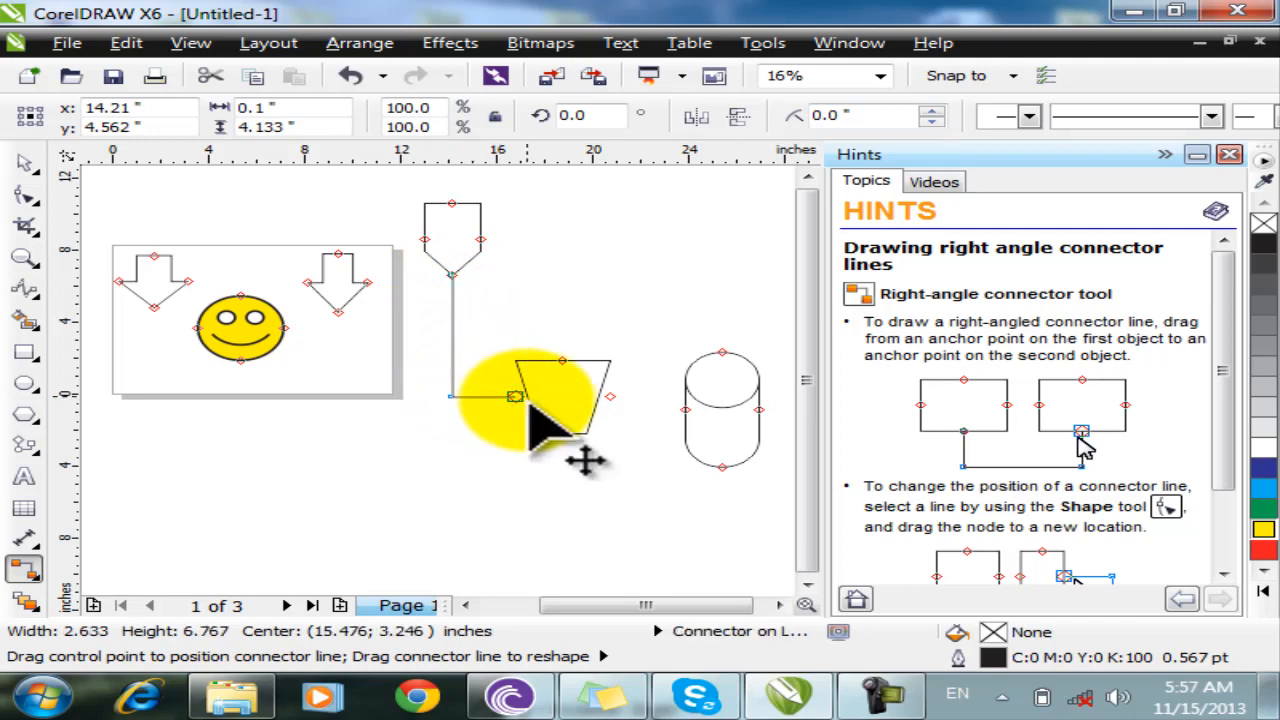
pyautogui.moveTo(611, 397); pyautogui.dragTo(683, 407)
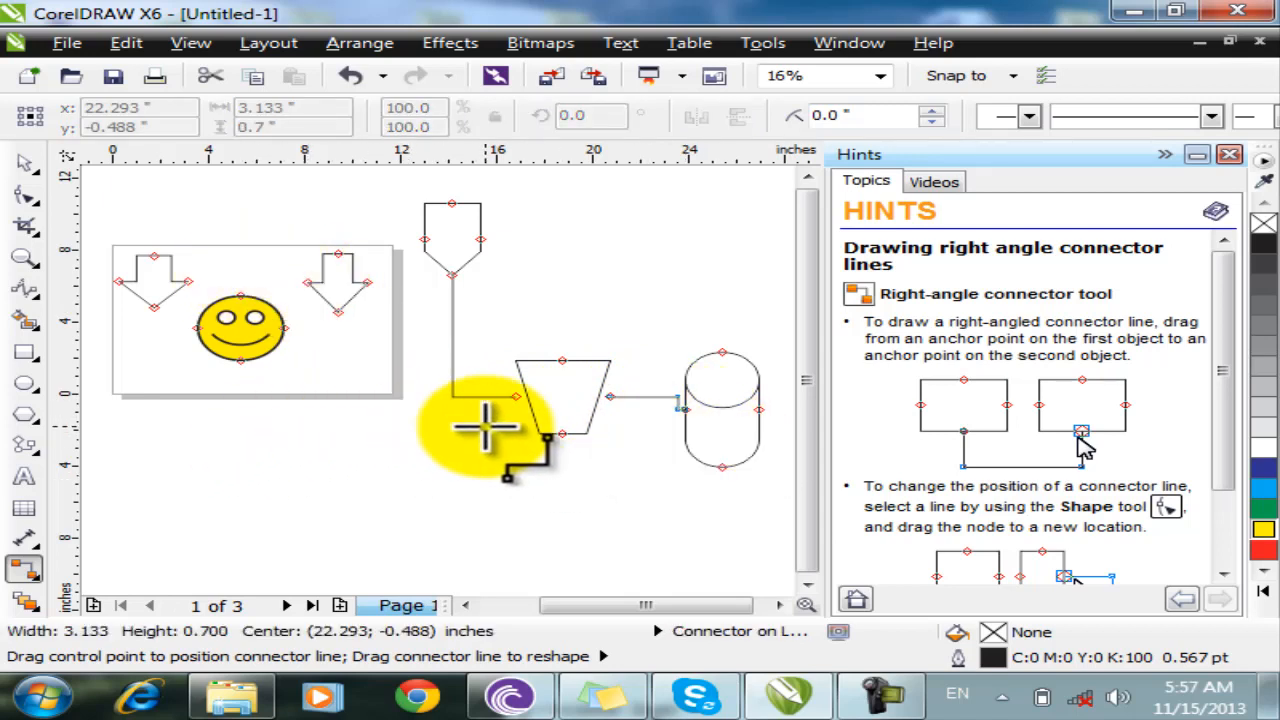
pyautogui.press('space')
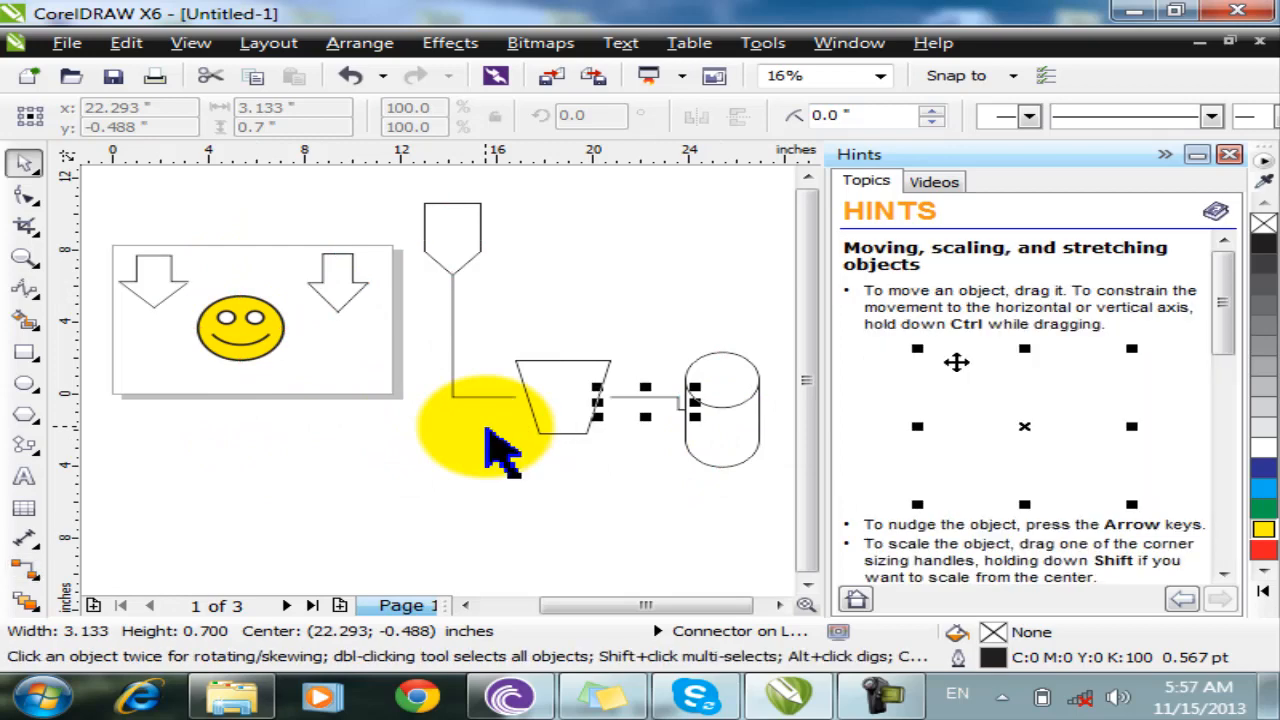
# Move the trapezoid down and slightly left, and the pentagon up and left over the page's edge, to reroute their connectors
pyautogui.click(497, 432)
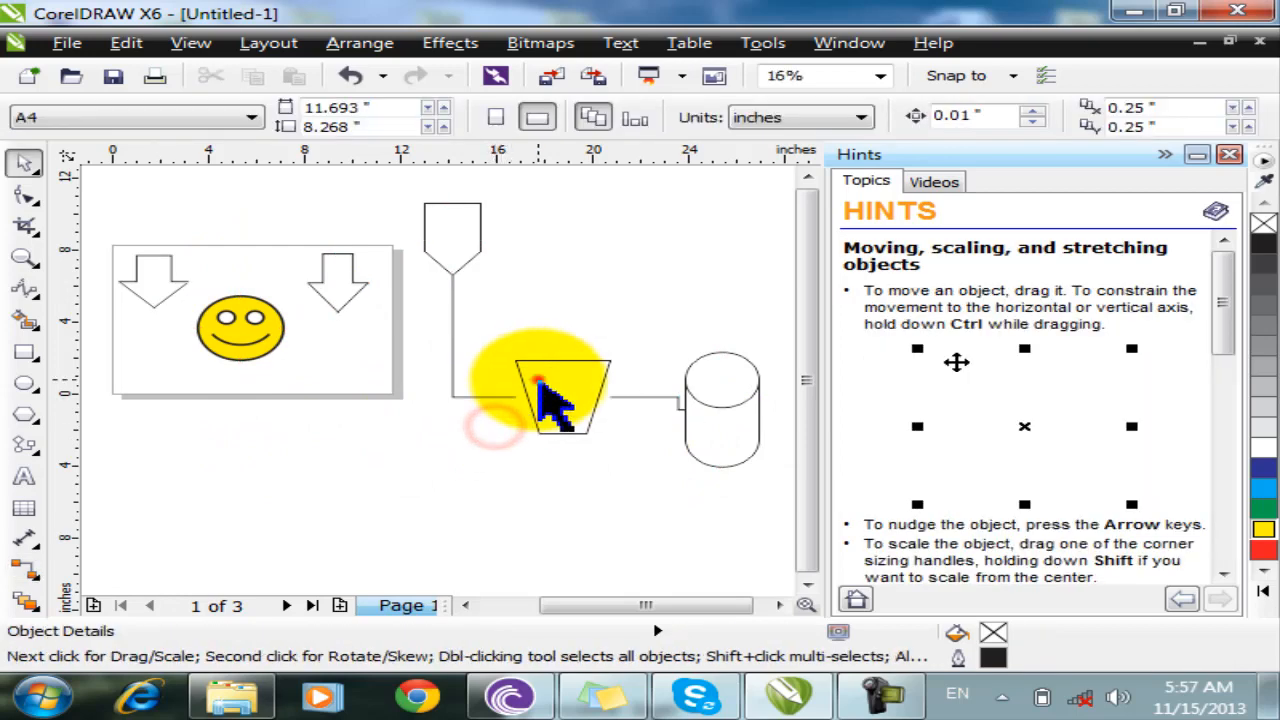
pyautogui.click(526, 380)
pyautogui.click(487, 350)
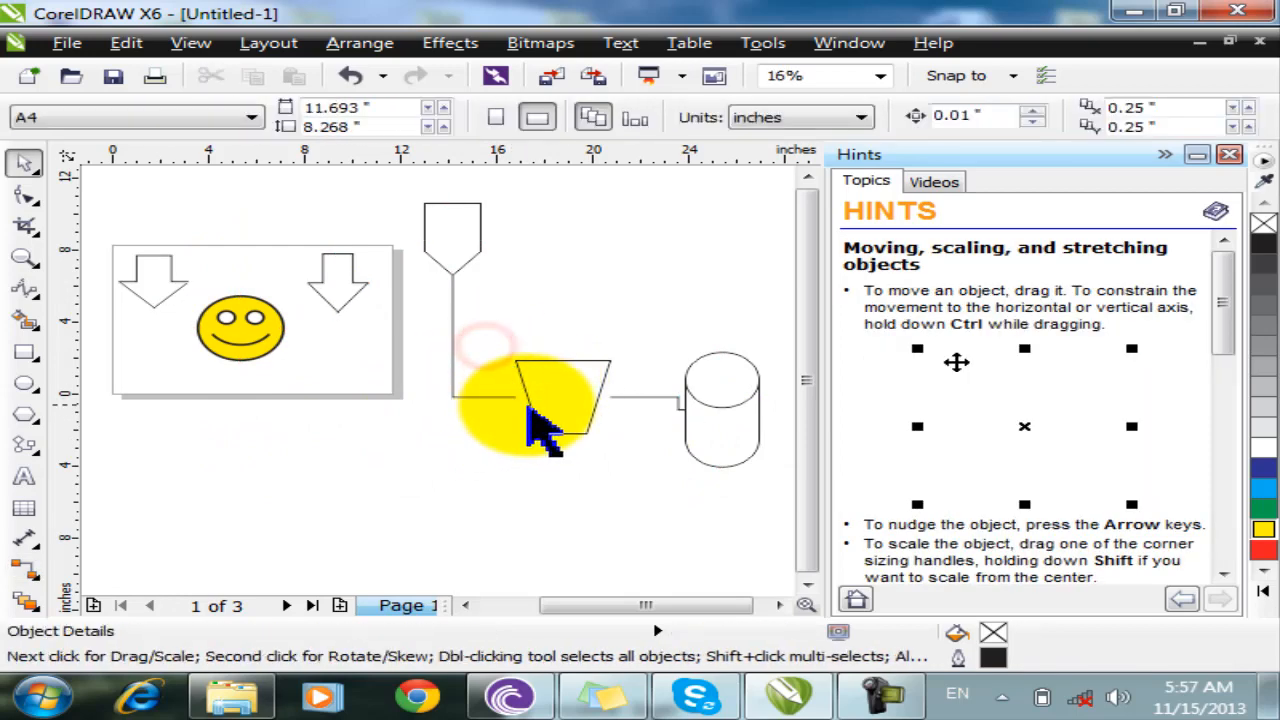
pyautogui.click(523, 400)
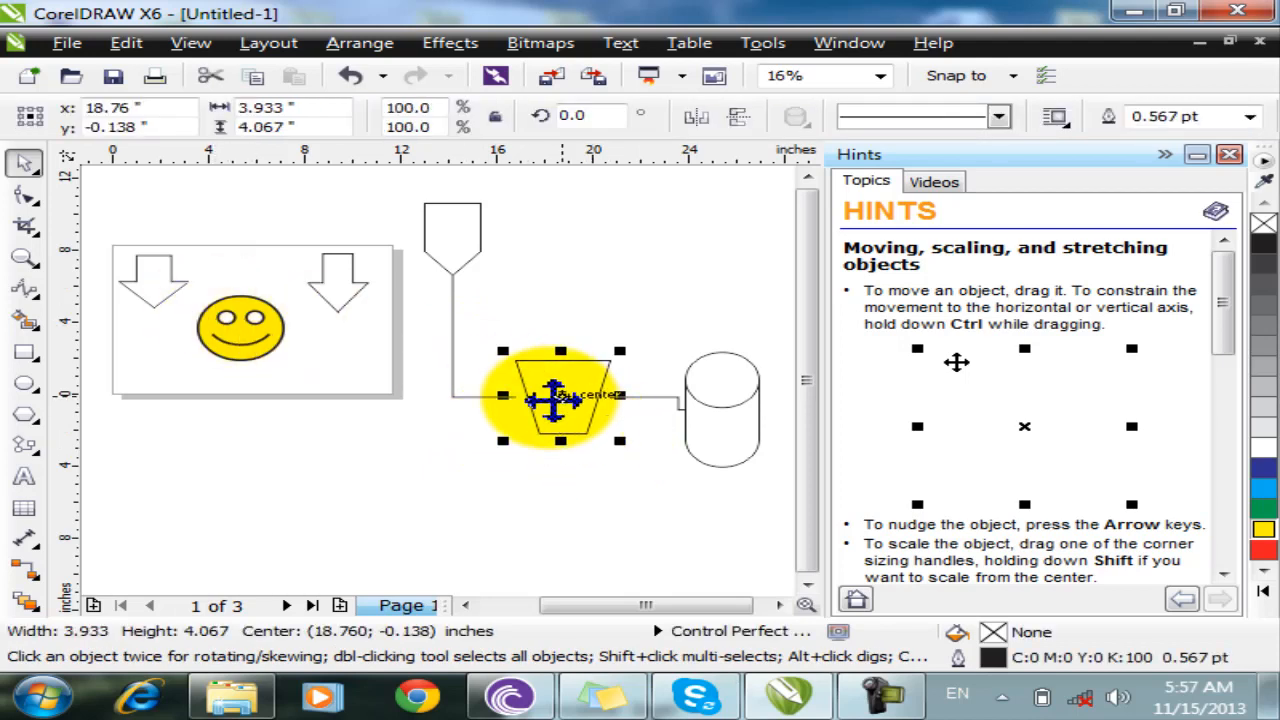
pyautogui.moveTo(565, 400); pyautogui.dragTo(536, 474)
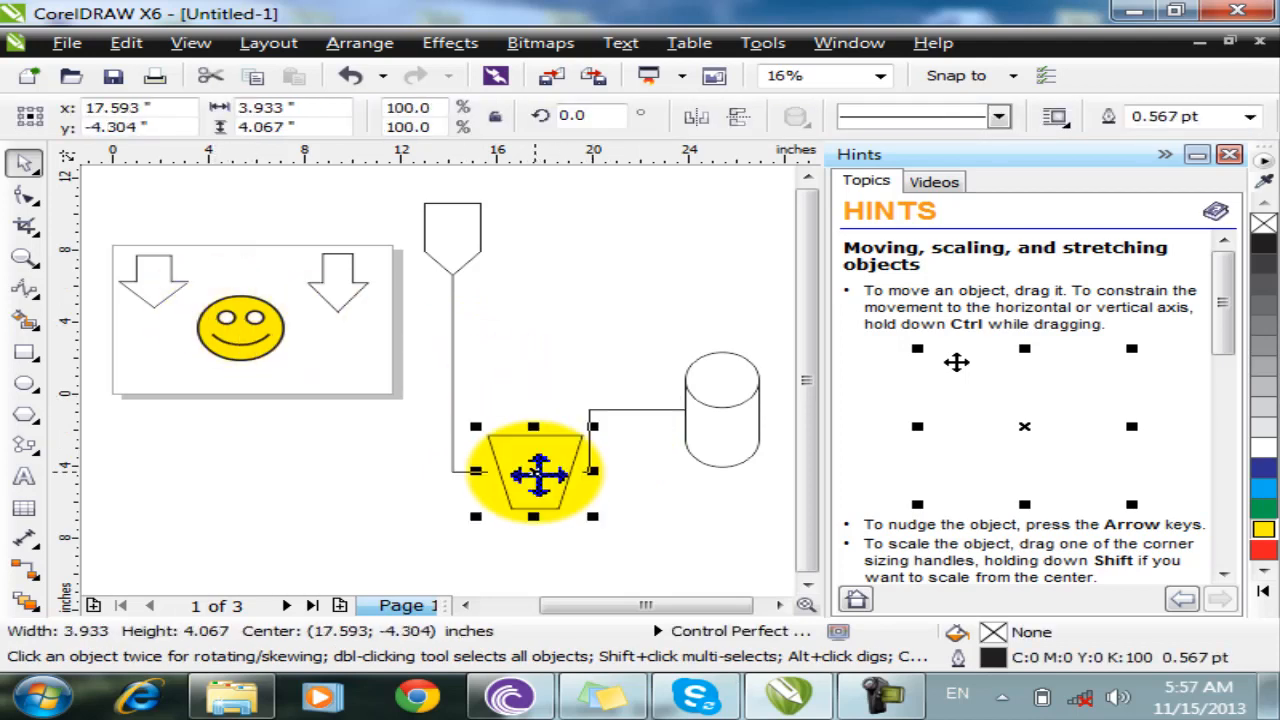
pyautogui.click(471, 258)
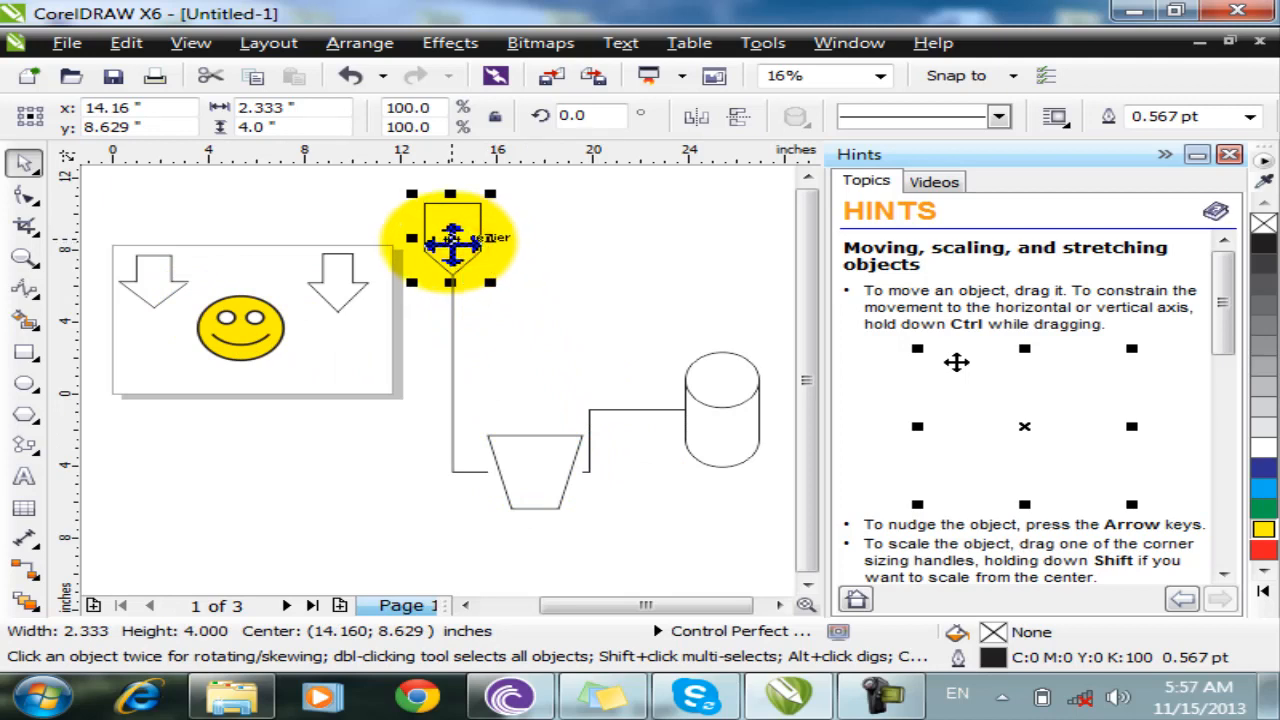
pyautogui.moveTo(445, 242); pyautogui.dragTo(380, 218)
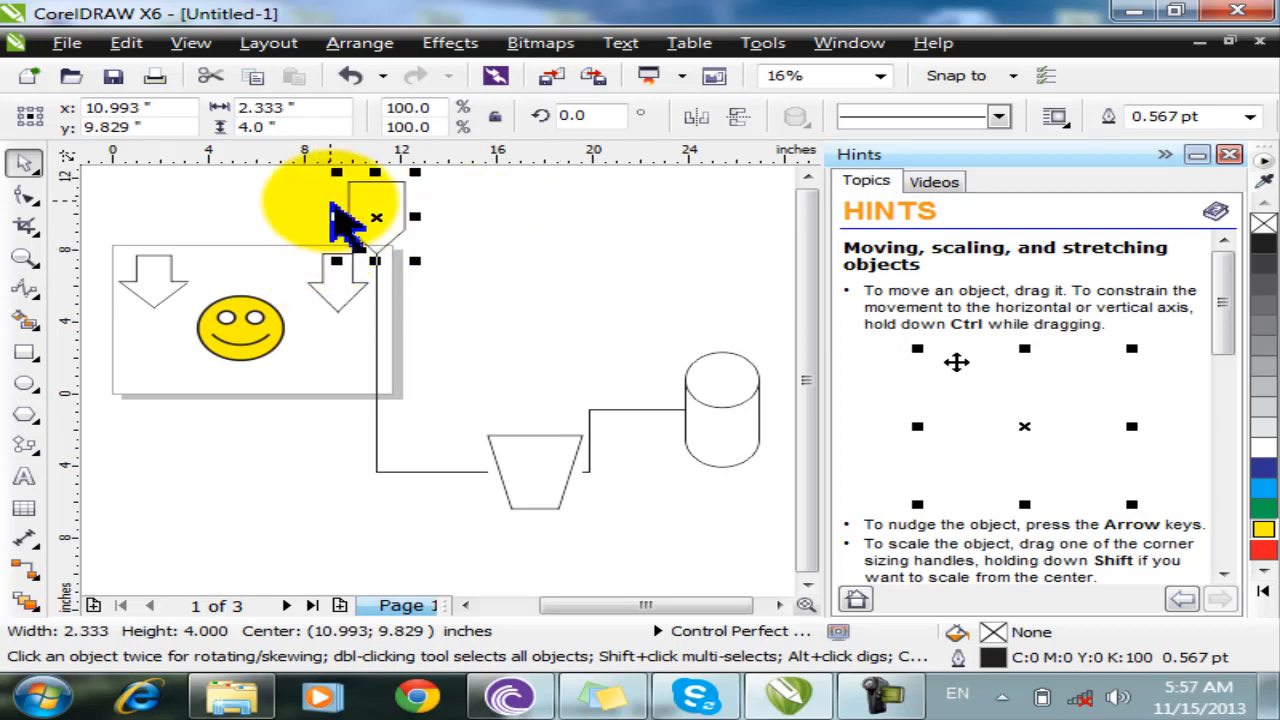
# Delete the three flowchart shapes, their two connectors and the down arrow in the page's upper-right area together
pyautogui.moveTo(301, 172); pyautogui.dragTo(766, 525)
pyautogui.press('Delete')
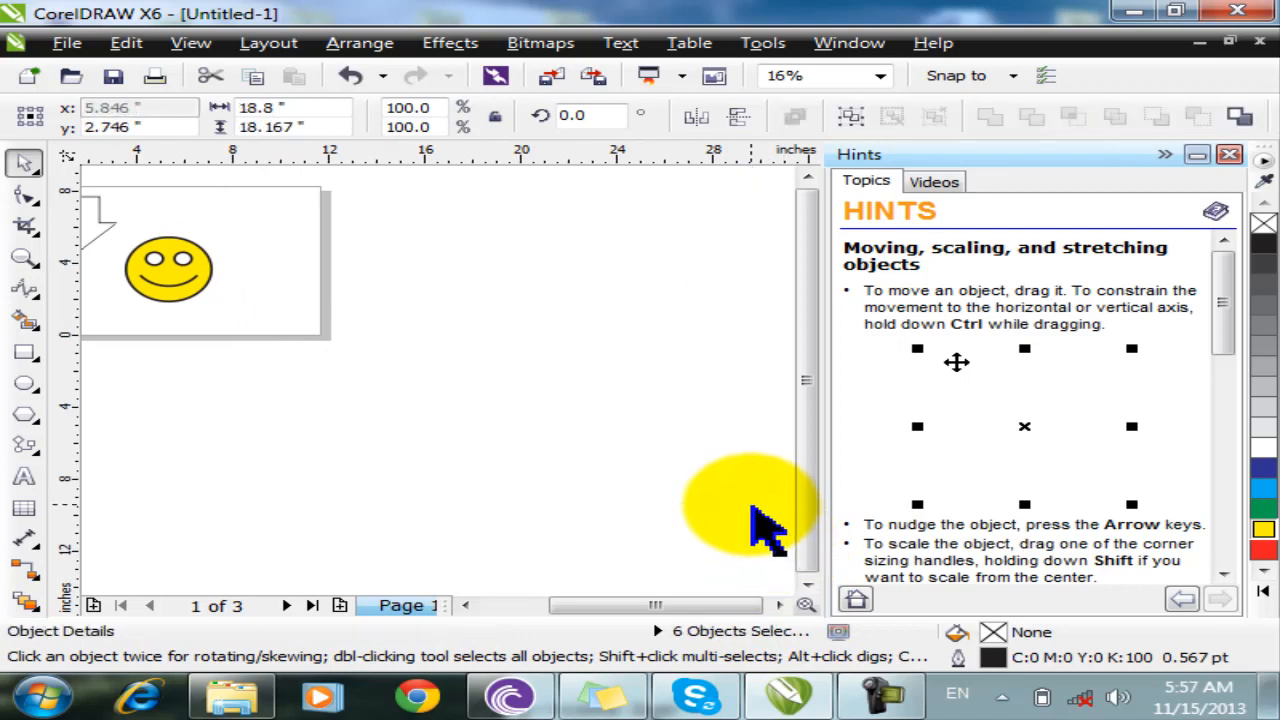
pyautogui.scroll(-1, 152, 270)
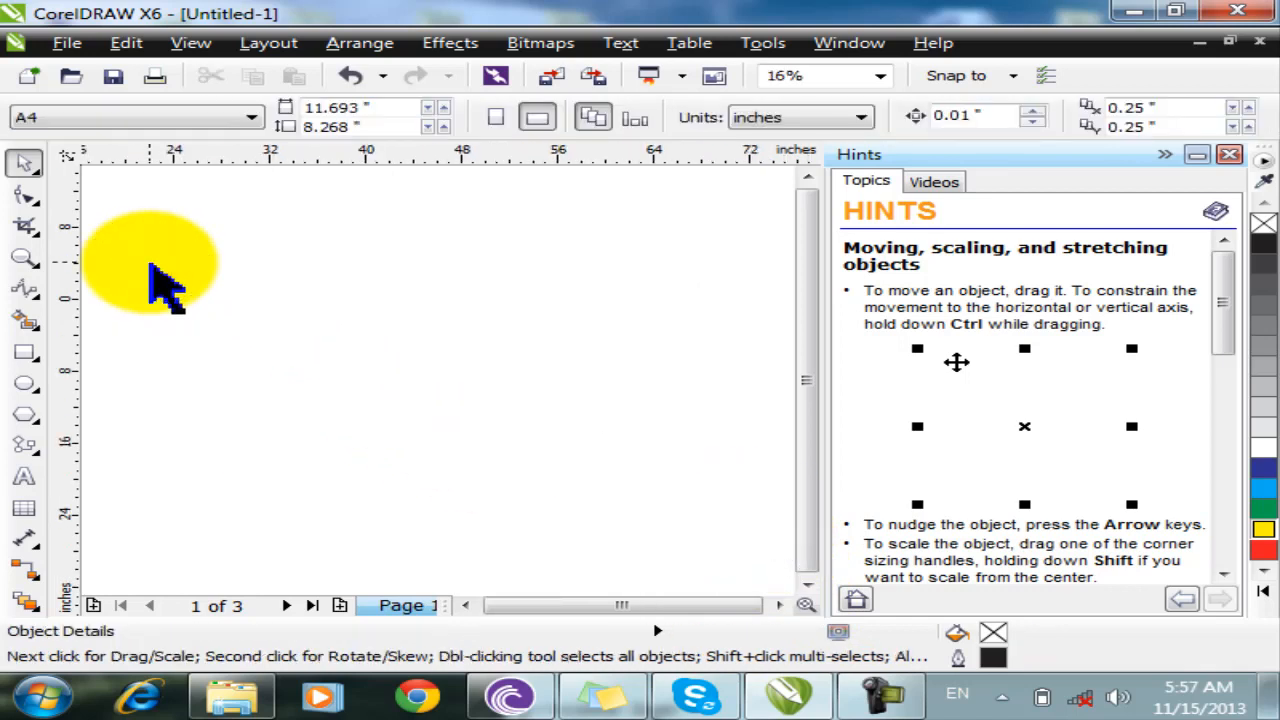
pyautogui.scroll(2, 152, 270)
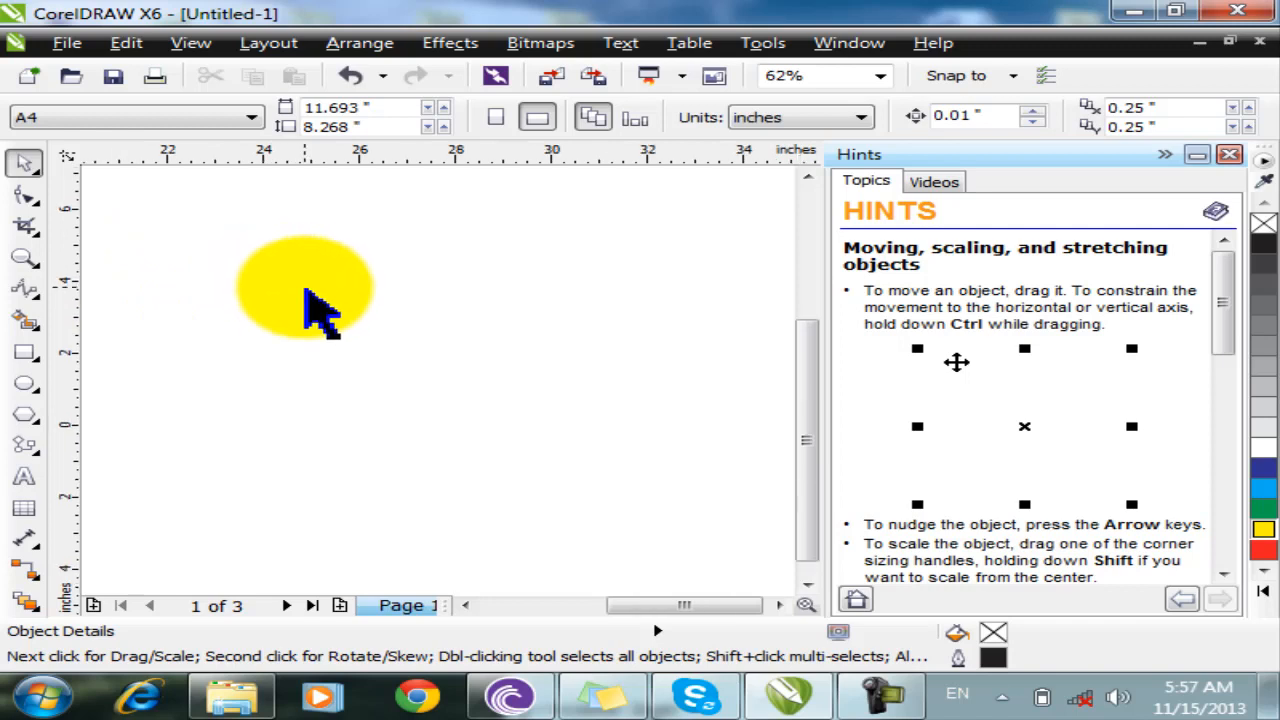
pyautogui.scroll(-6, 272, 268)
pyautogui.scroll(4, 200, 291)
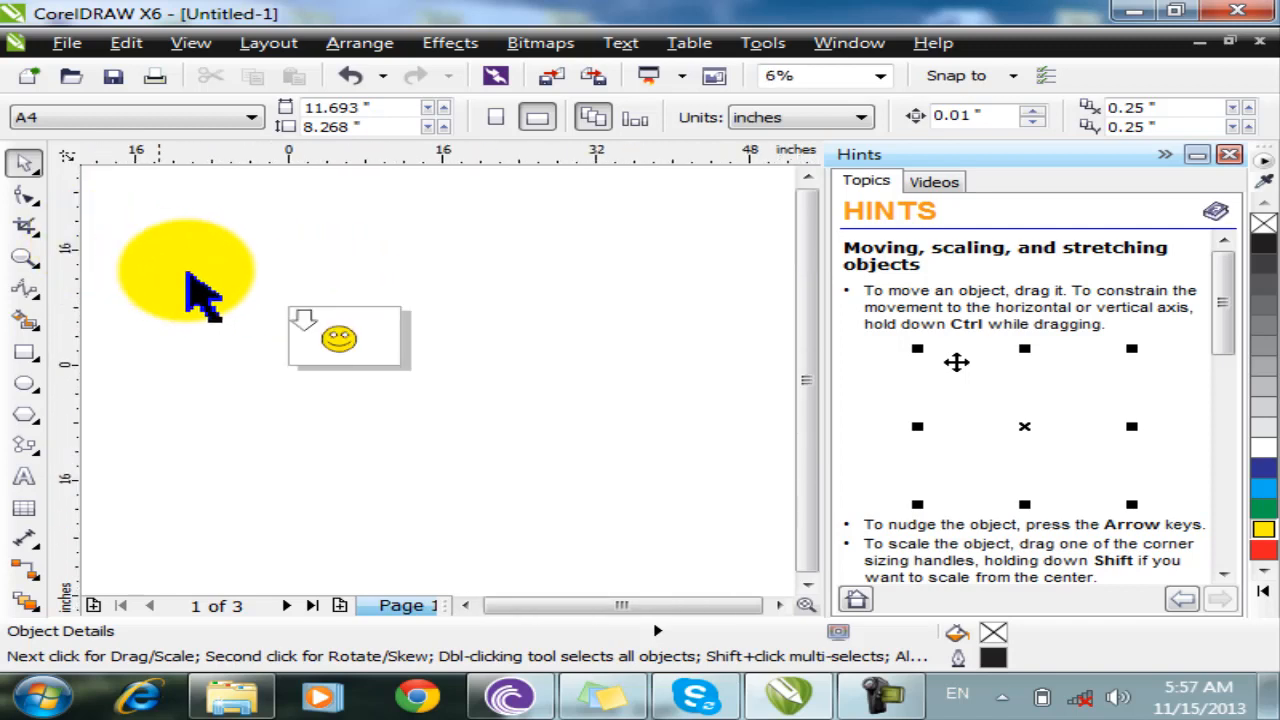
pyautogui.moveTo(278, 400); pyautogui.dragTo(168, 393)
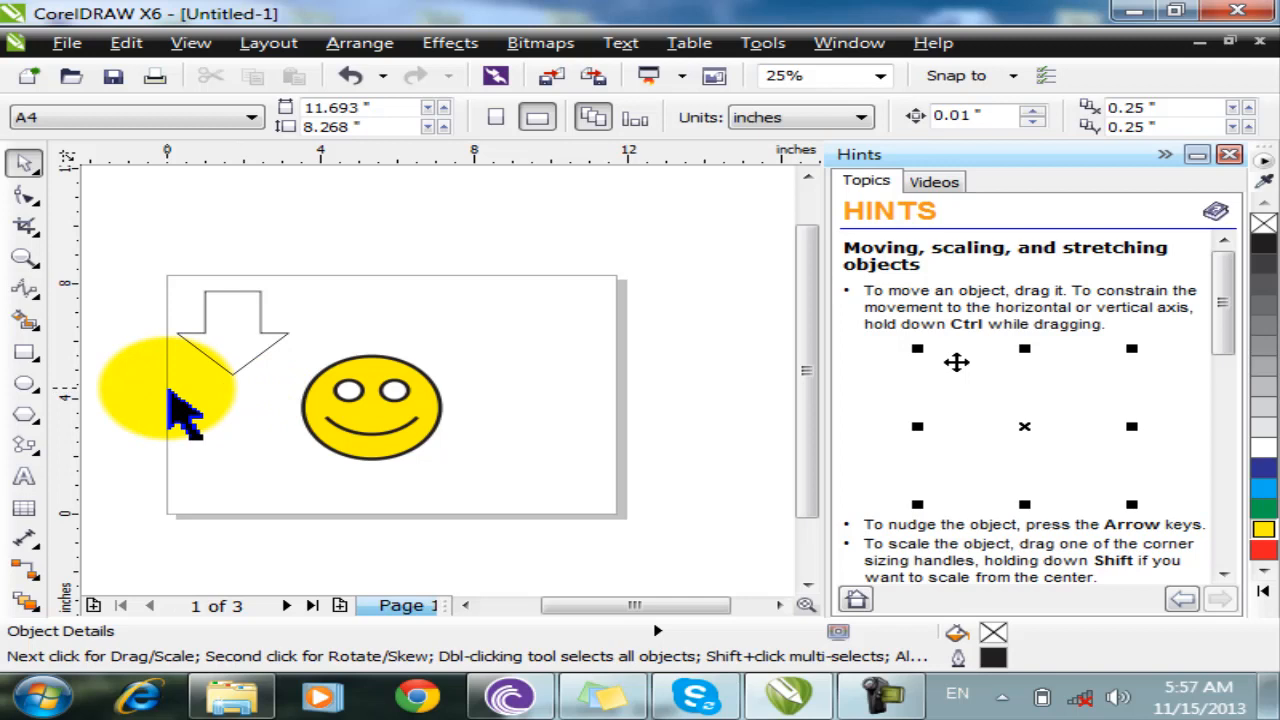
# Draw a ribbon banner about 10.3 by 2.7 inches across the page's lower part and move the smiley up above it
pyautogui.click(24, 444)
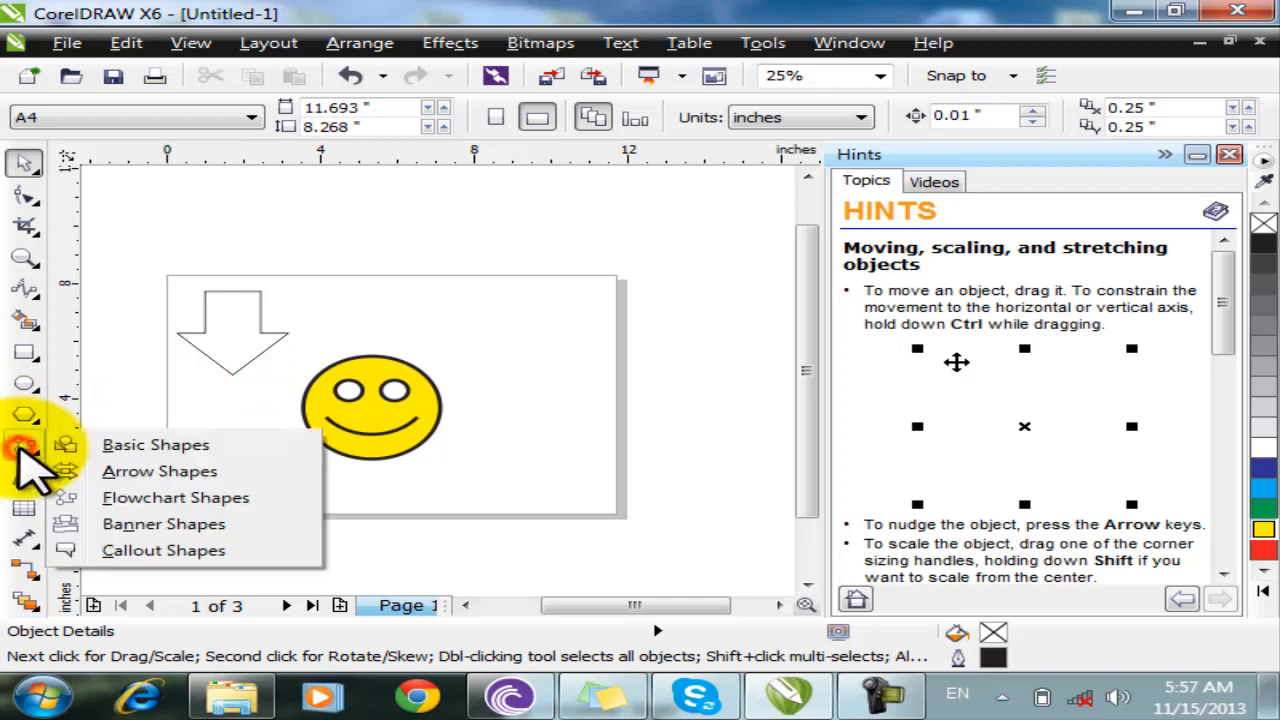
pyautogui.click(163, 524)
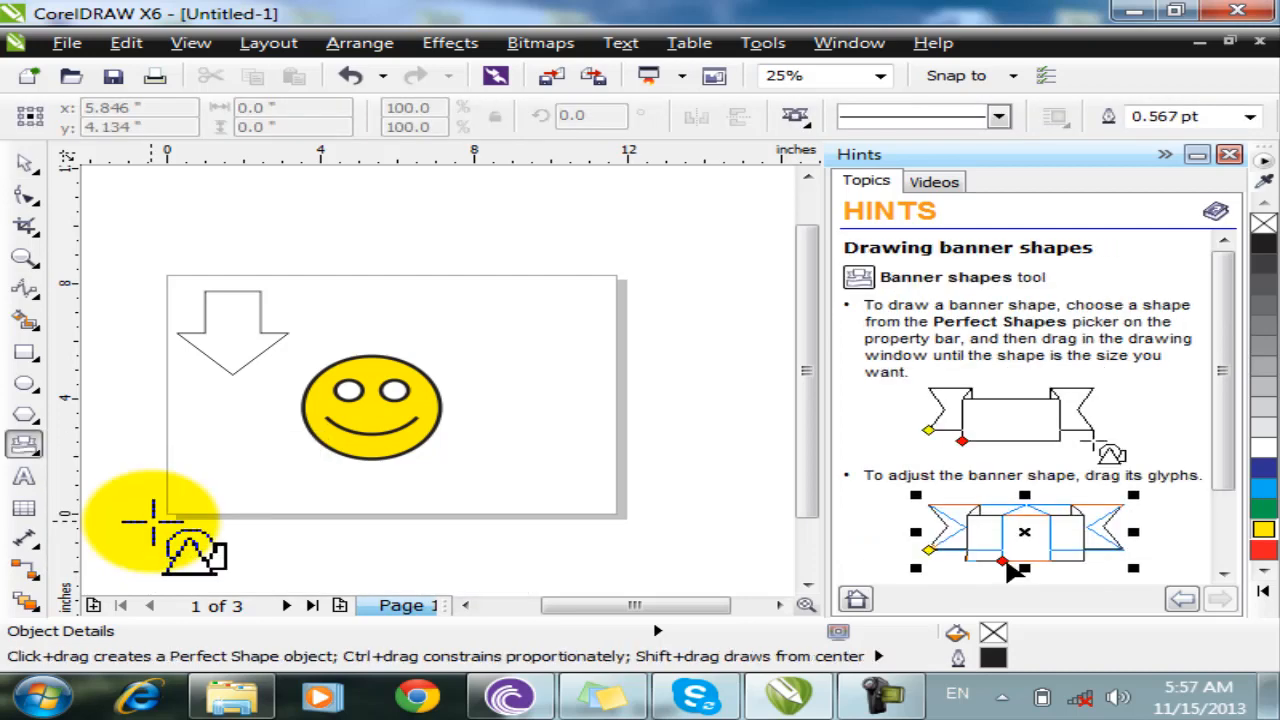
pyautogui.click(797, 118)
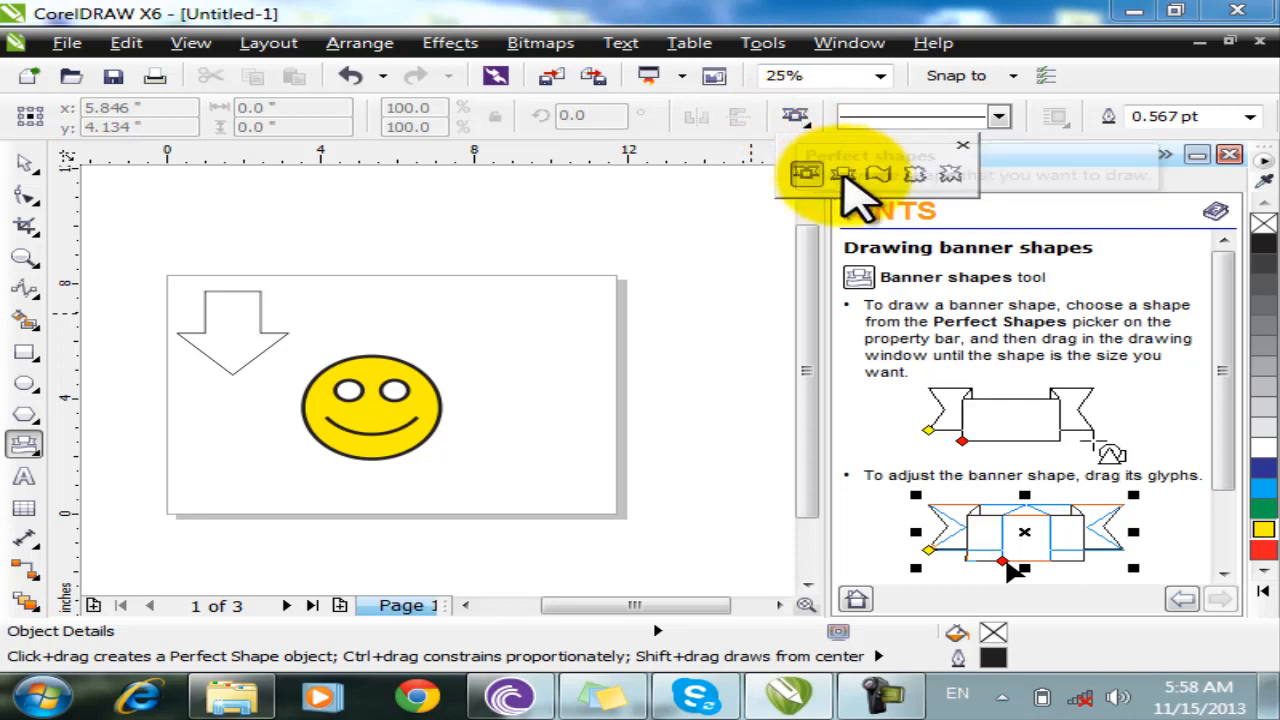
pyautogui.click(845, 175)
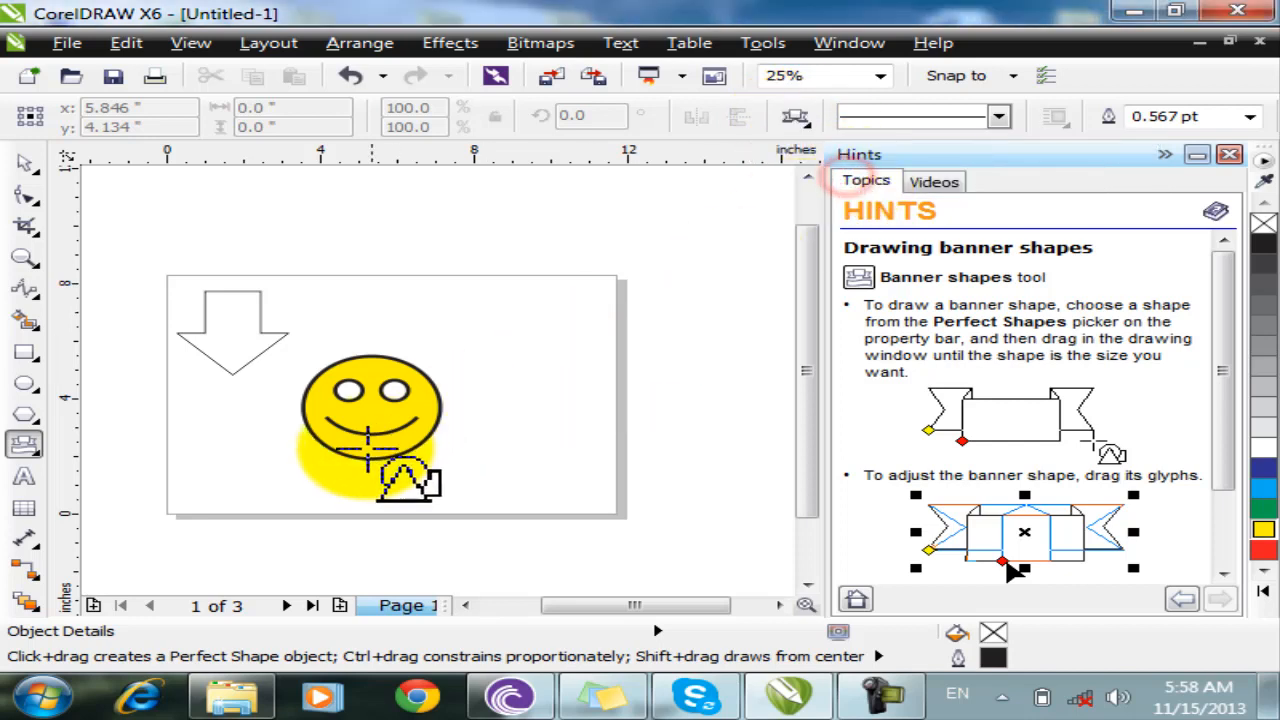
pyautogui.moveTo(196, 426); pyautogui.dragTo(590, 505)
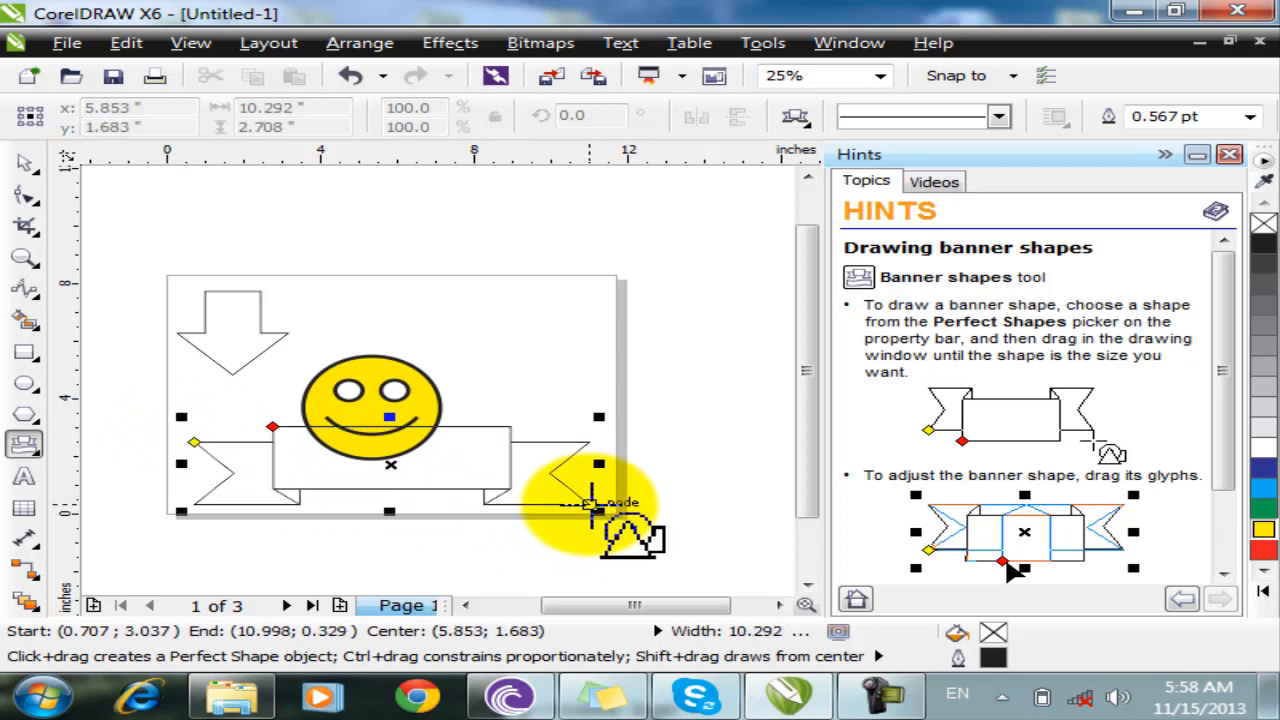
pyautogui.click(378, 388)
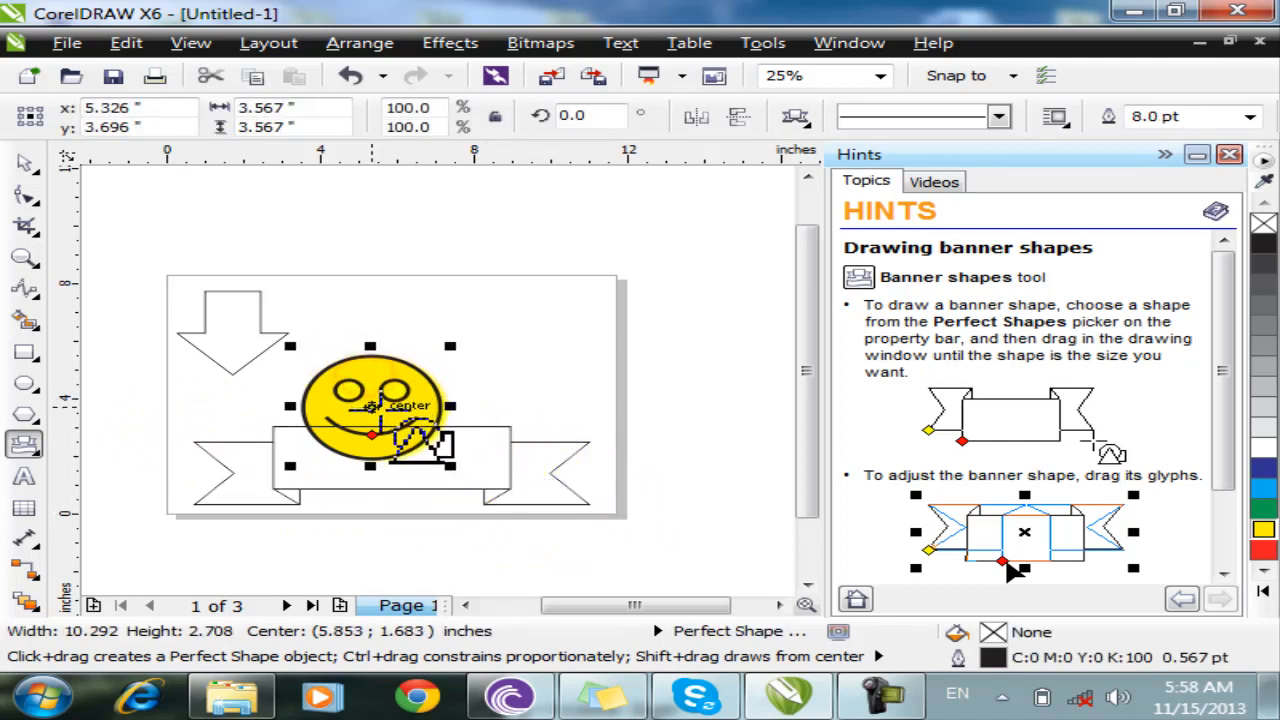
pyautogui.moveTo(376, 425); pyautogui.dragTo(381, 372)
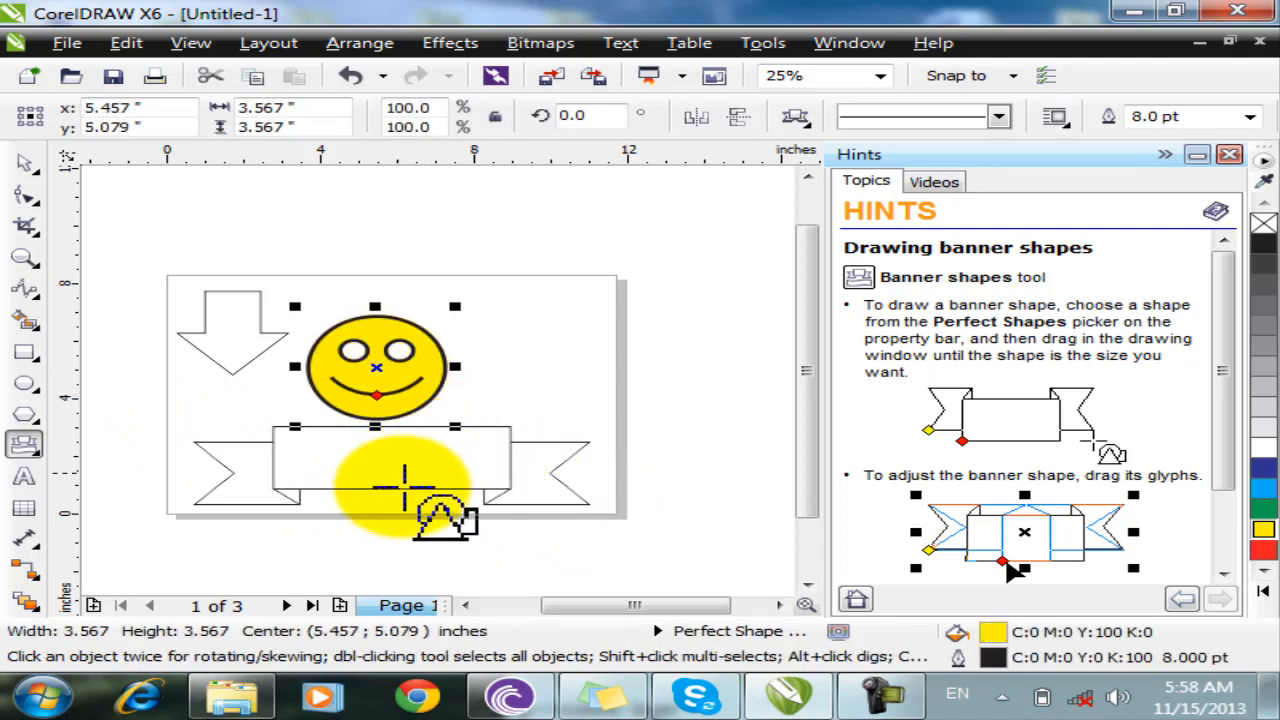
# Narrow the banner's center panel with its shape glyph, try lowering the tails' upper edge, and undo that tail change
pyautogui.click(425, 462)
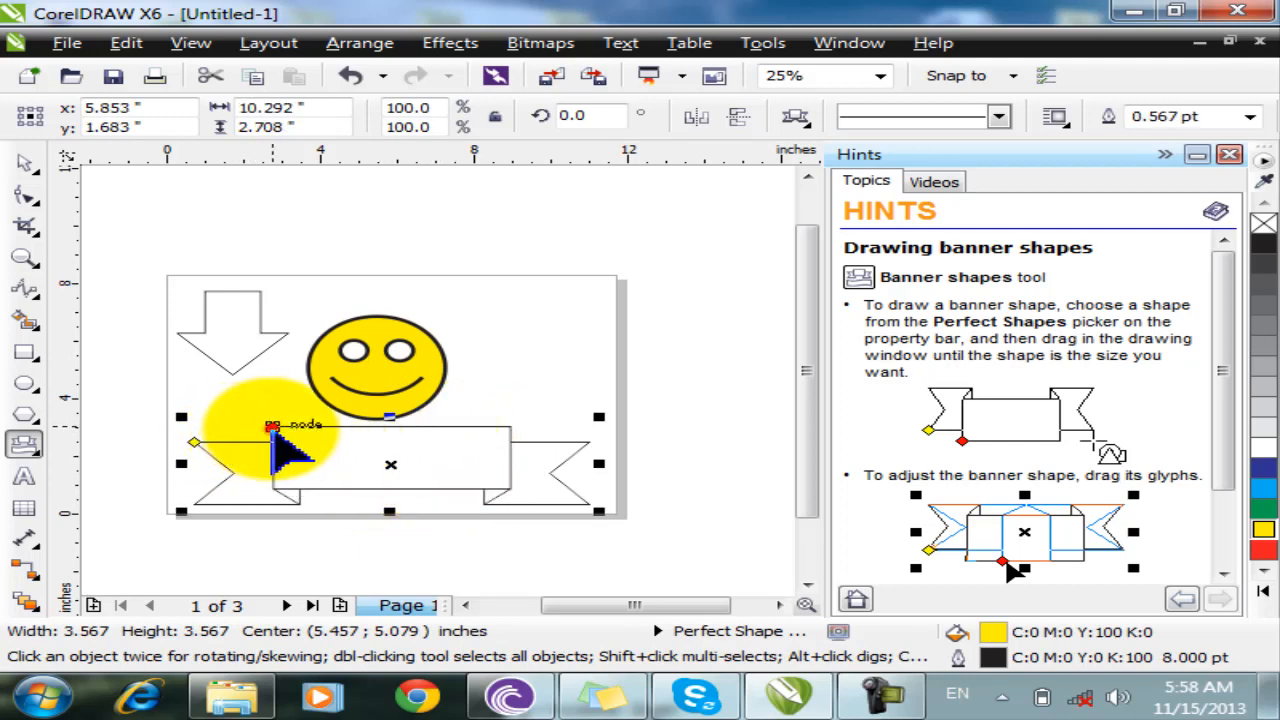
pyautogui.moveTo(272, 430)
pyautogui.mouseDown()
pyautogui.moveTo(288, 446)
pyautogui.moveTo(292, 428)
pyautogui.mouseUp()
pyautogui.moveTo(194, 446)
pyautogui.mouseDown()
pyautogui.moveTo(218, 447)
pyautogui.moveTo(188, 449)
pyautogui.moveTo(194, 463)
pyautogui.mouseUp()
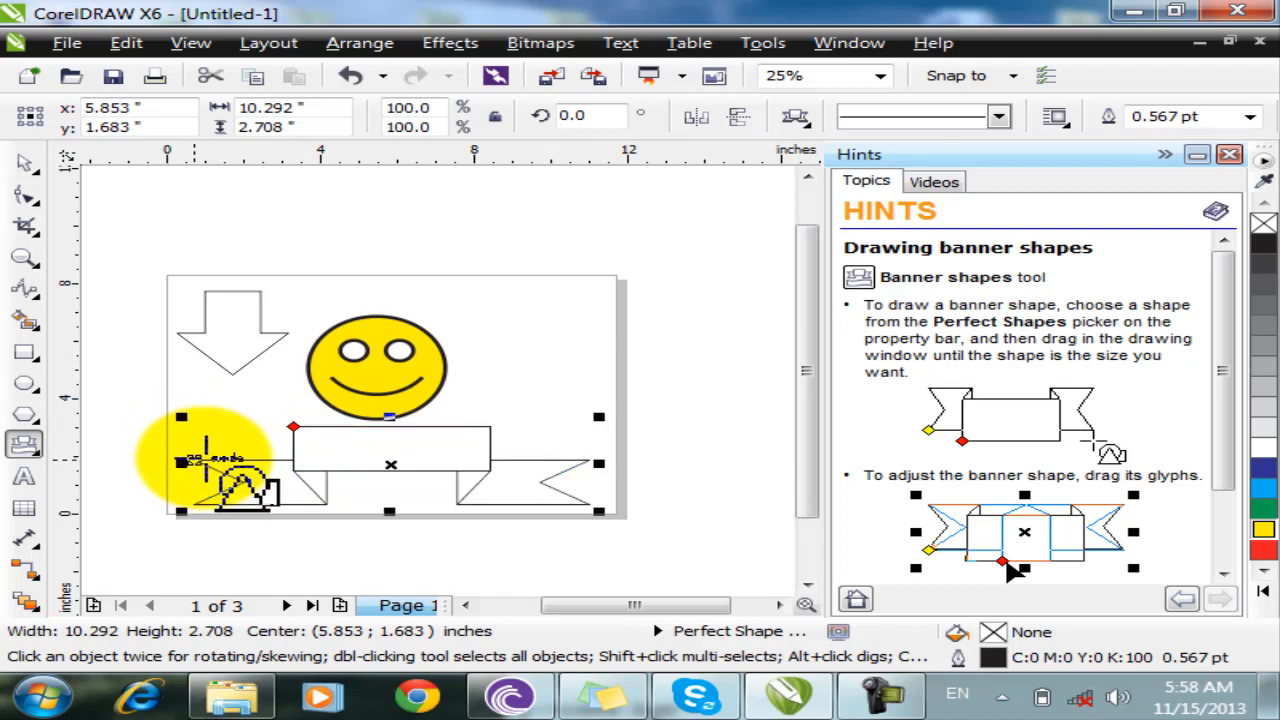
pyautogui.hotkey('ctrl', 'z')
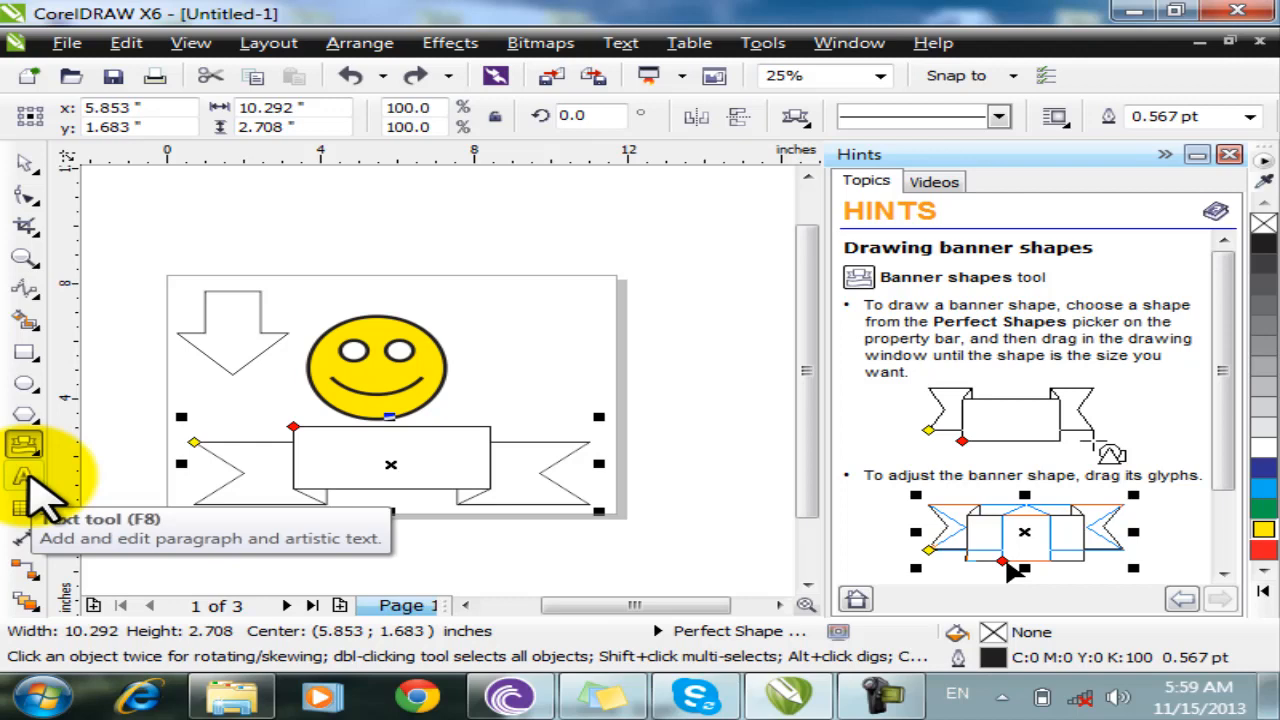
# Add the artistic text "I am happy" in Arial beside the smiley and enlarge it to about 48.5 pt
pyautogui.click(26, 478)
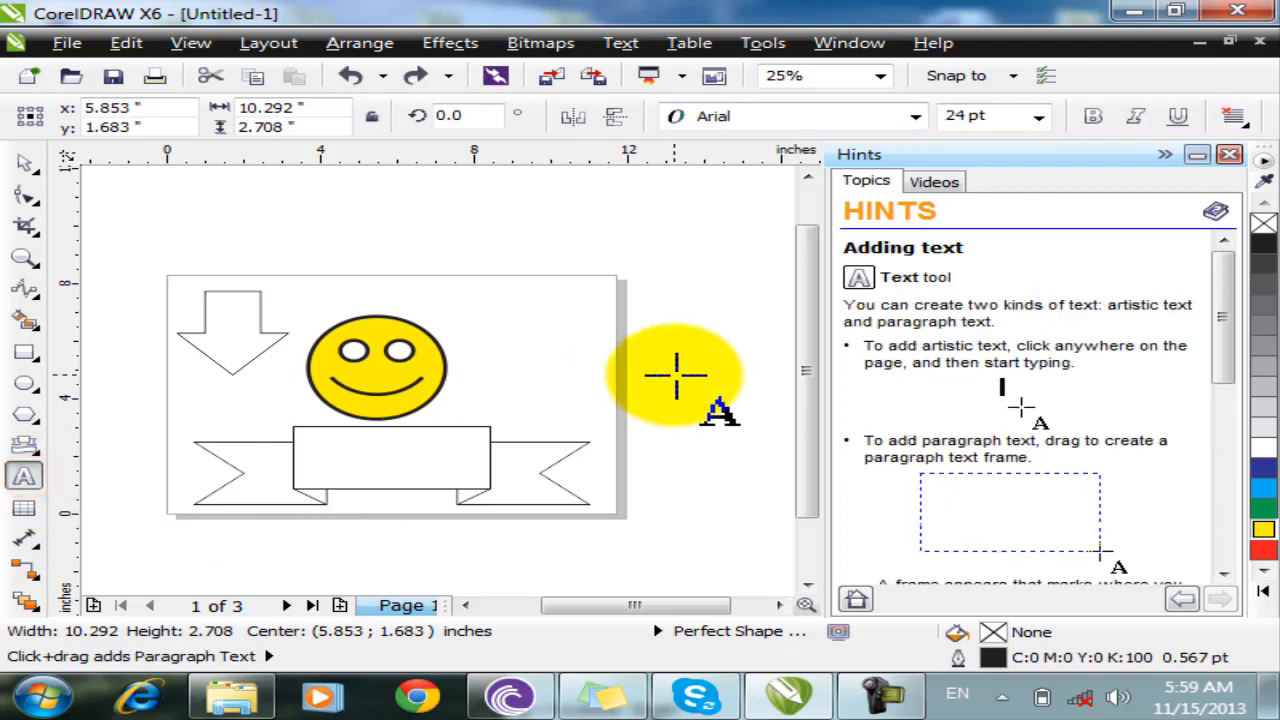
pyautogui.click(476, 322)
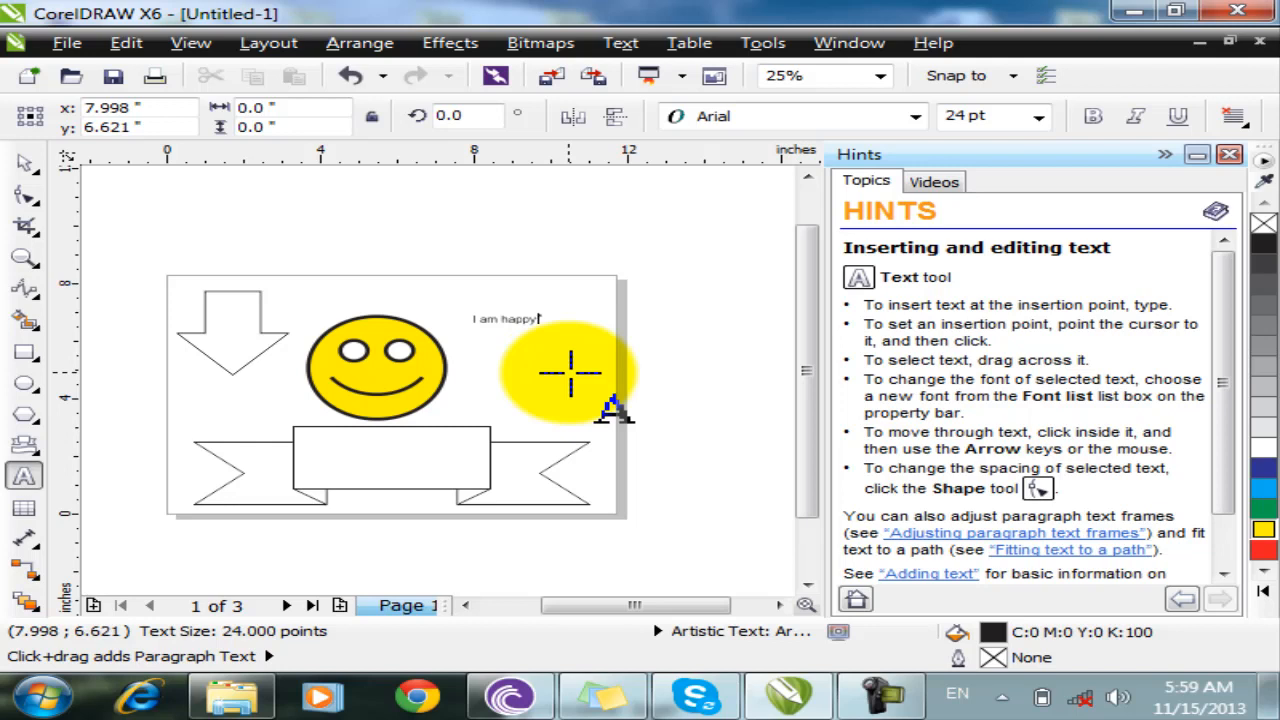
pyautogui.press('Escape')
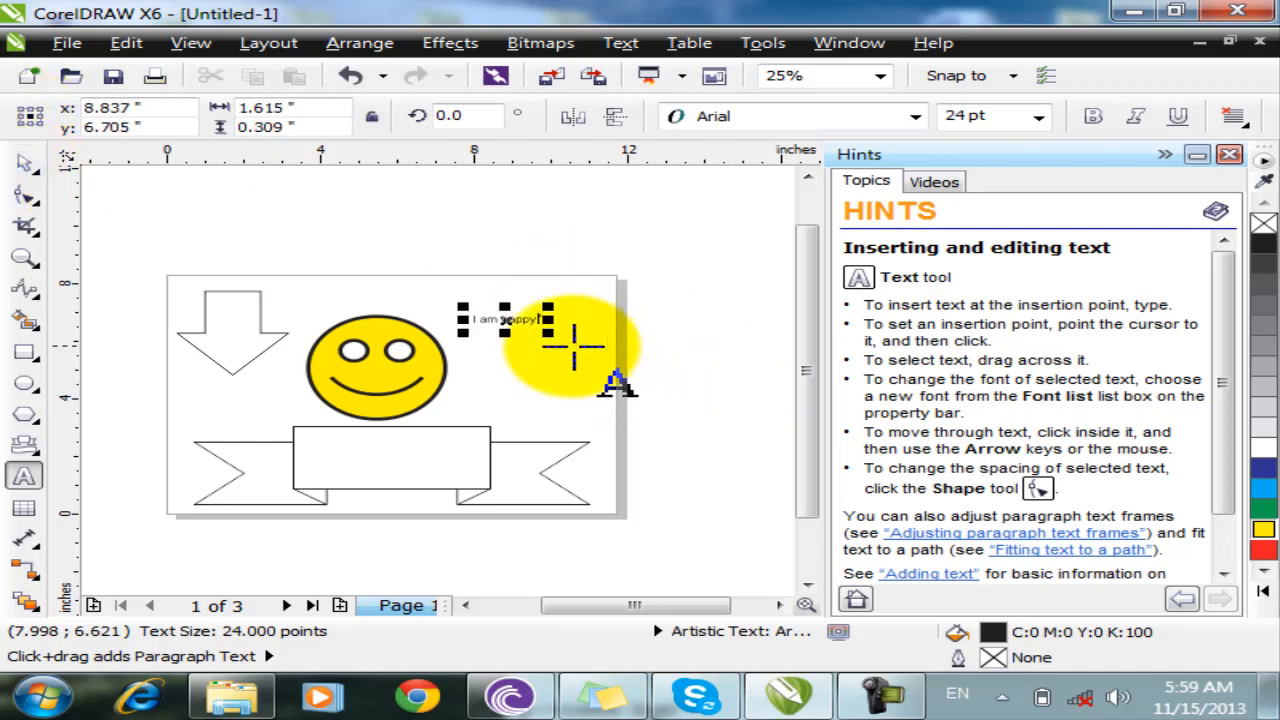
pyautogui.moveTo(547, 333); pyautogui.dragTo(606, 363)
# Make the "I am happy" text bold and move it onto the middle of the banner's center panel
pyautogui.click(1093, 117)
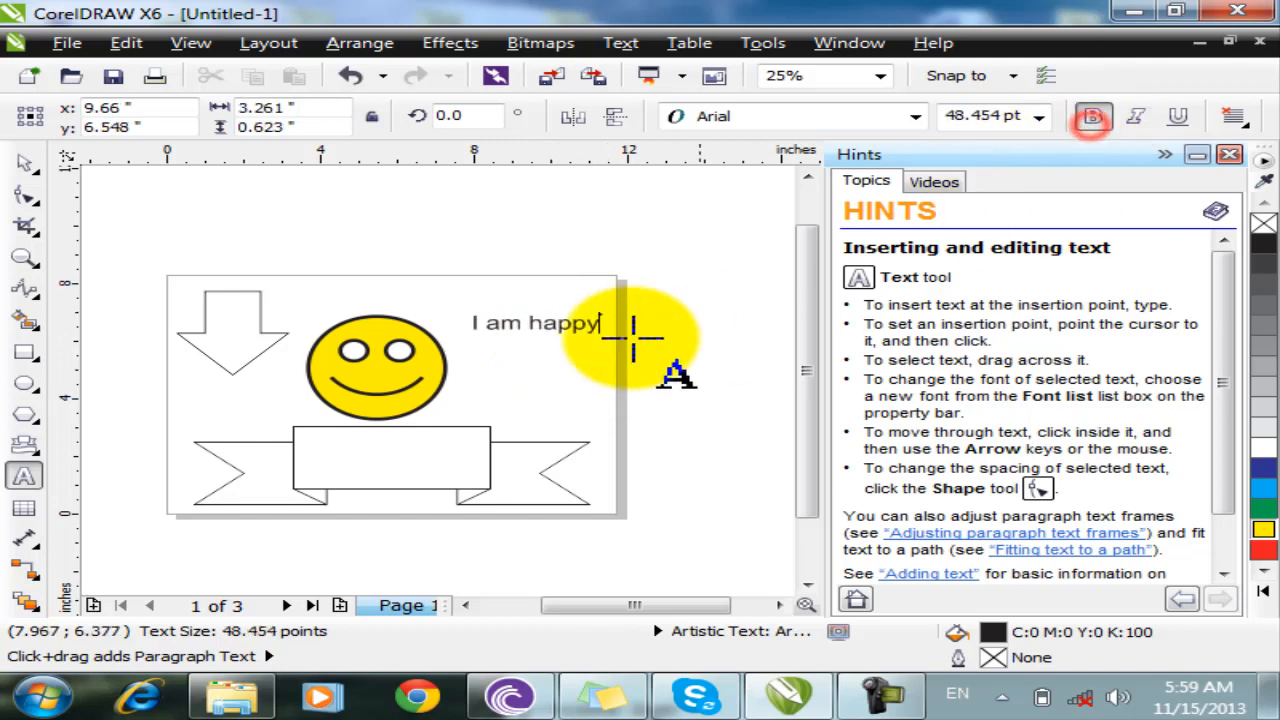
pyautogui.tripleClick(540, 338)
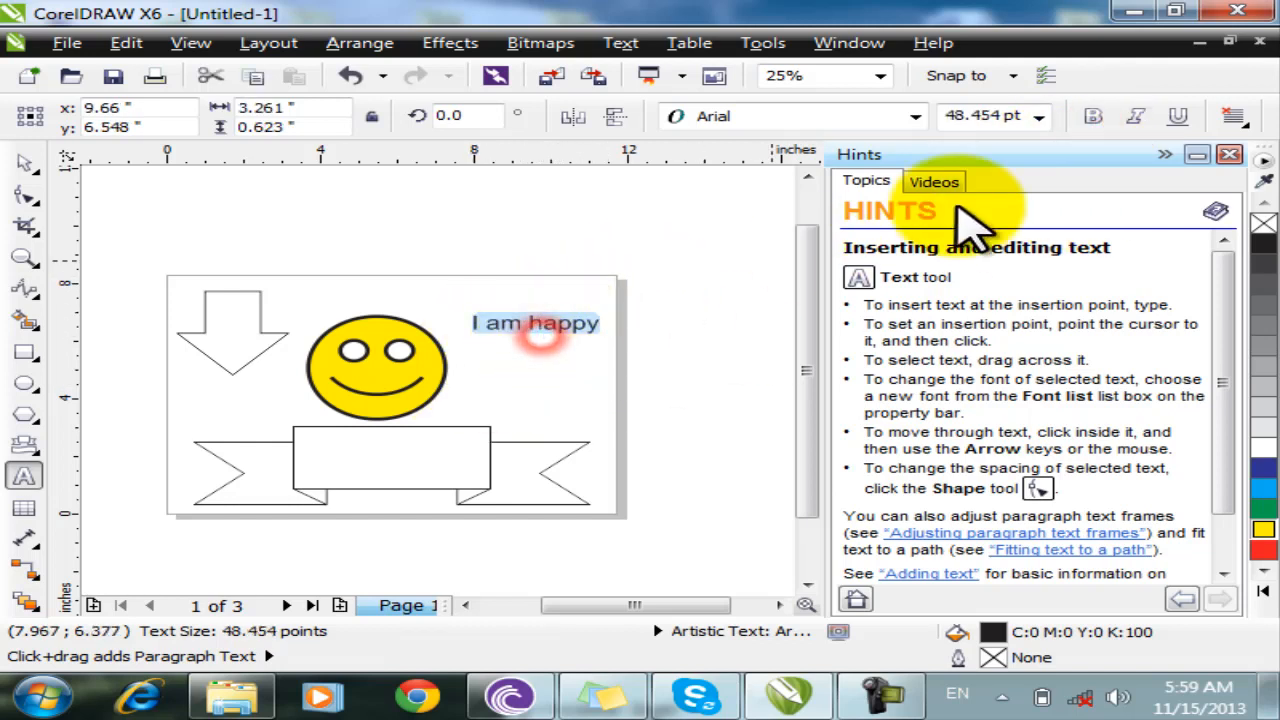
pyautogui.click(1093, 117)
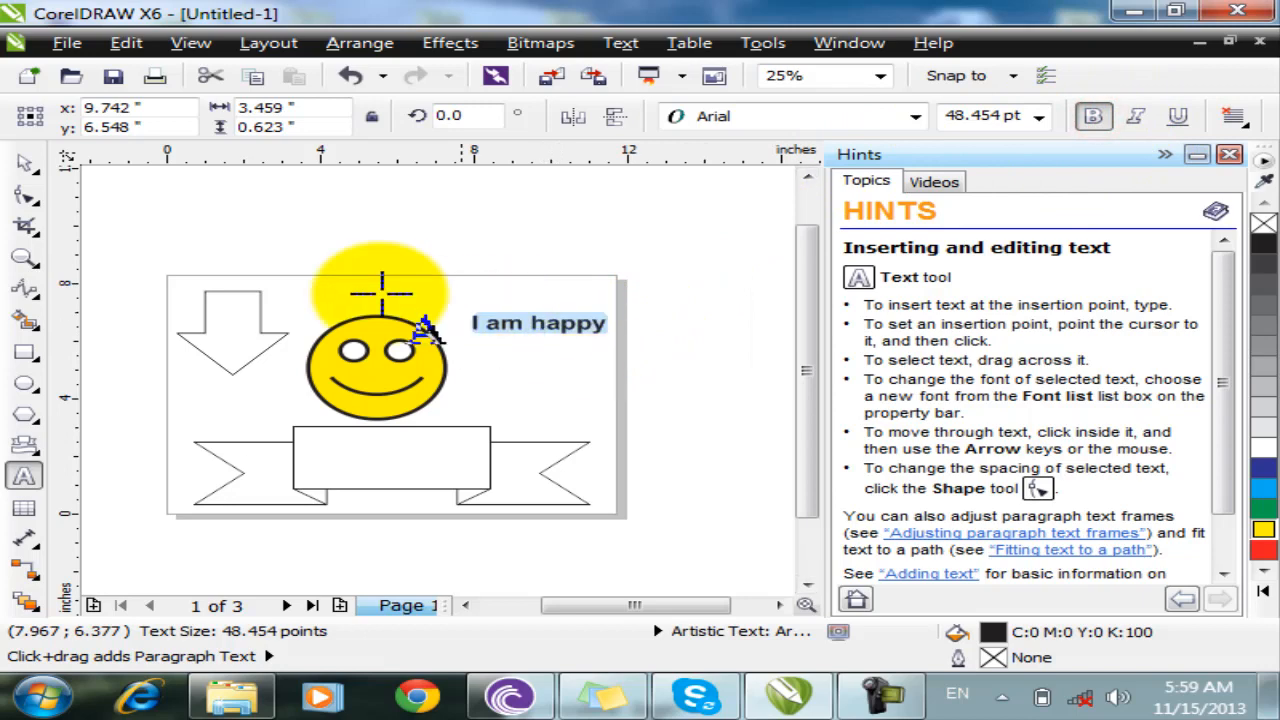
pyautogui.click(24, 162)
pyautogui.click(540, 323)
pyautogui.moveTo(540, 323); pyautogui.dragTo(401, 460)
# Fill the banner with green and stretch its "I am happy" text taller to about 77.7 pt
pyautogui.click(543, 463)
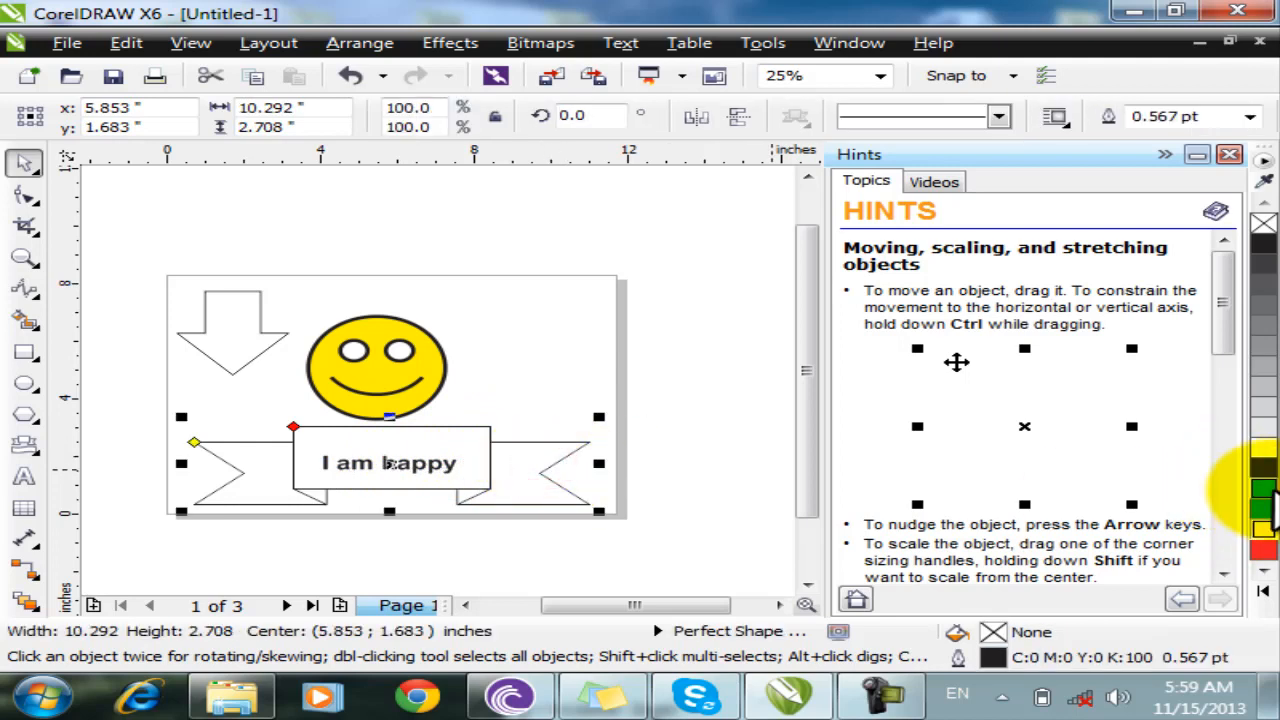
pyautogui.click(1263, 508)
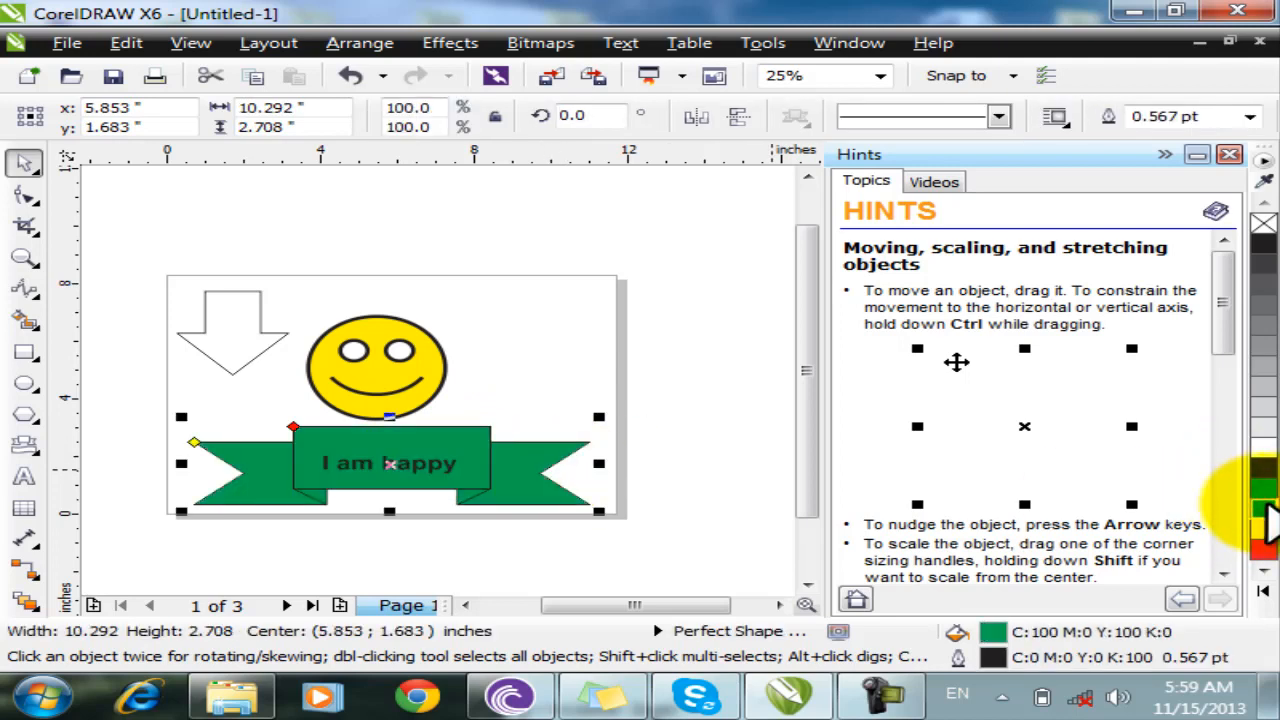
pyautogui.click(390, 462)
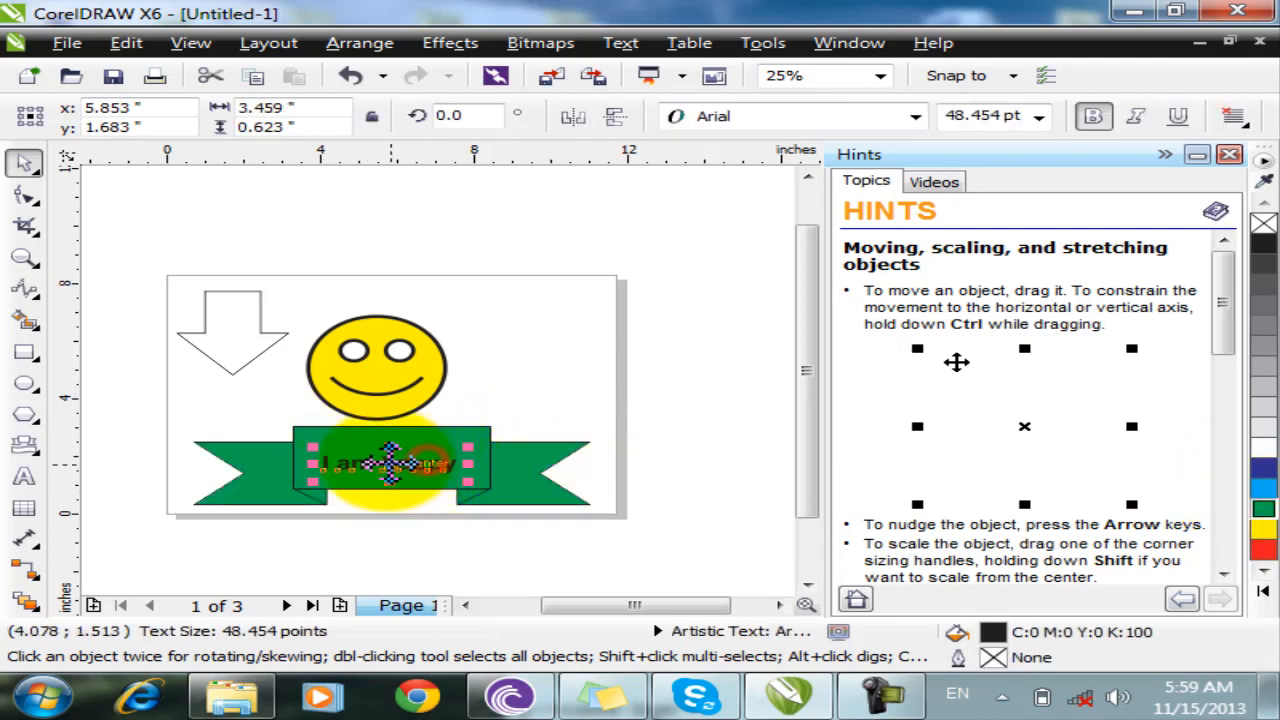
pyautogui.moveTo(391, 447); pyautogui.dragTo(392, 437)
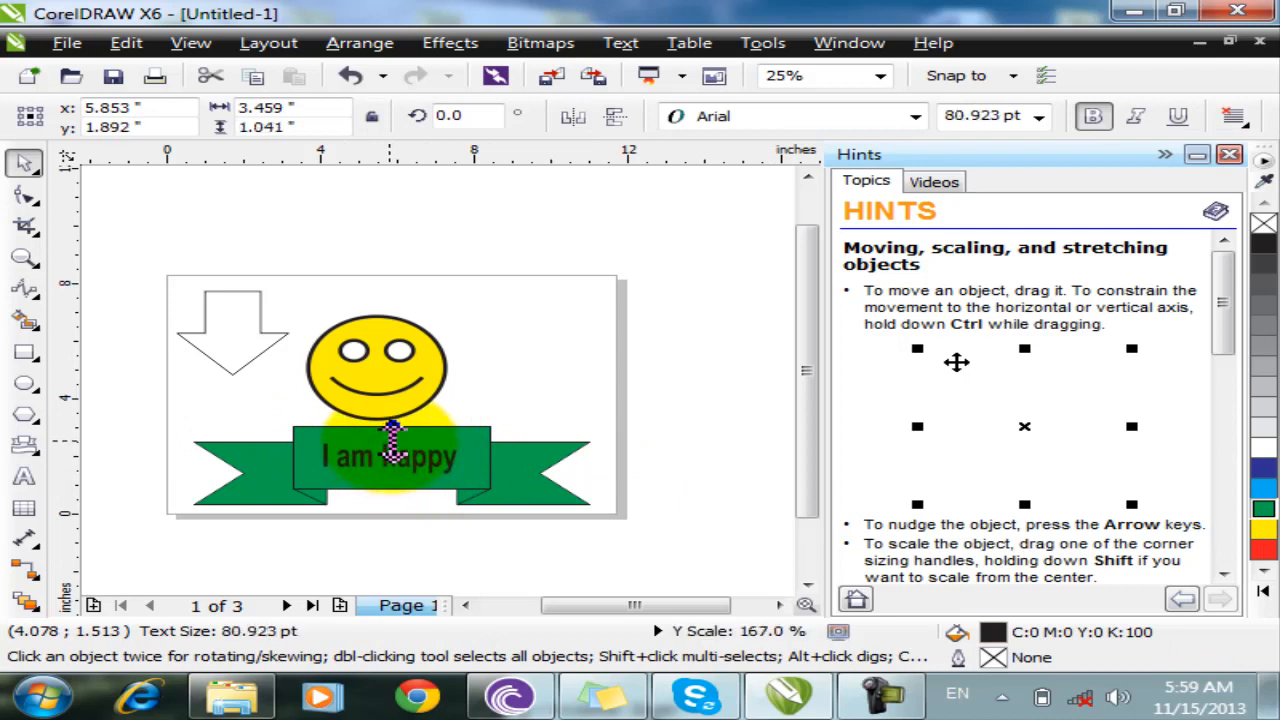
pyautogui.click(752, 350)
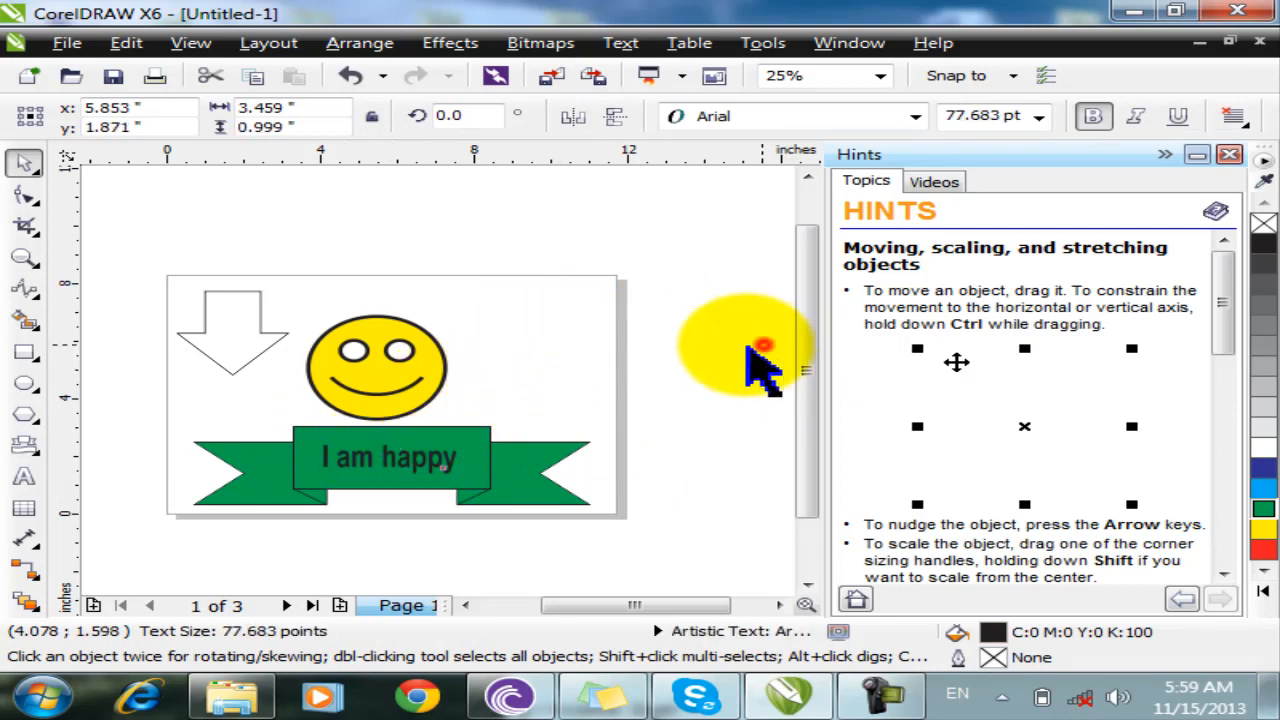
# Delete the down arrow beside the smiley in the page's upper-left corner
pyautogui.click(232, 330)
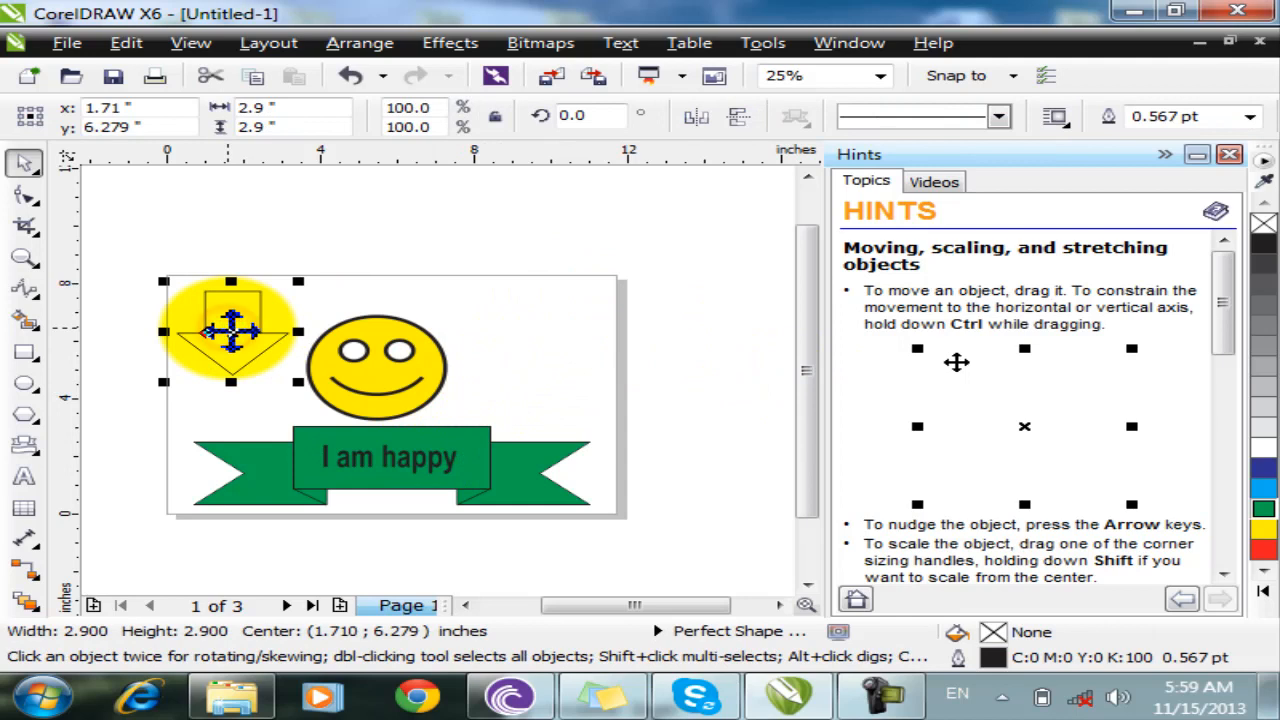
pyautogui.press('Escape')
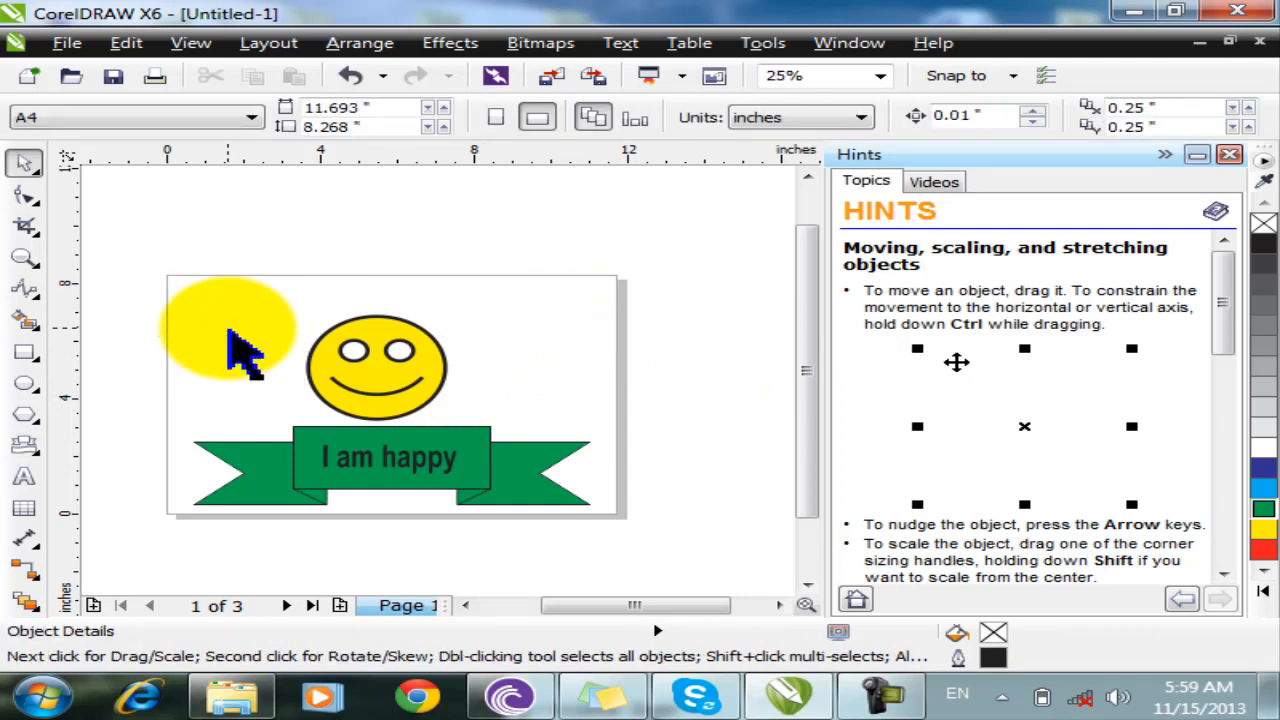
# Draw a cloud thought callout about 4.8 by 4.8 inches and move it so its bubbles start at the smiley's upper-right edge
pyautogui.click(26, 446)
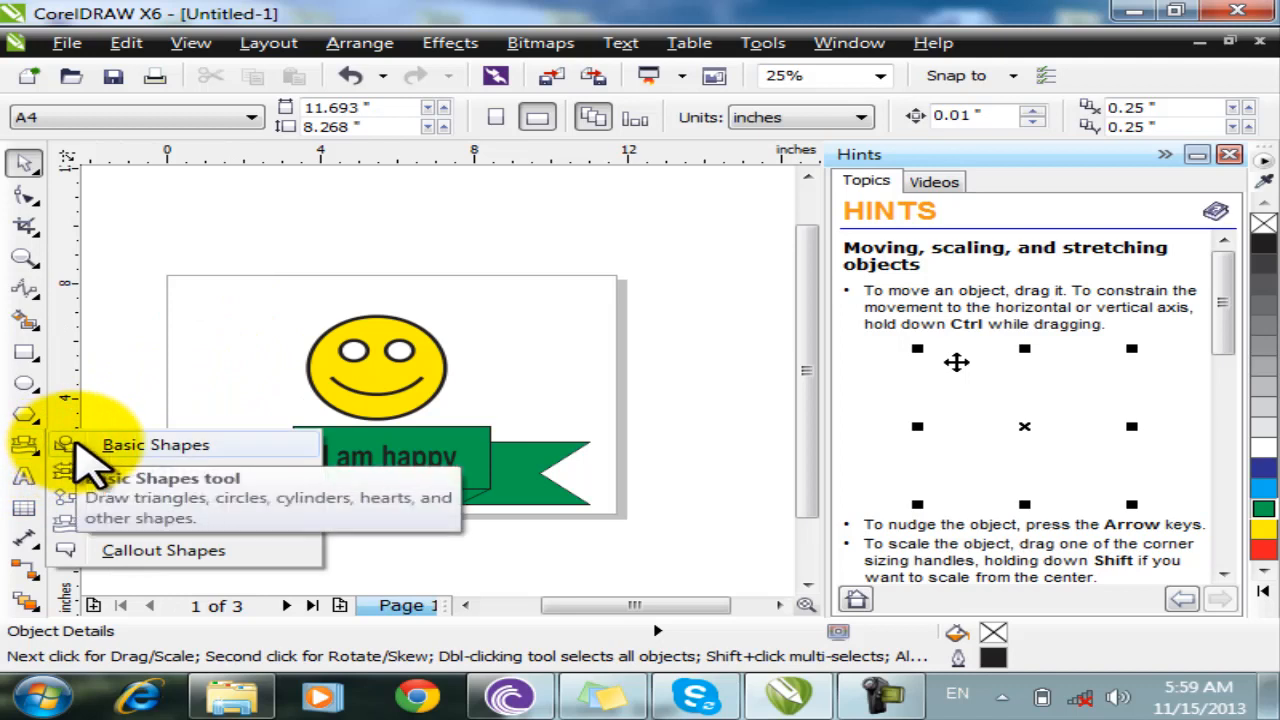
pyautogui.click(95, 552)
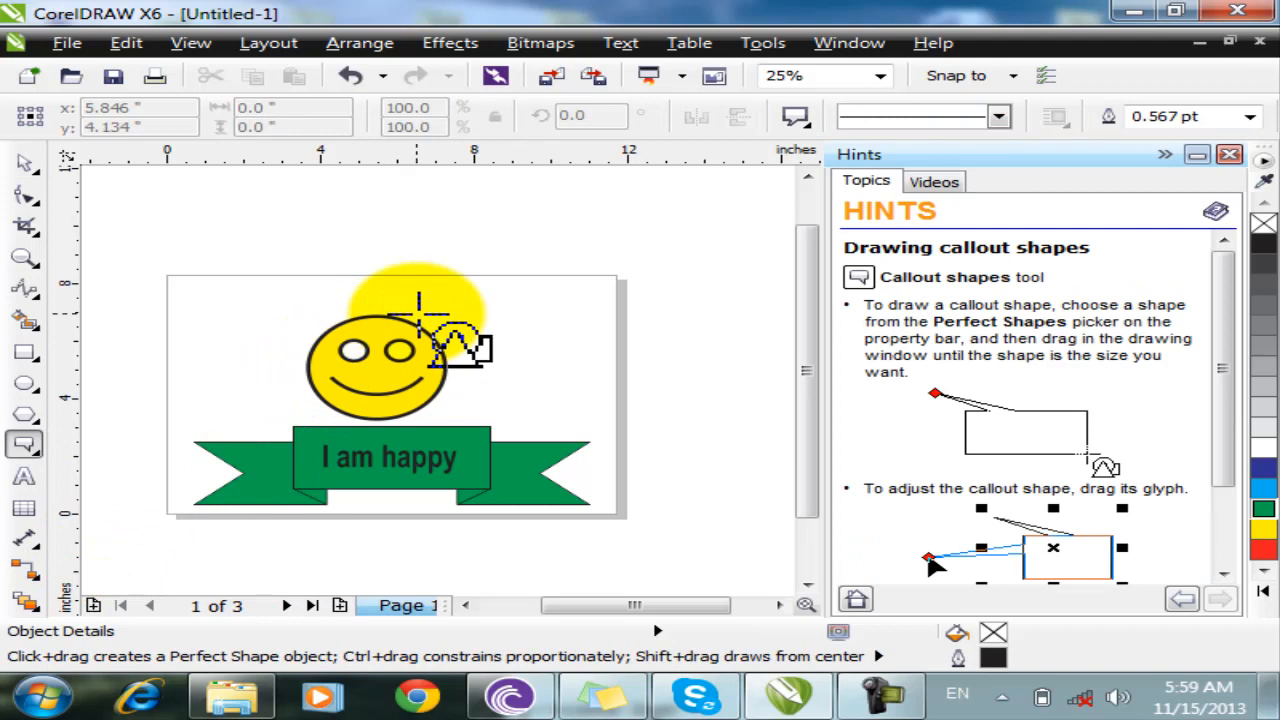
pyautogui.click(800, 118)
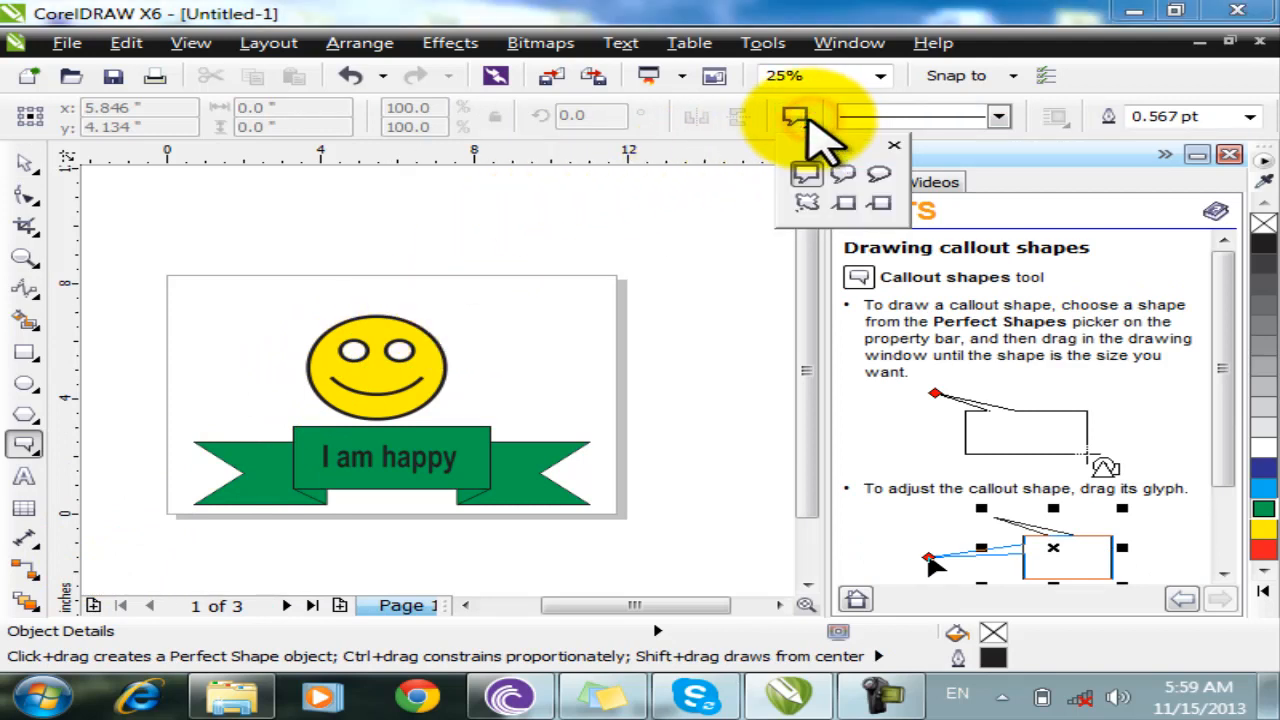
pyautogui.click(807, 204)
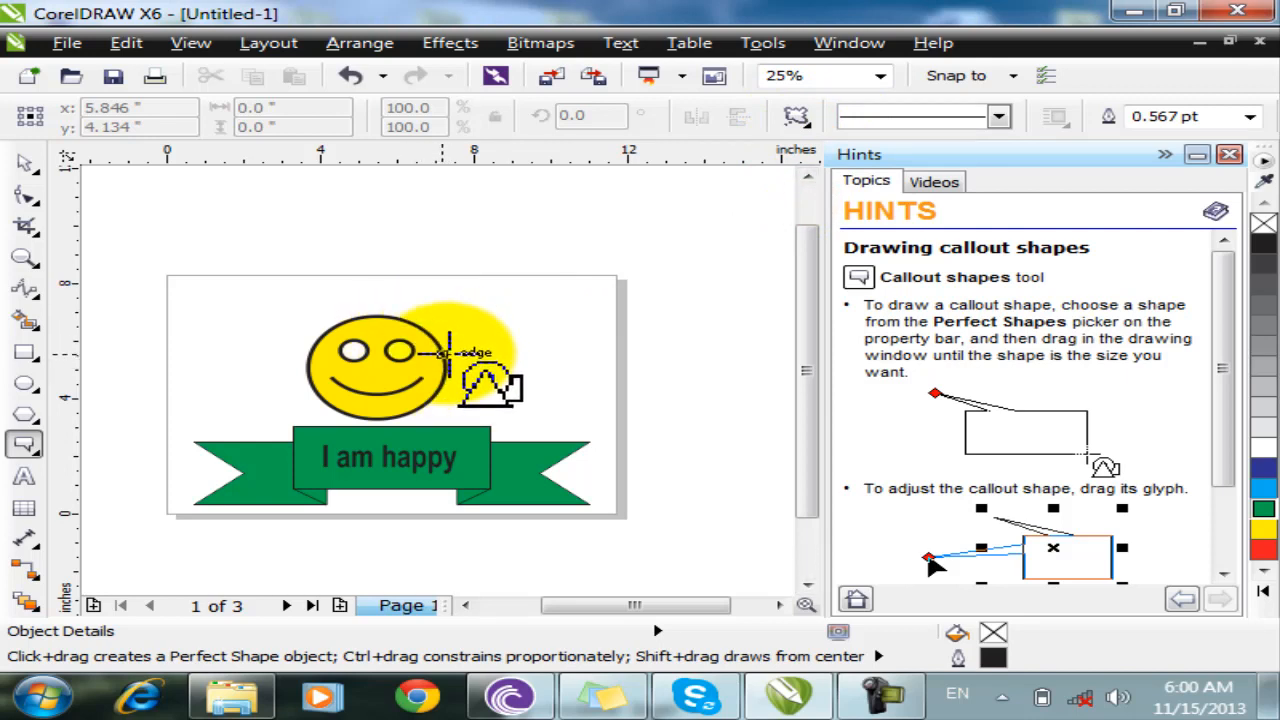
pyautogui.moveTo(445, 367)
pyautogui.mouseDown()
pyautogui.moveTo(571, 303)
pyautogui.moveTo(587, 283)
pyautogui.moveTo(577, 274)
pyautogui.moveTo(612, 274)
pyautogui.moveTo(570, 272)
pyautogui.moveTo(625, 228)
pyautogui.mouseUp()
pyautogui.moveTo(532, 309); pyautogui.dragTo(514, 260)
pyautogui.click(645, 368)
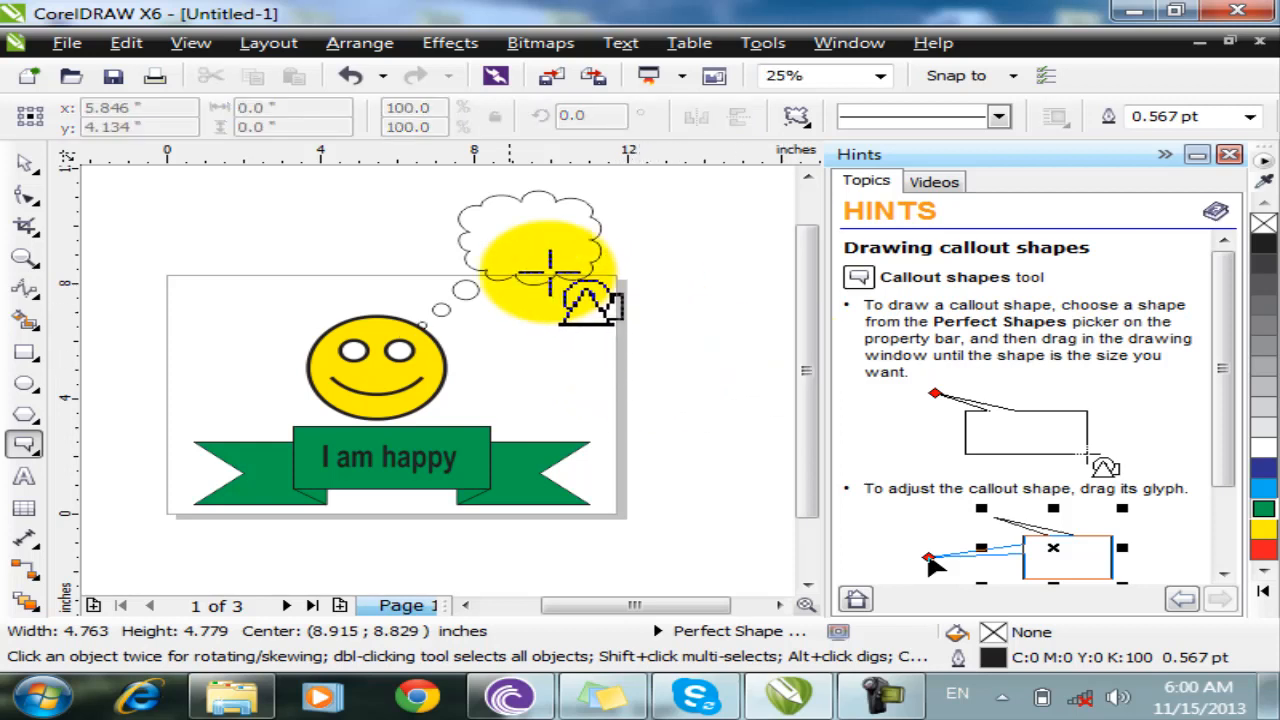
# Widen the cloud callout to about 6.6 inches and fill it with 10% black gray
pyautogui.click(500, 257)
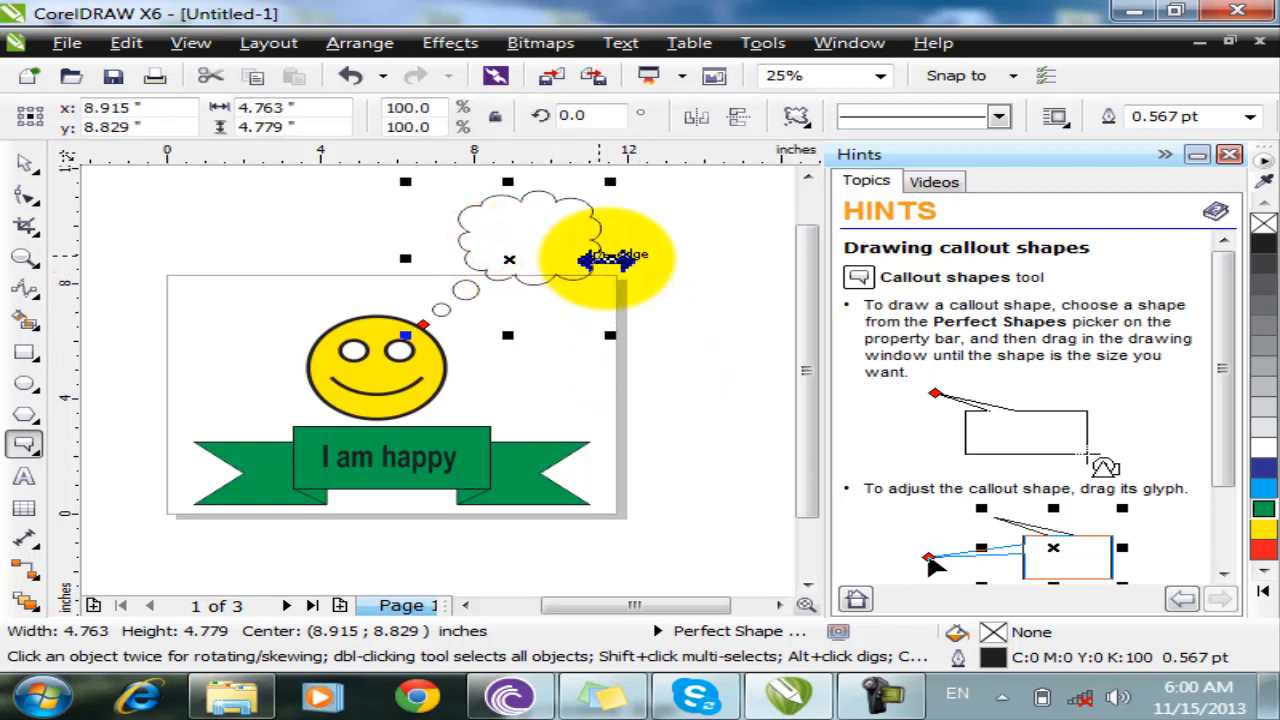
pyautogui.moveTo(602, 258); pyautogui.dragTo(682, 258)
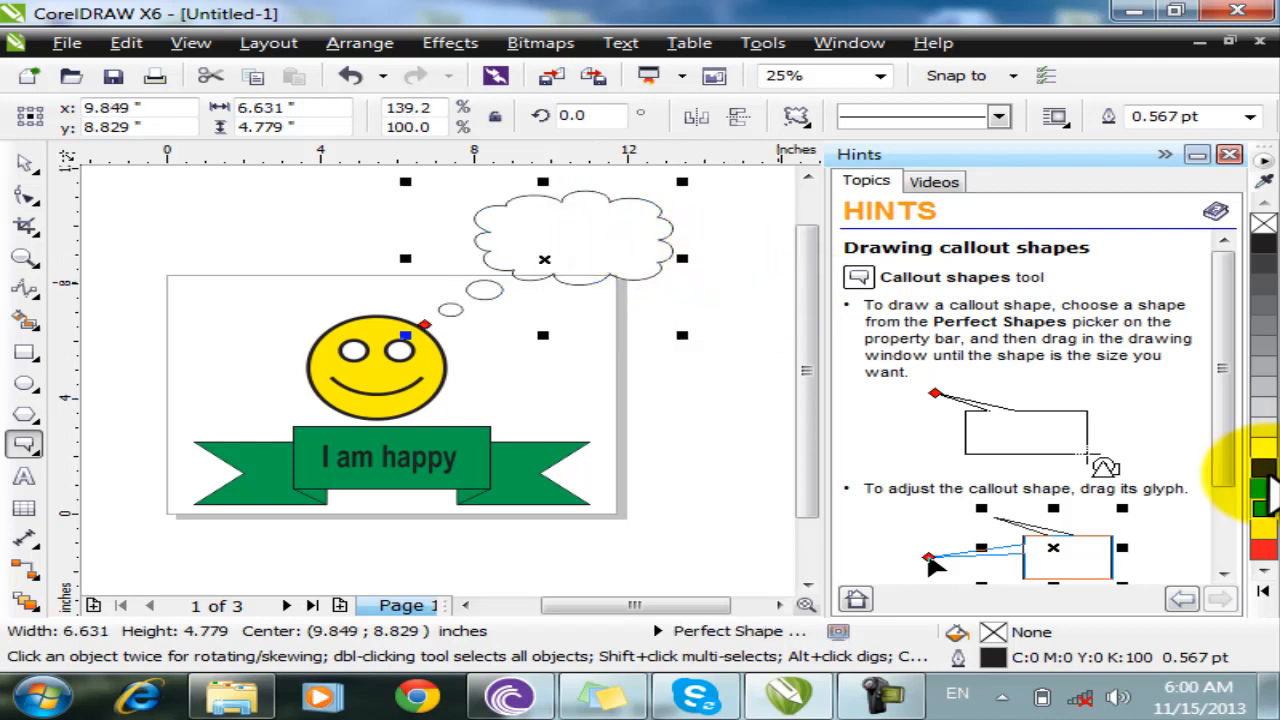
pyautogui.click(1268, 428)
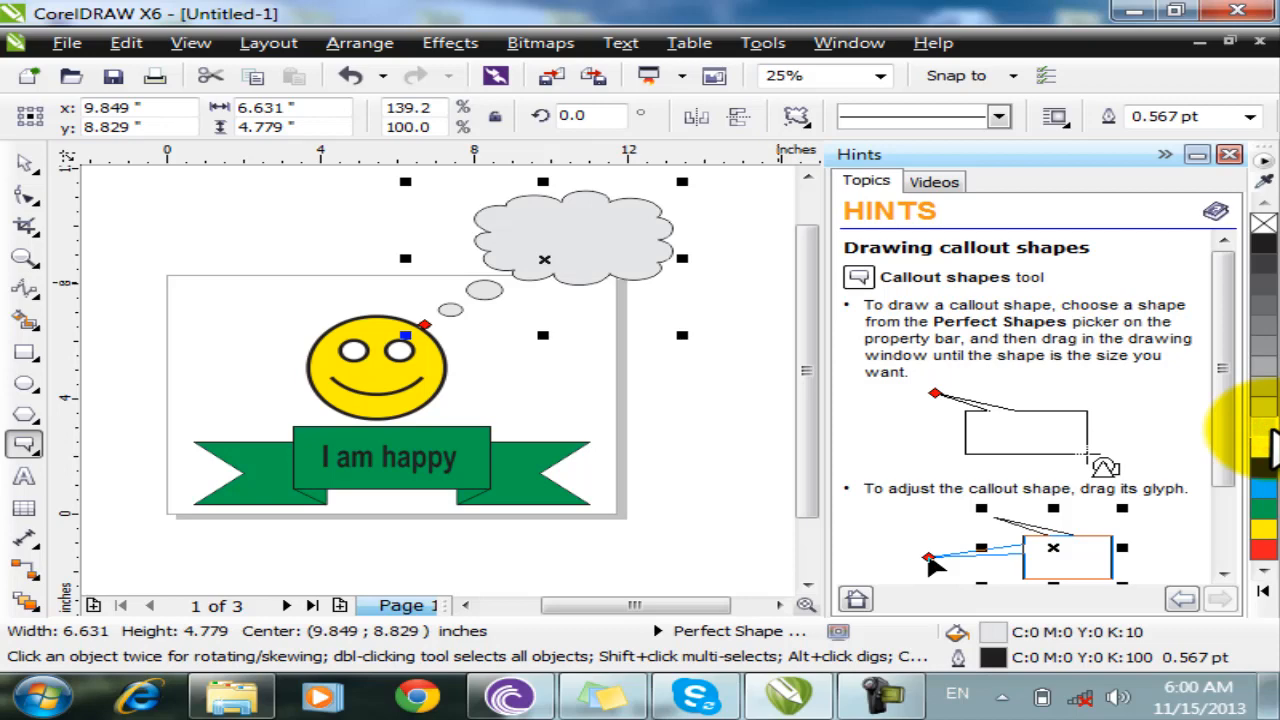
# Add the artistic text "What is your program" in Arial, enlarged to about 36.3 pt, and place it inside the cloud callout
pyautogui.click(24, 476)
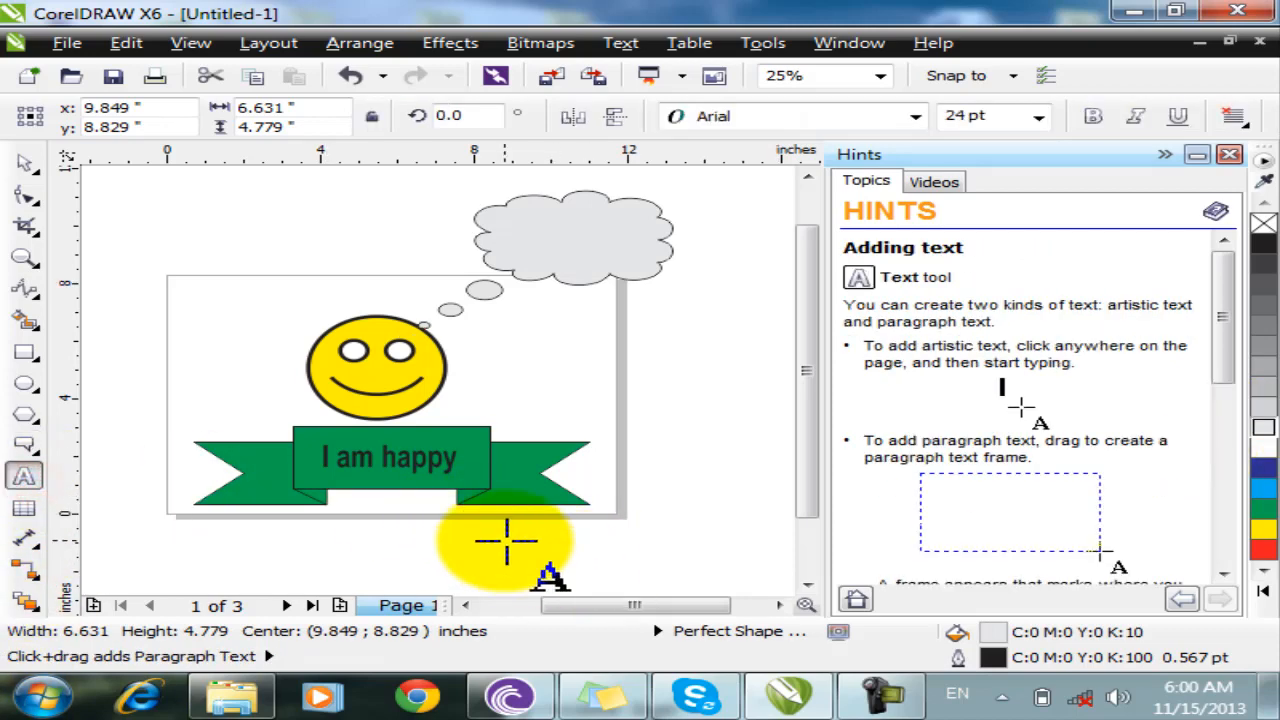
pyautogui.click(505, 540)
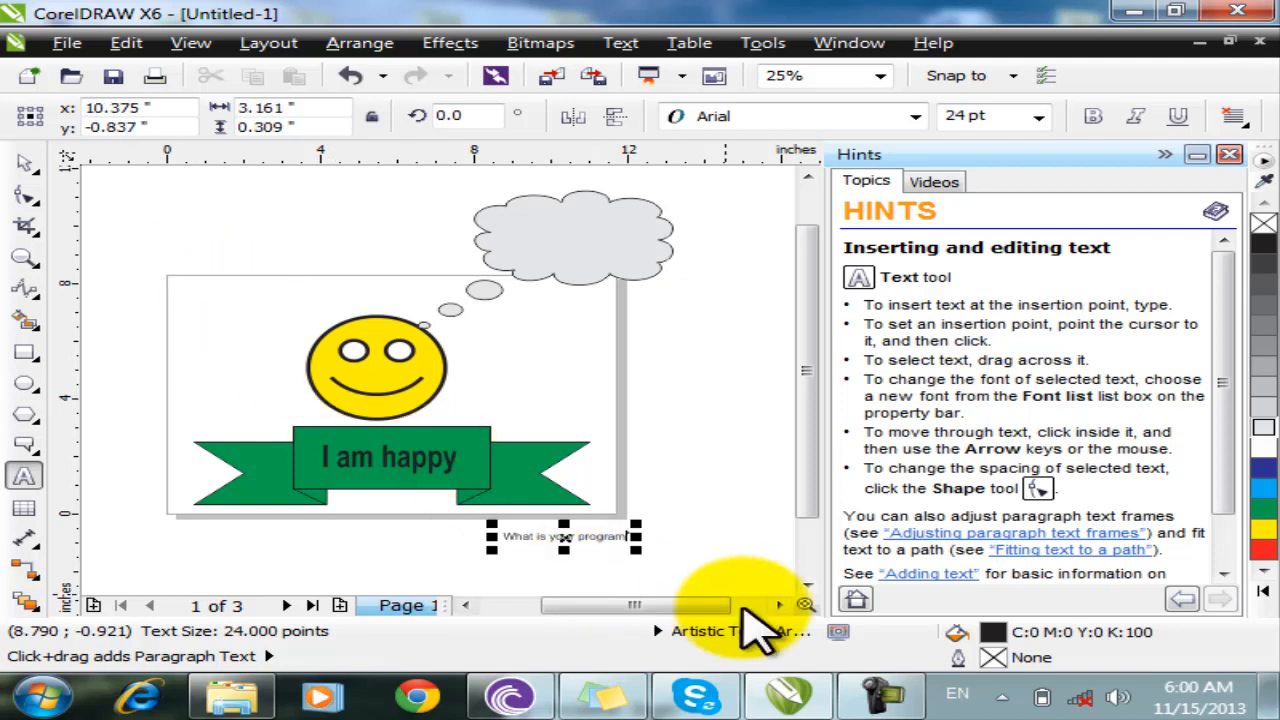
pyautogui.moveTo(636, 549); pyautogui.dragTo(697, 553)
pyautogui.moveTo(591, 541); pyautogui.dragTo(572, 230)
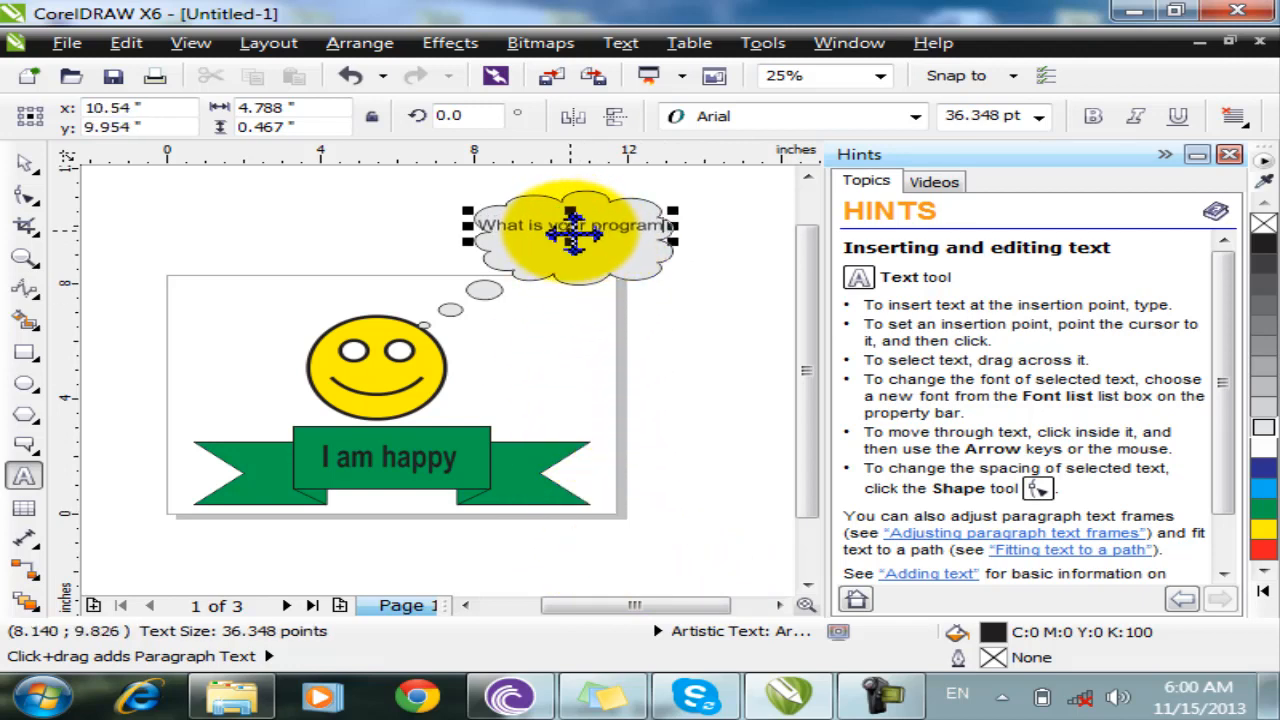
# Make all of the text "What is your program" in the cloud callout bold
pyautogui.click(1096, 115)
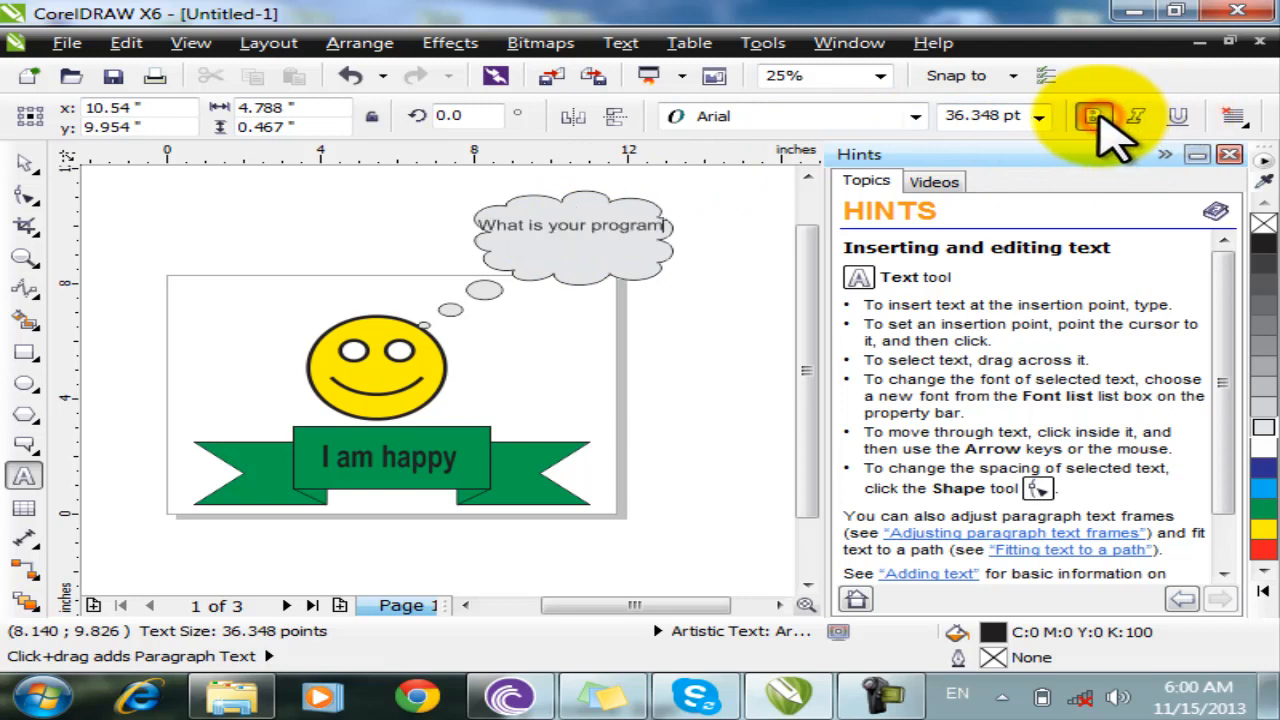
pyautogui.tripleClick(575, 228)
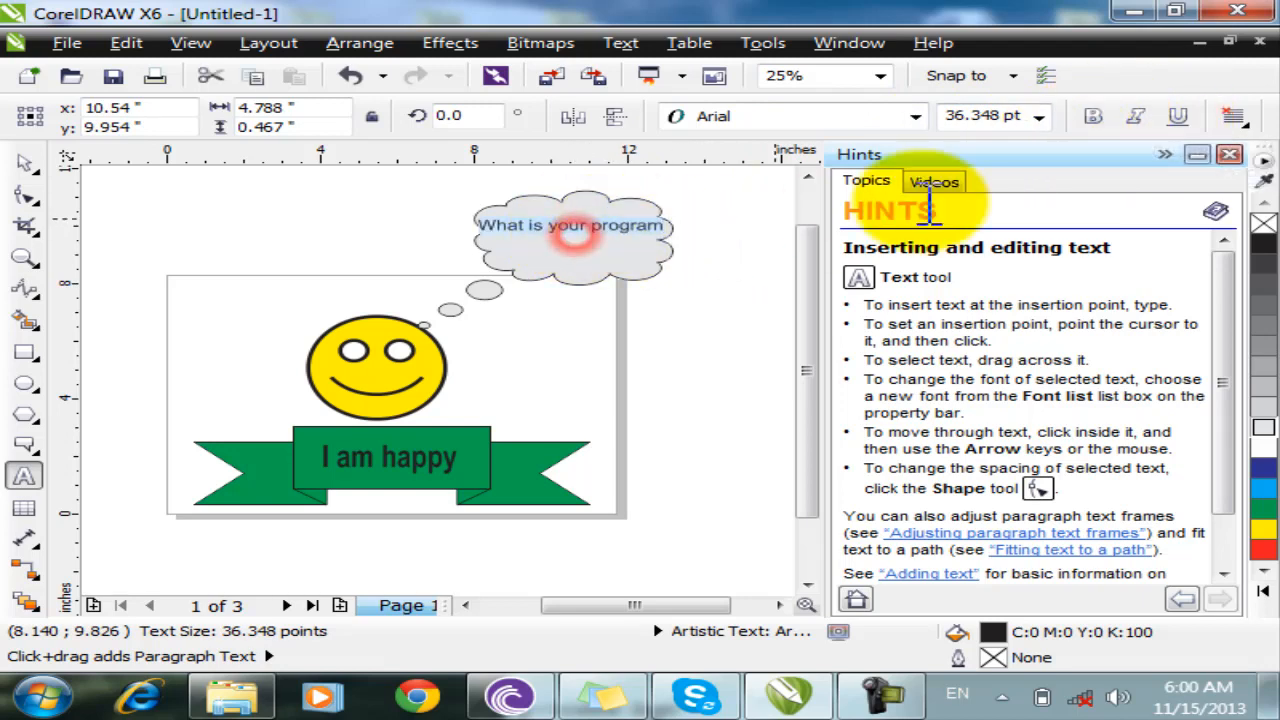
pyautogui.click(1094, 116)
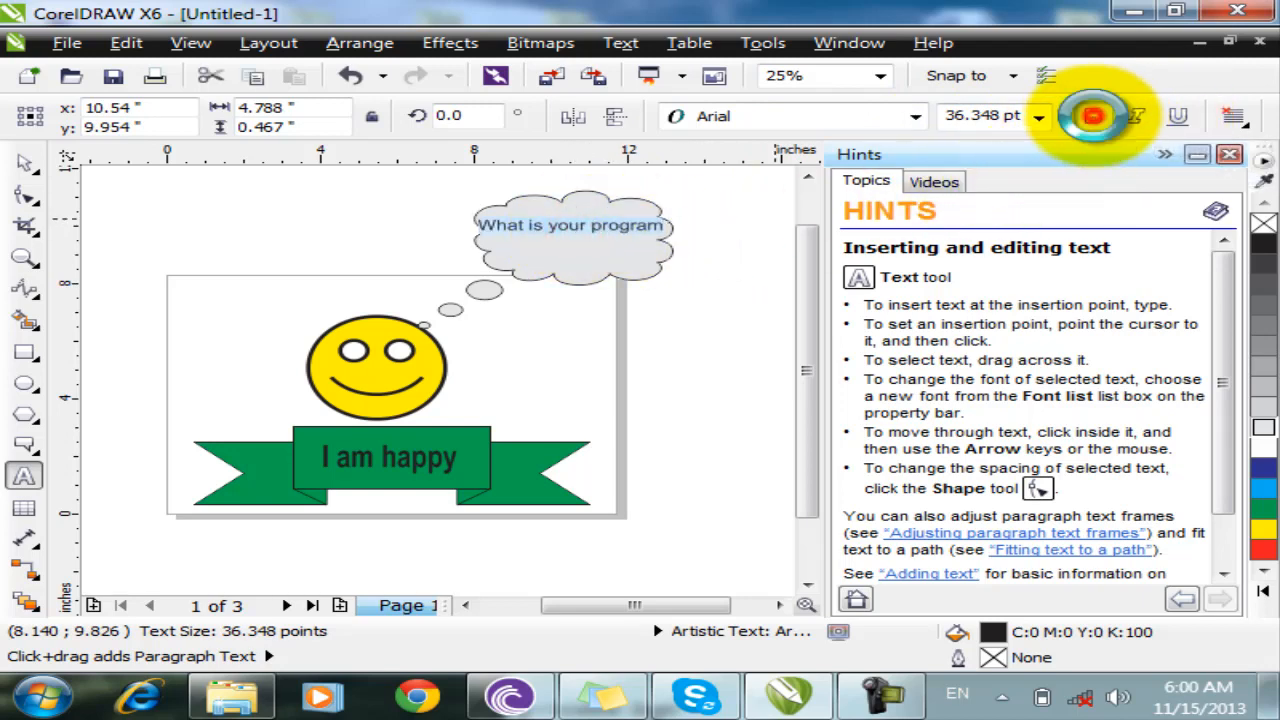
pyautogui.click(670, 340)
pyautogui.click(649, 262)
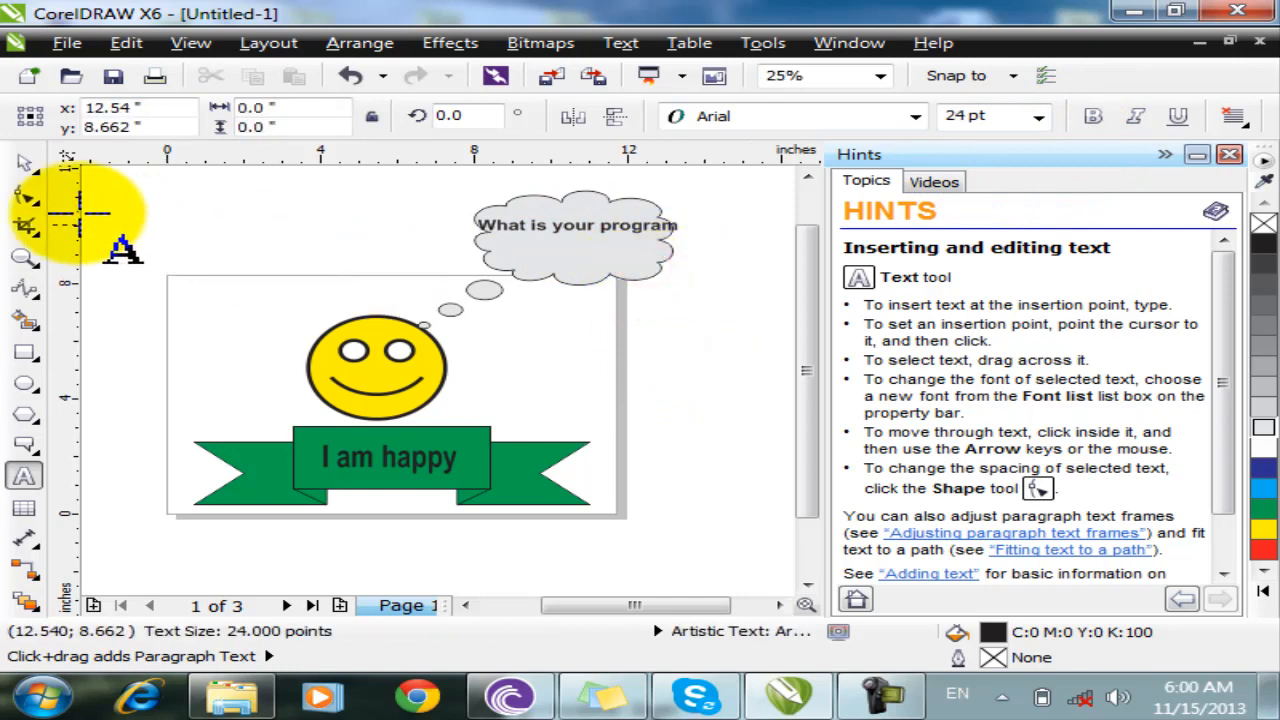
# Widen the cloud callout on both sides to about 8.25 inches so it surrounds the bold text
pyautogui.click(24, 162)
pyautogui.click(672, 261)
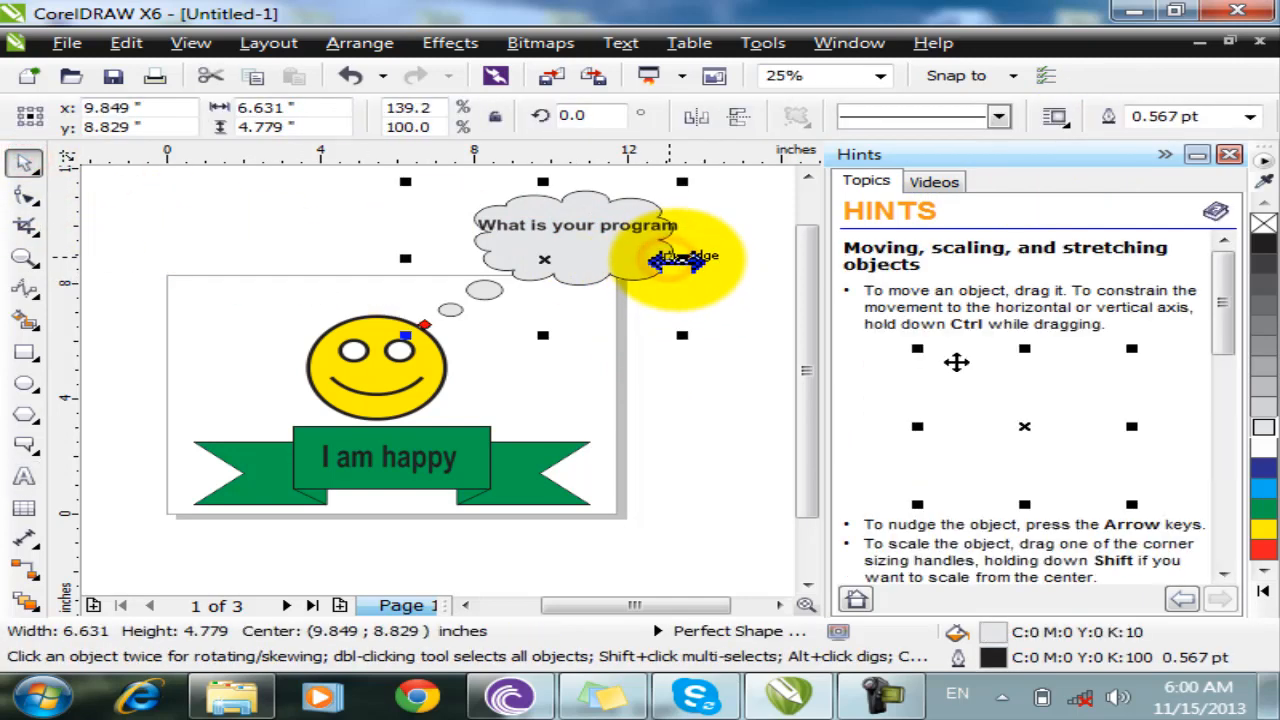
pyautogui.moveTo(682, 258); pyautogui.dragTo(717, 258)
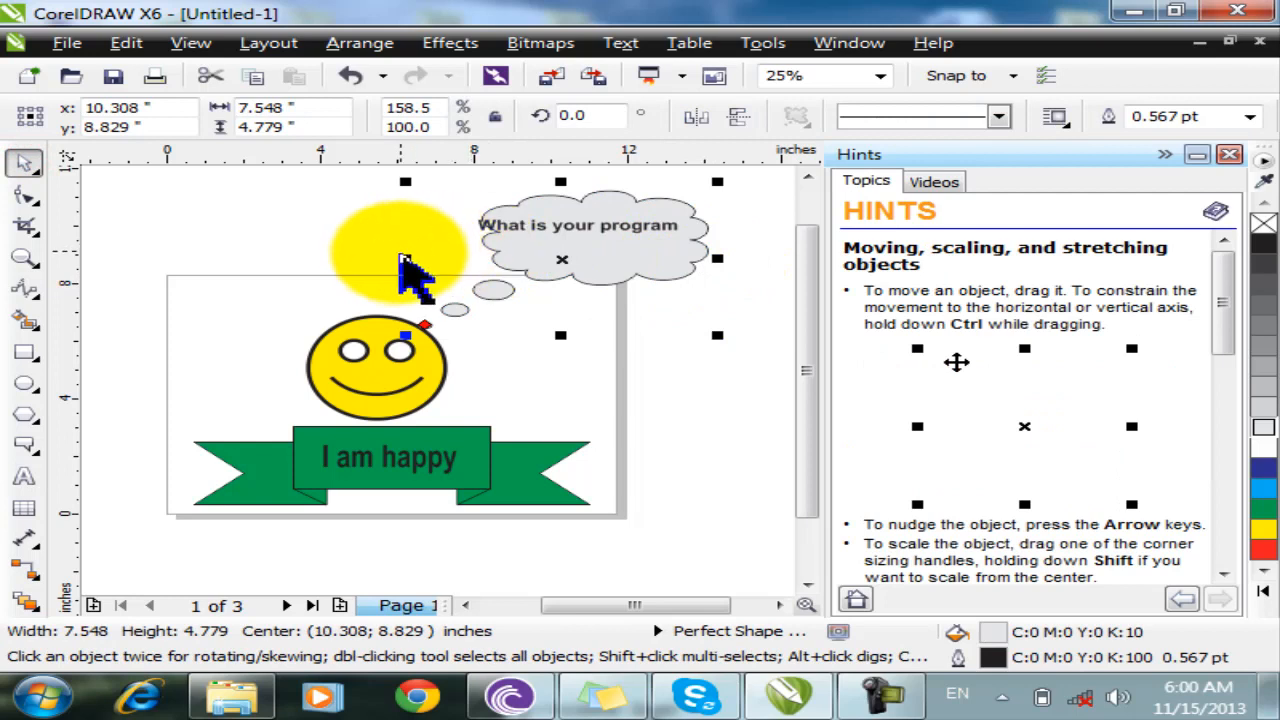
pyautogui.moveTo(403, 258); pyautogui.dragTo(374, 258)
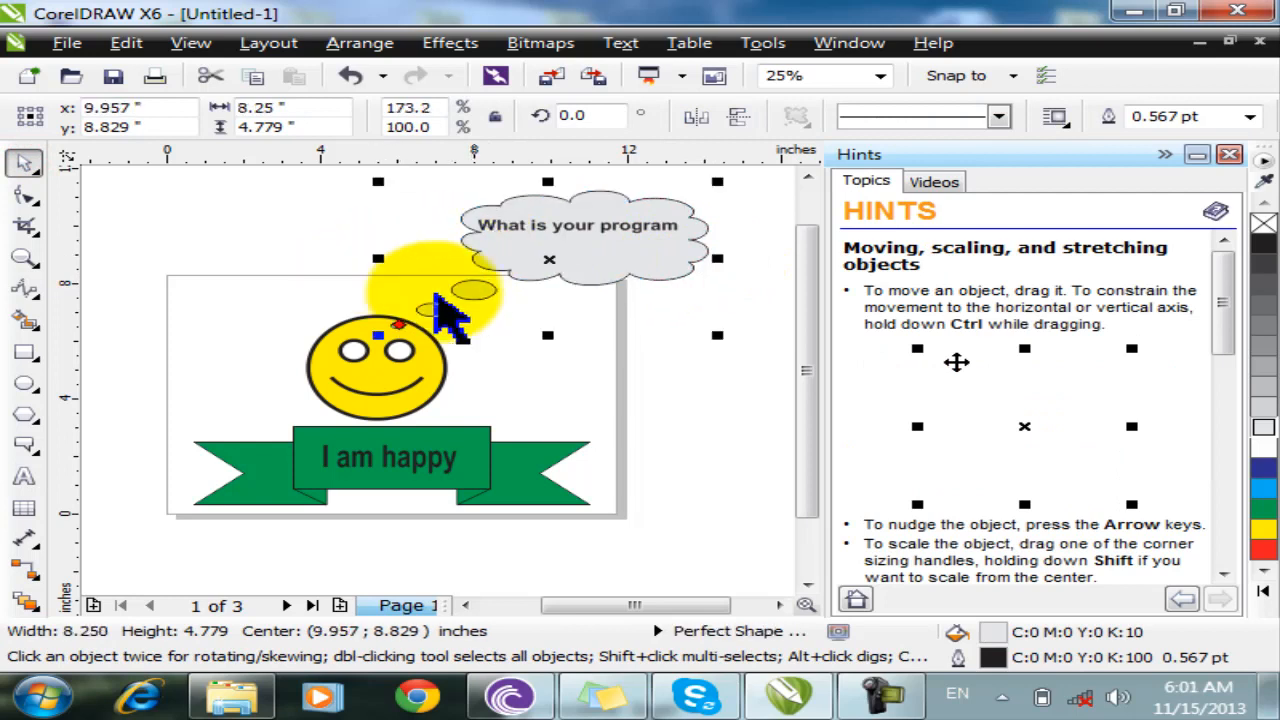
pyautogui.click(724, 452)
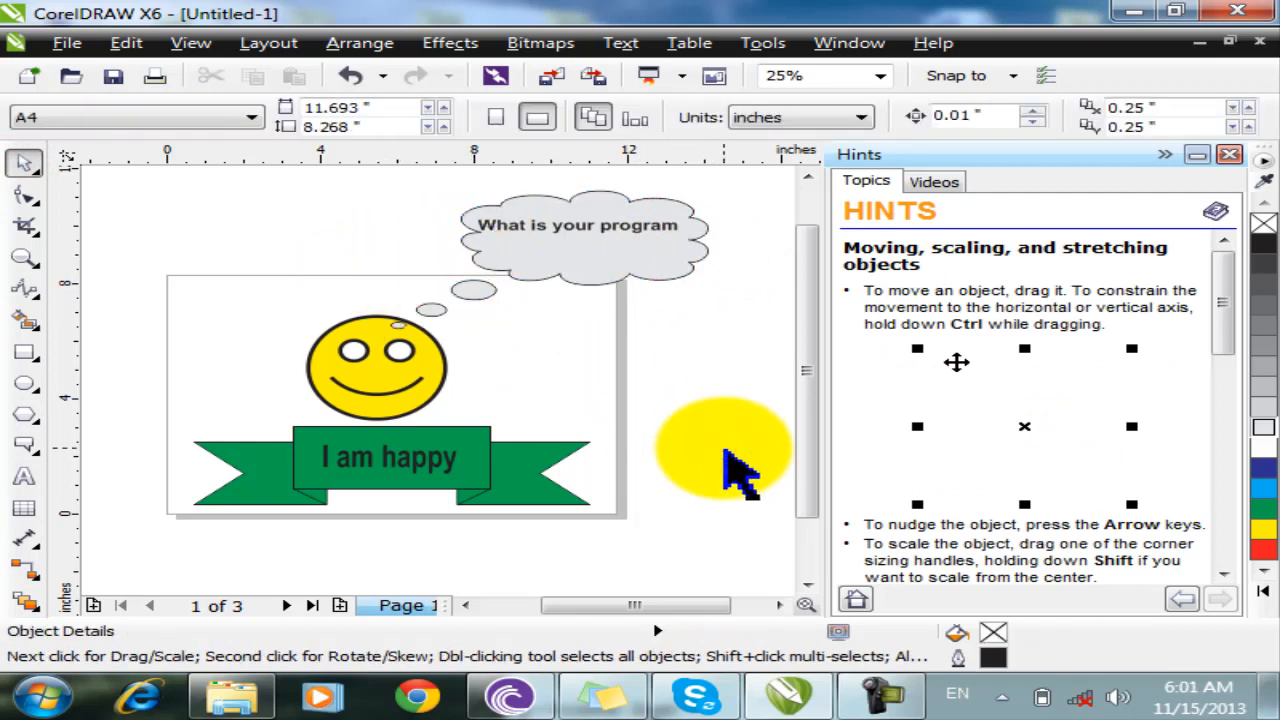